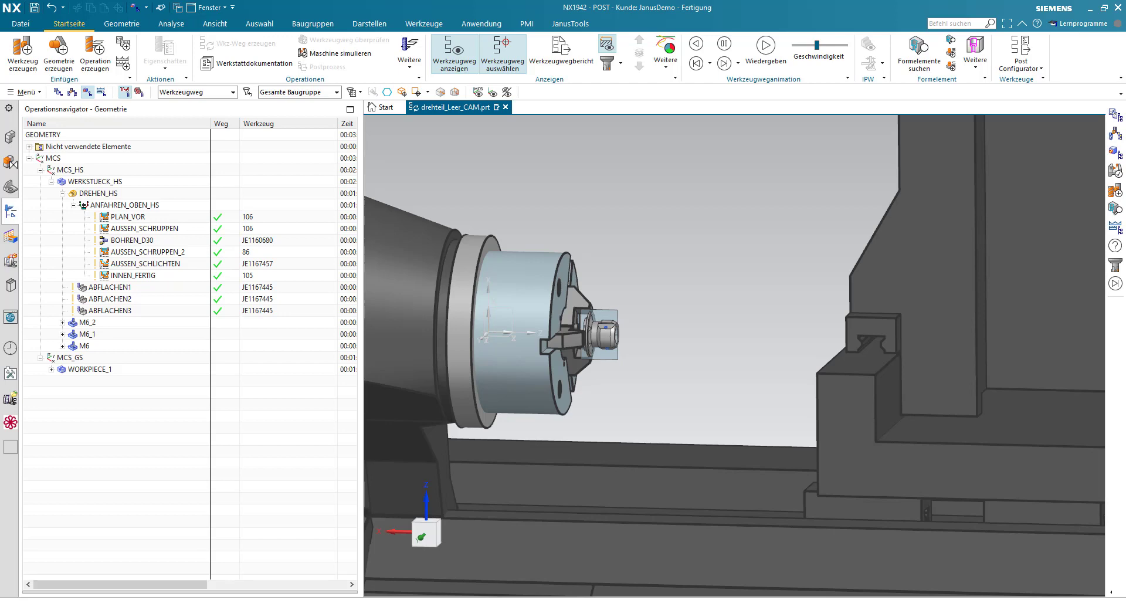
Step through the PLAN_VOR, AUSSEN_SCHRUPPEN, BOHREN_D30 and AUSSEN_SCHRUPPEN_2 toolpaths
{"action": "scroll", "coordinate": [543, 283], "scroll_direction": "up", "scroll_amount": 5}
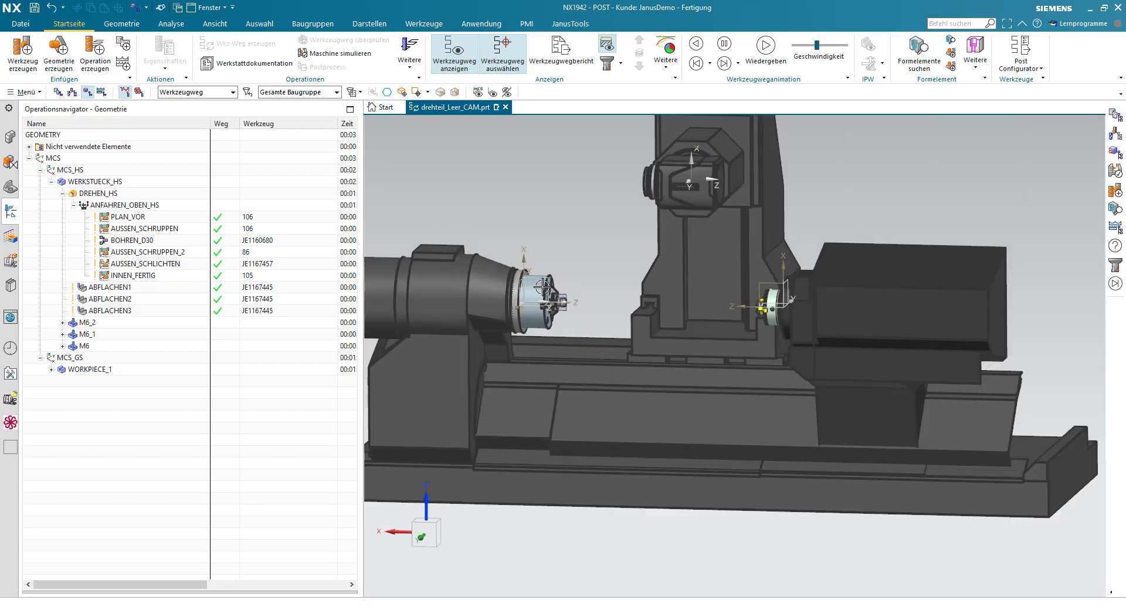
{"action": "scroll", "coordinate": [550, 284], "scroll_direction": "down", "scroll_amount": 2}
{"action": "scroll", "coordinate": [553, 286], "scroll_direction": "down", "scroll_amount": 1}
{"action": "scroll", "coordinate": [556, 290], "scroll_direction": "down", "scroll_amount": 2}
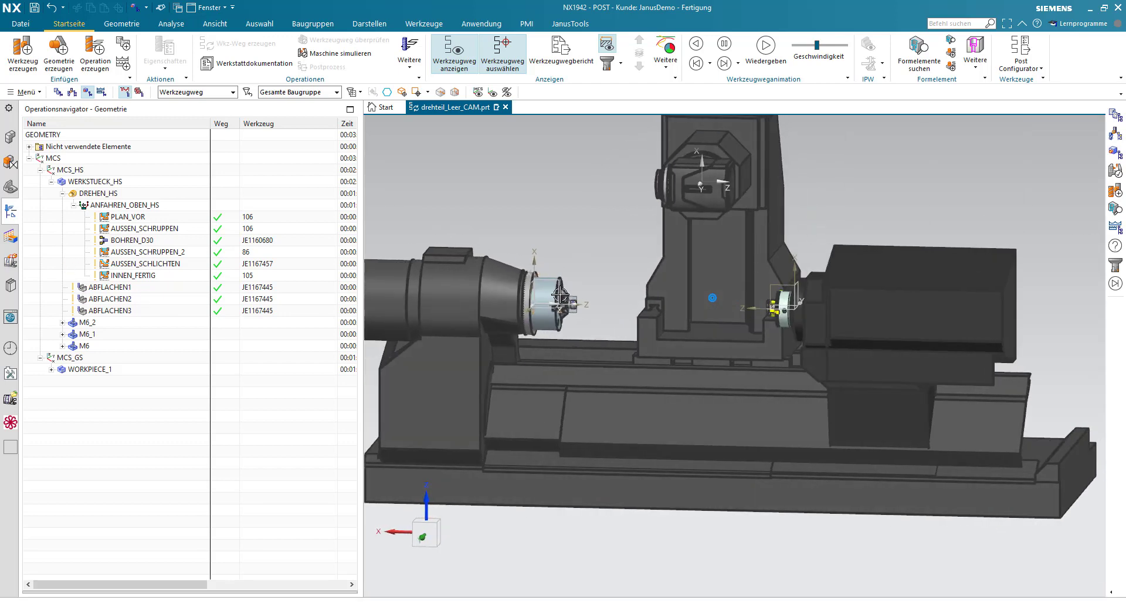
{"action": "scroll", "coordinate": [560, 294], "scroll_direction": "down", "scroll_amount": 2}
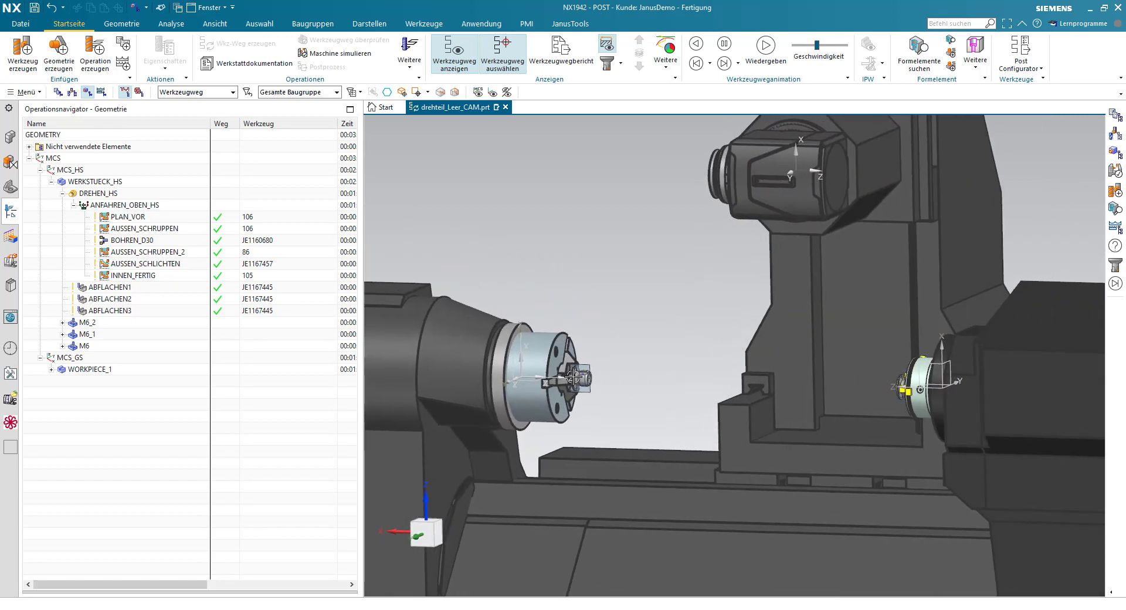
{"action": "scroll", "coordinate": [577, 377], "scroll_direction": "down", "scroll_amount": 3}
{"action": "scroll", "coordinate": [577, 377], "scroll_direction": "down", "scroll_amount": 2}
{"action": "scroll", "coordinate": [576, 377], "scroll_direction": "down", "scroll_amount": 1}
{"action": "scroll", "coordinate": [577, 377], "scroll_direction": "down", "scroll_amount": 1}
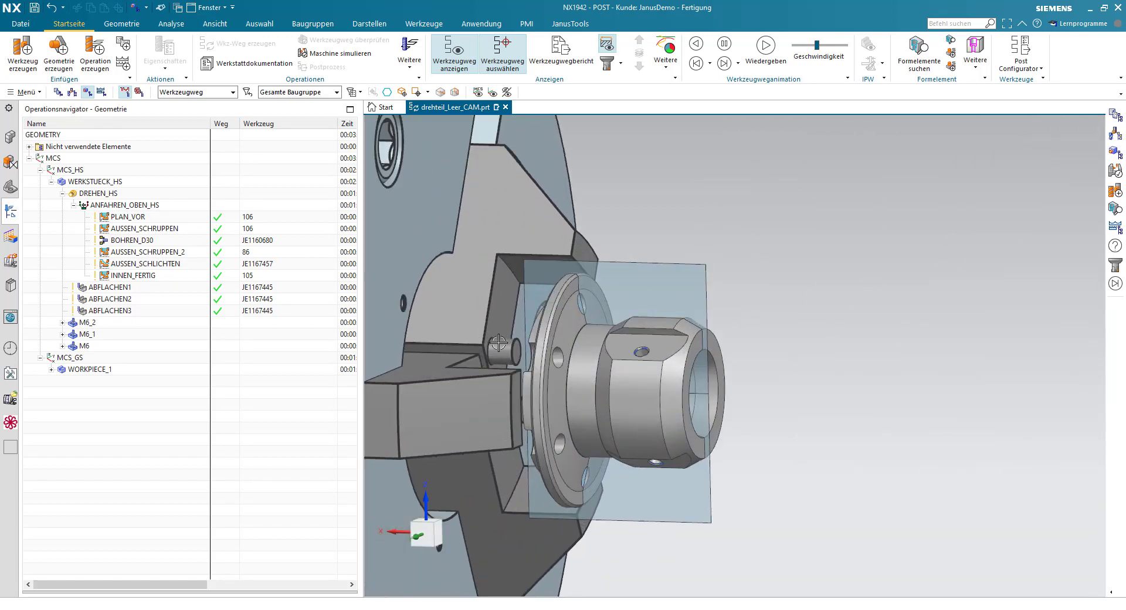
{"action": "left_click", "coordinate": [151, 218]}
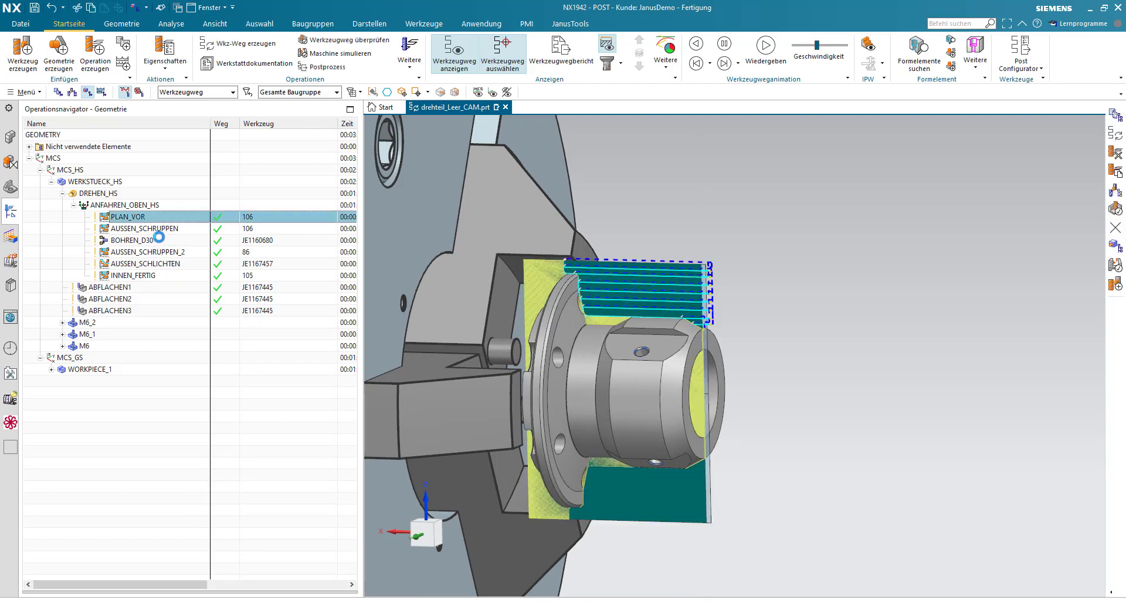
{"action": "left_click", "coordinate": [155, 229]}
{"action": "left_click", "coordinate": [155, 243]}
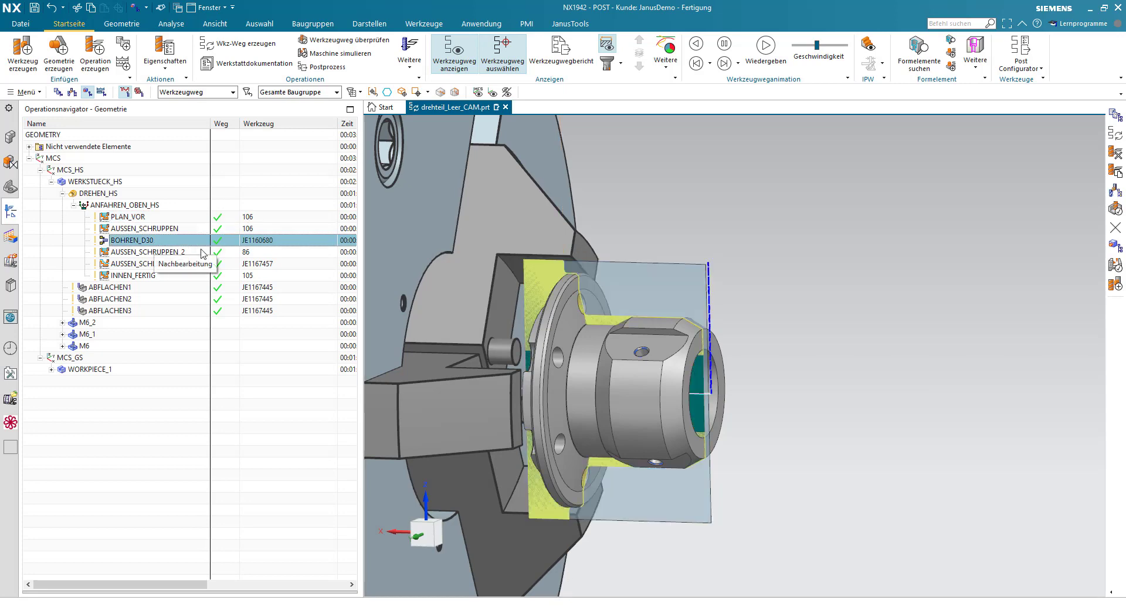
{"action": "left_click", "coordinate": [176, 253]}
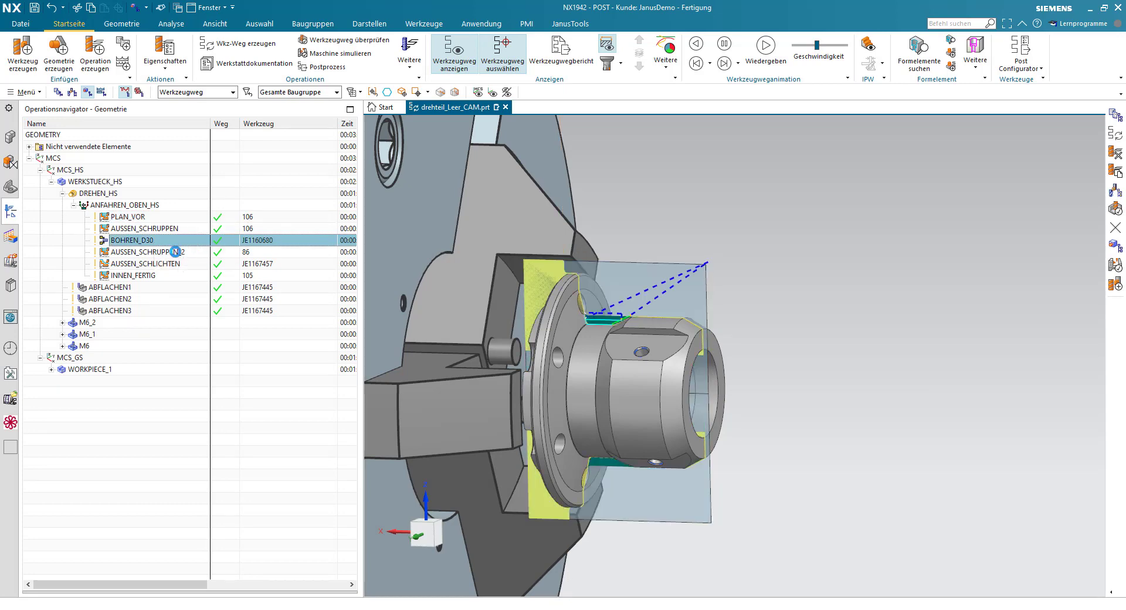
Show the AUSSEN_SCHLICHTEN and INNEN_FERTIG toolpaths and orbit the part to inspect them
{"action": "scroll", "coordinate": [613, 325], "scroll_direction": "up", "scroll_amount": 5}
{"action": "scroll", "coordinate": [580, 318], "scroll_direction": "down", "scroll_amount": 5}
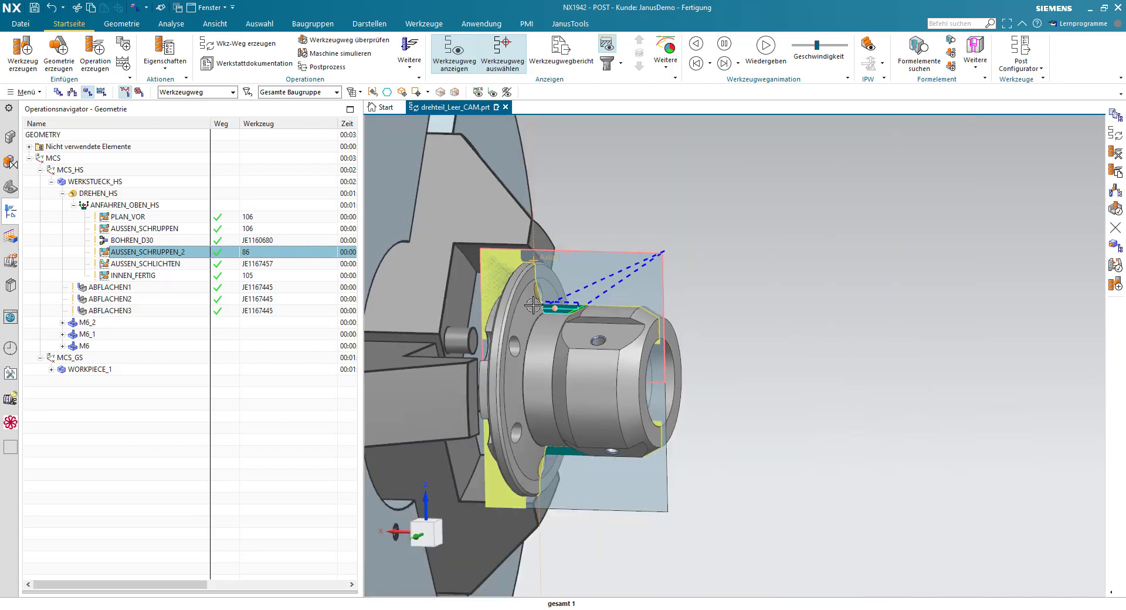
{"action": "left_click", "coordinate": [168, 265]}
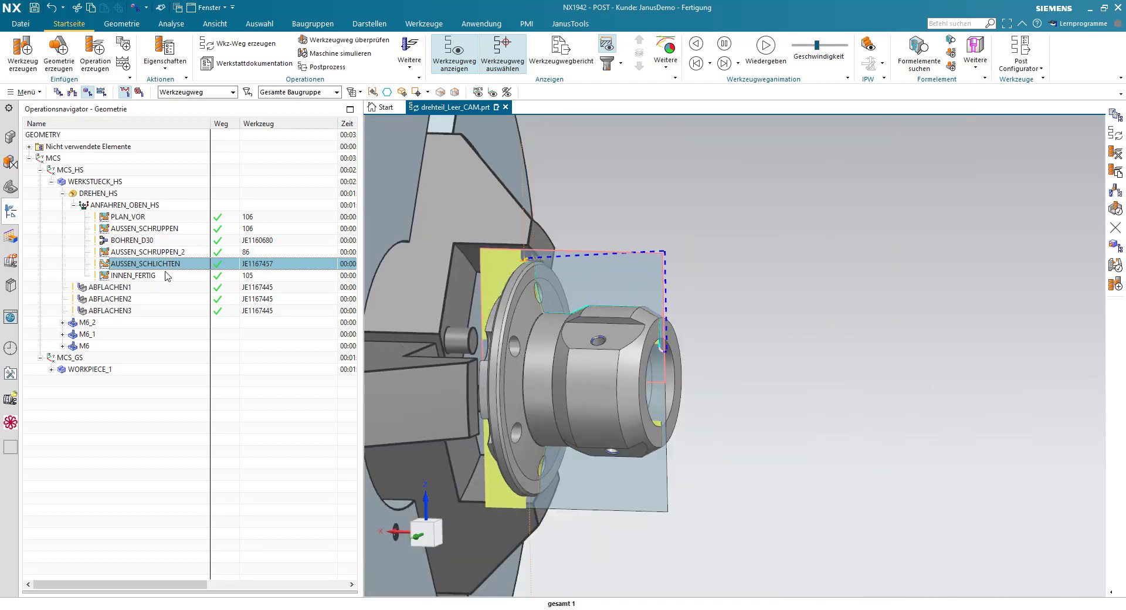
{"action": "left_click", "coordinate": [152, 276]}
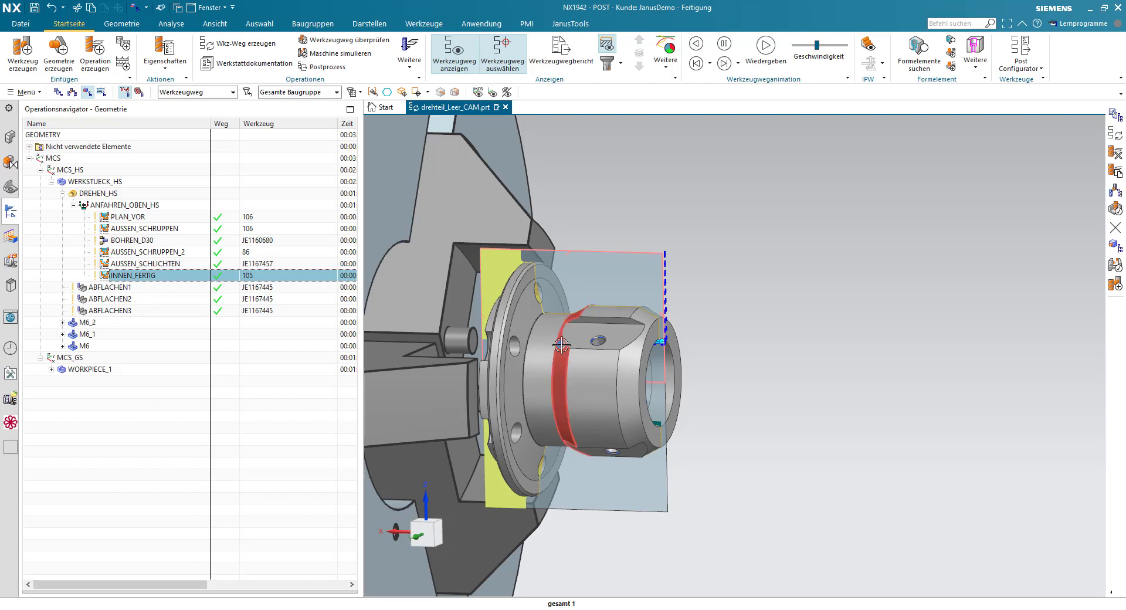
{"action": "mouse_move", "coordinate": [560, 345]}
{"action": "middle_mouse_down"}
{"action": "mouse_move", "coordinate": [539, 349]}
{"action": "mouse_move", "coordinate": [622, 332]}
{"action": "middle_mouse_up"}
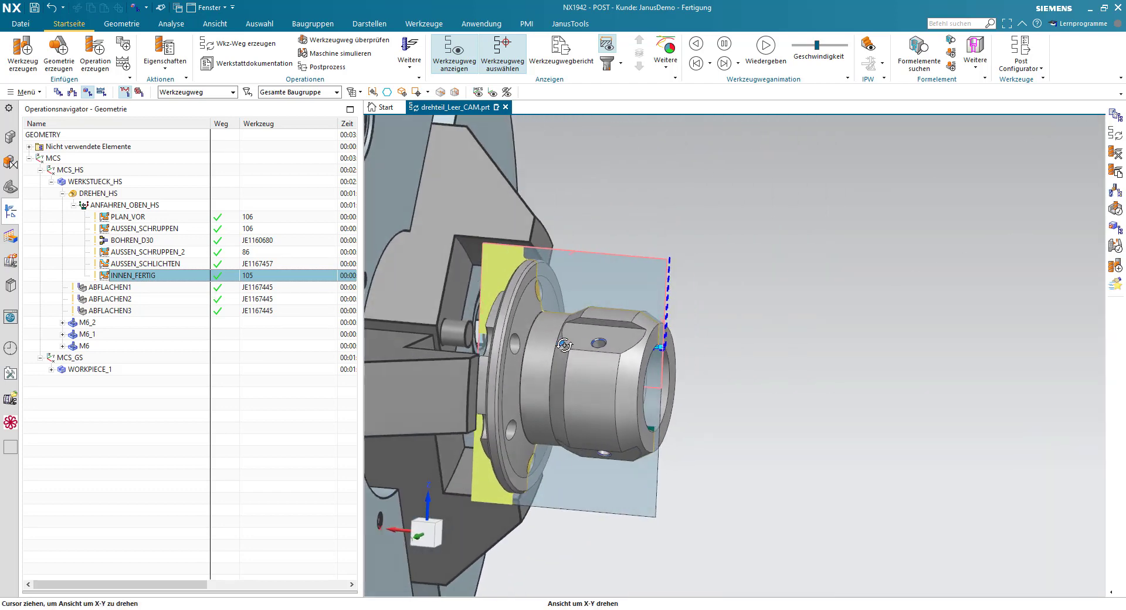
{"action": "scroll", "coordinate": [622, 332], "scroll_direction": "up", "scroll_amount": 3}
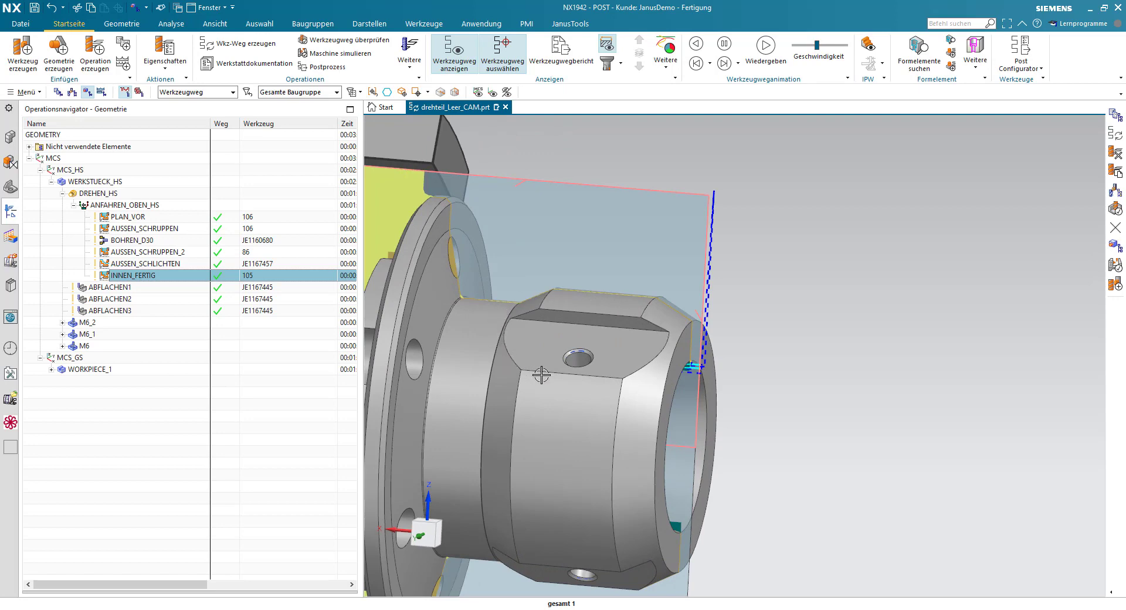
Show the ABFLACHEN1 flat-milling and M6 group's SENKEN_M6 countersink toolpaths, orbiting around part and chuck
{"action": "left_click", "coordinate": [132, 288]}
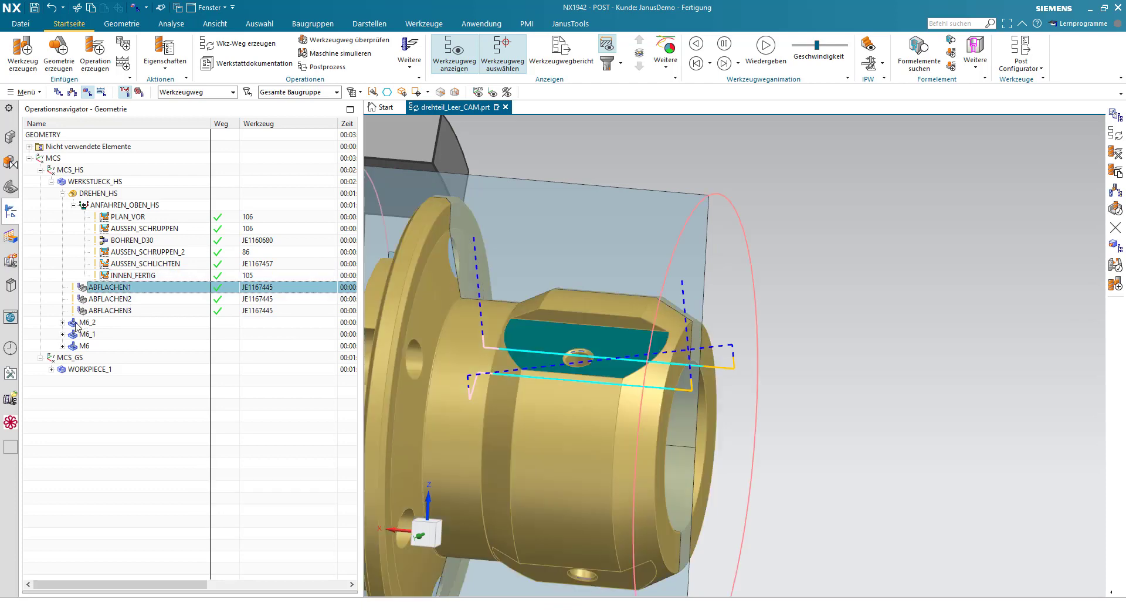
{"action": "left_click", "coordinate": [62, 346]}
{"action": "left_click", "coordinate": [106, 358]}
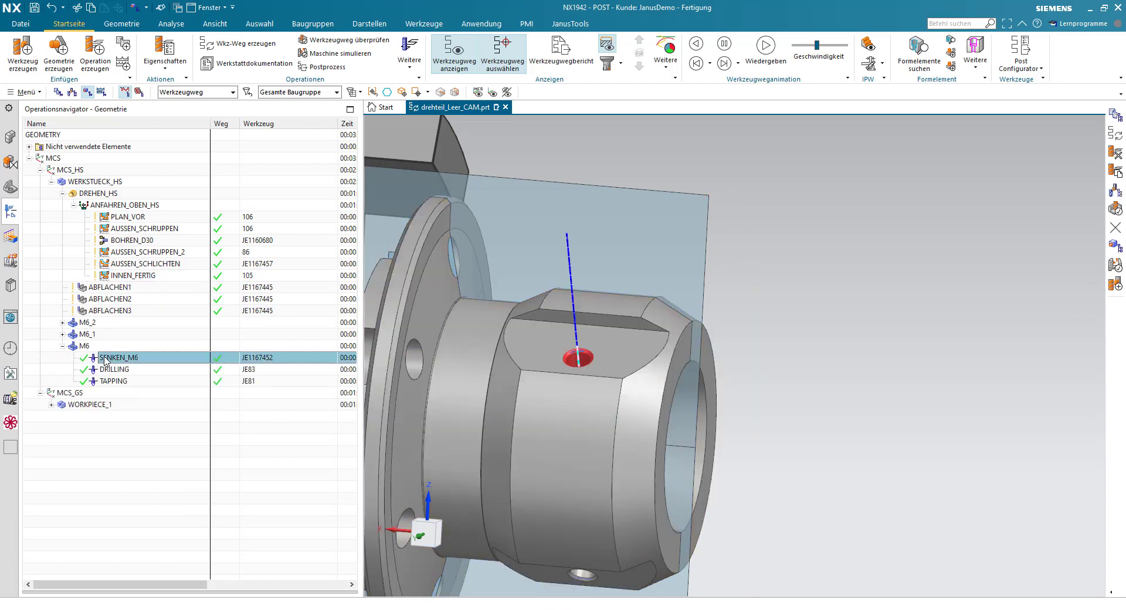
{"action": "left_click", "coordinate": [63, 347]}
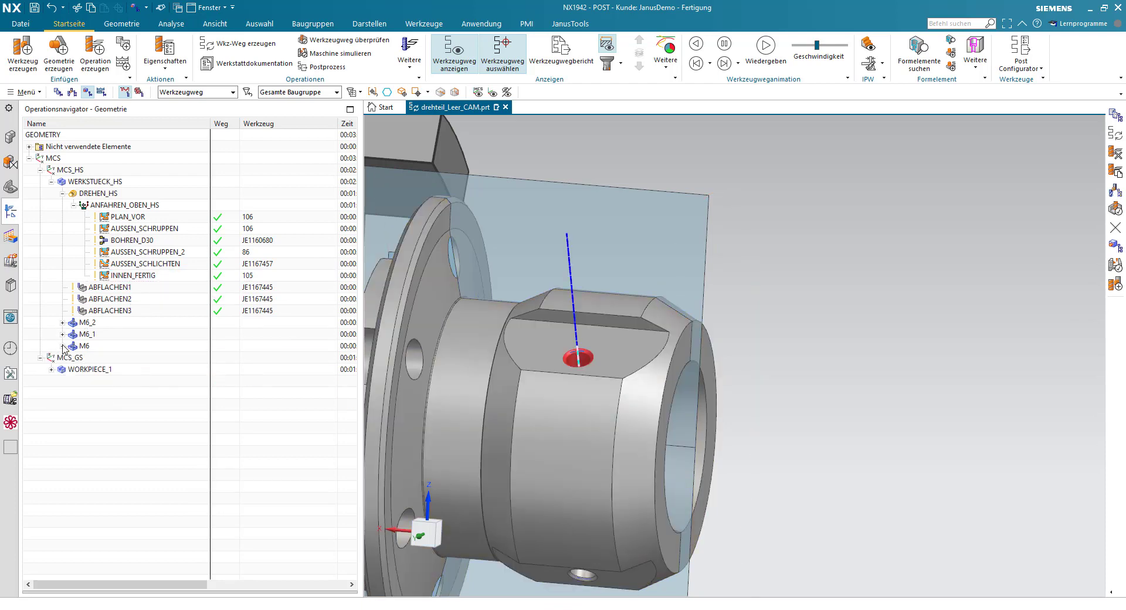
{"action": "scroll", "coordinate": [661, 344], "scroll_direction": "down", "scroll_amount": 2}
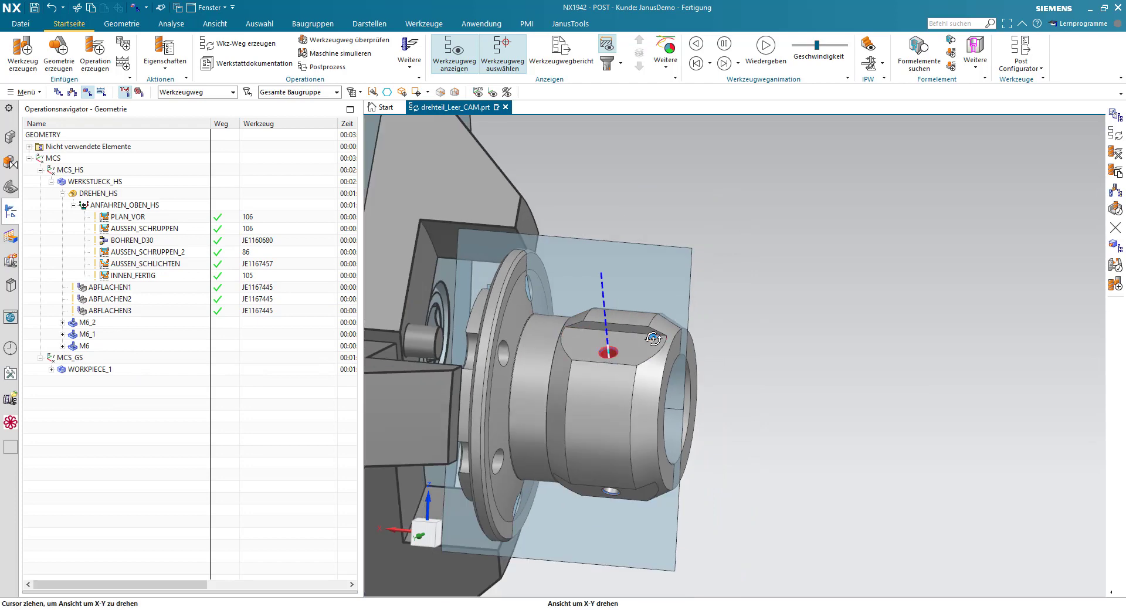
{"action": "mouse_move", "coordinate": [653, 340]}
{"action": "middle_mouse_down"}
{"action": "mouse_move", "coordinate": [639, 336]}
{"action": "mouse_move", "coordinate": [674, 302]}
{"action": "middle_mouse_up"}
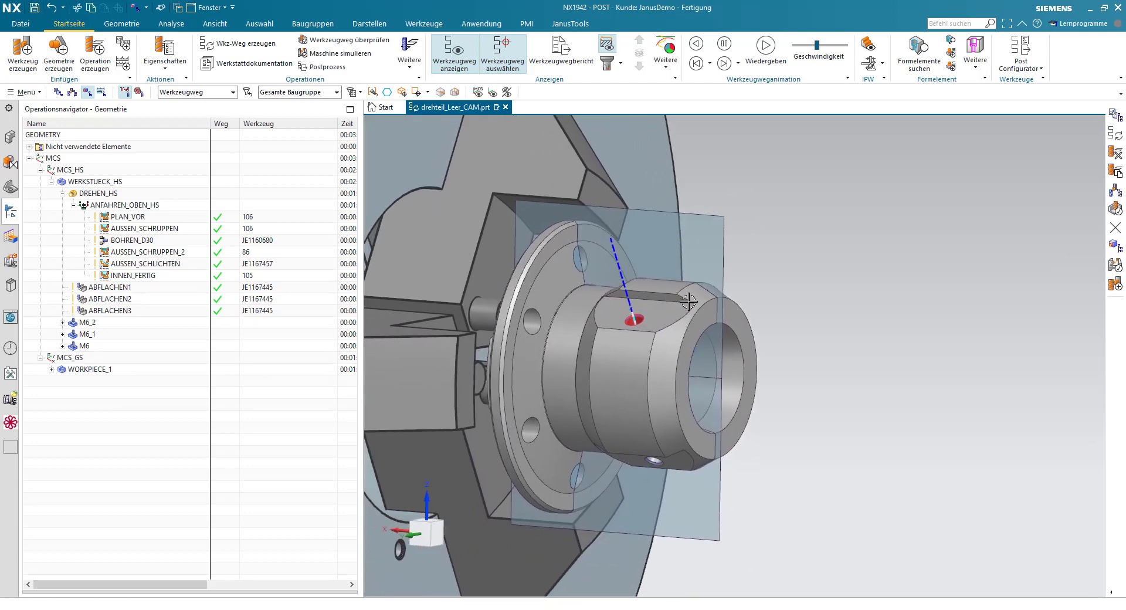
{"action": "scroll", "coordinate": [690, 301], "scroll_direction": "up", "scroll_amount": 3}
{"action": "scroll", "coordinate": [690, 300], "scroll_direction": "up", "scroll_amount": 1}
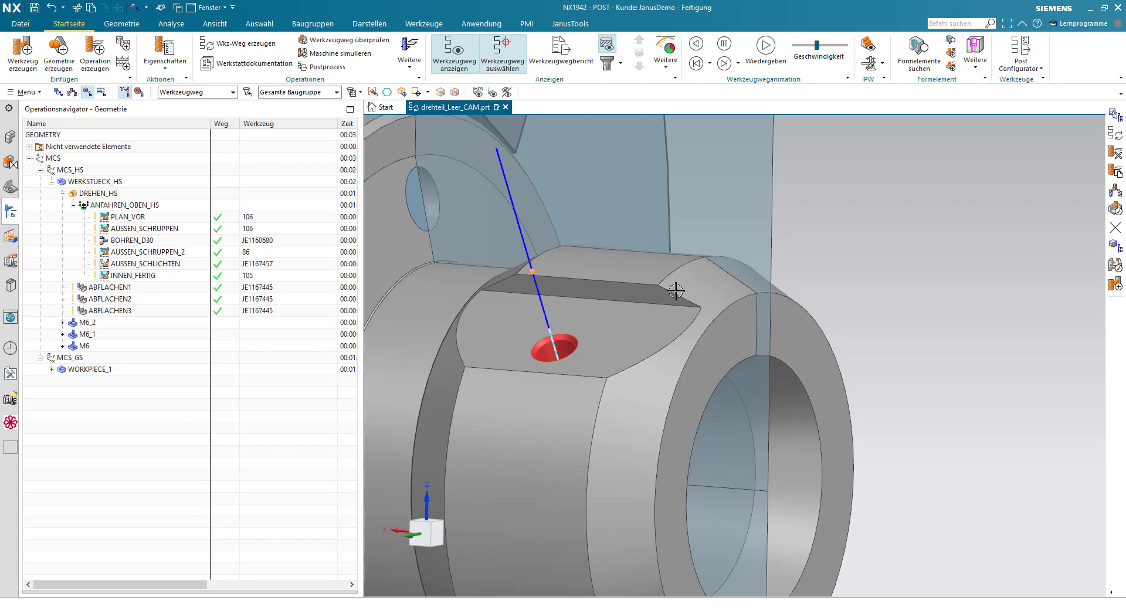
Move LEER_UEBERFAHREN from the unused items to just after INNEN_FERTIG, then view it from the side
{"action": "left_click", "coordinate": [36, 147]}
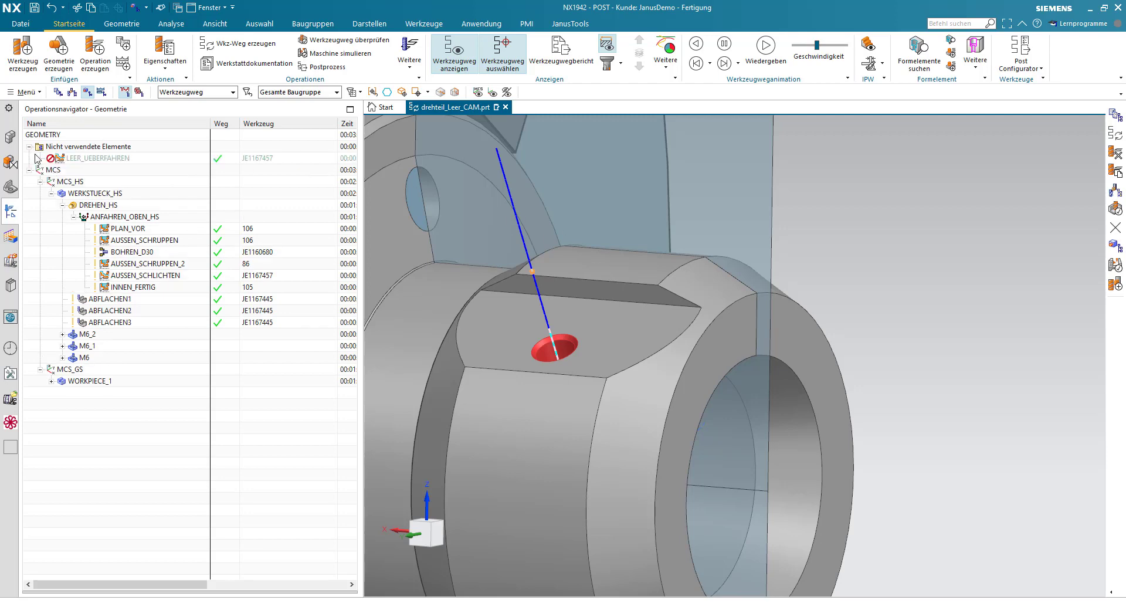
{"action": "left_click_drag", "start_coordinate": [103, 159], "coordinate": [141, 237]}
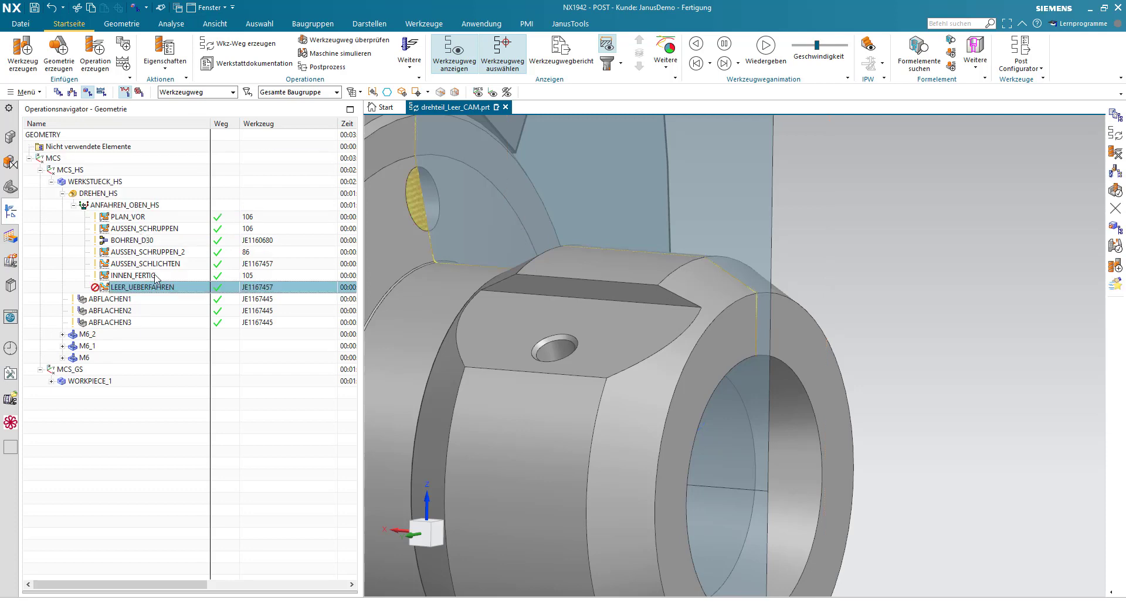
{"action": "scroll", "coordinate": [642, 379], "scroll_direction": "down", "scroll_amount": 5}
{"action": "key", "text": "F8"}
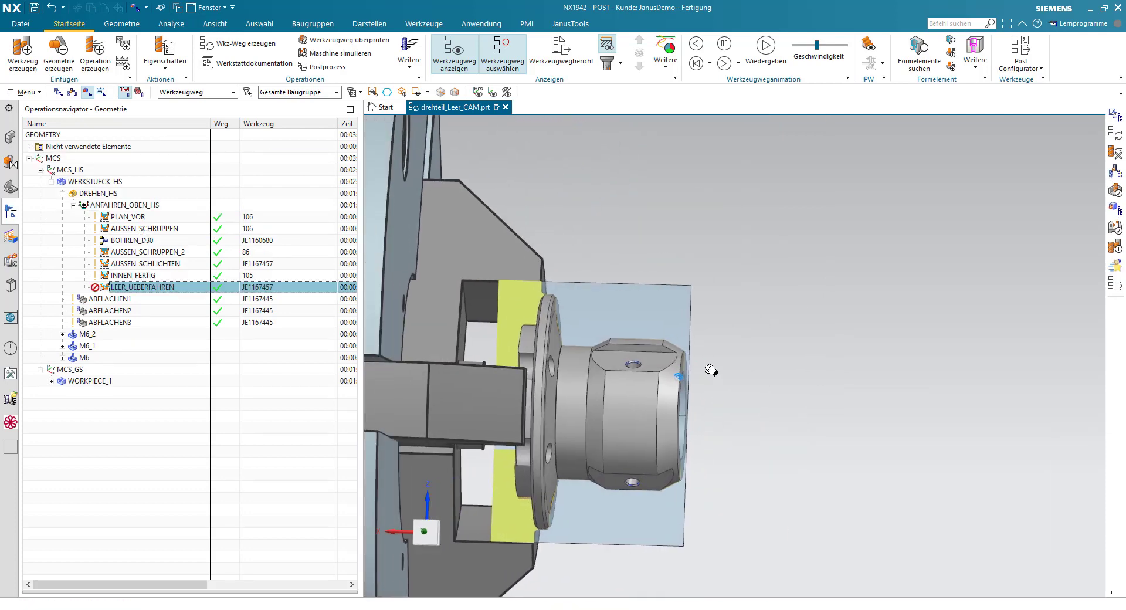
{"action": "scroll", "coordinate": [702, 358], "scroll_direction": "up", "scroll_amount": 2}
{"action": "scroll", "coordinate": [772, 437], "scroll_direction": "up", "scroll_amount": 3}
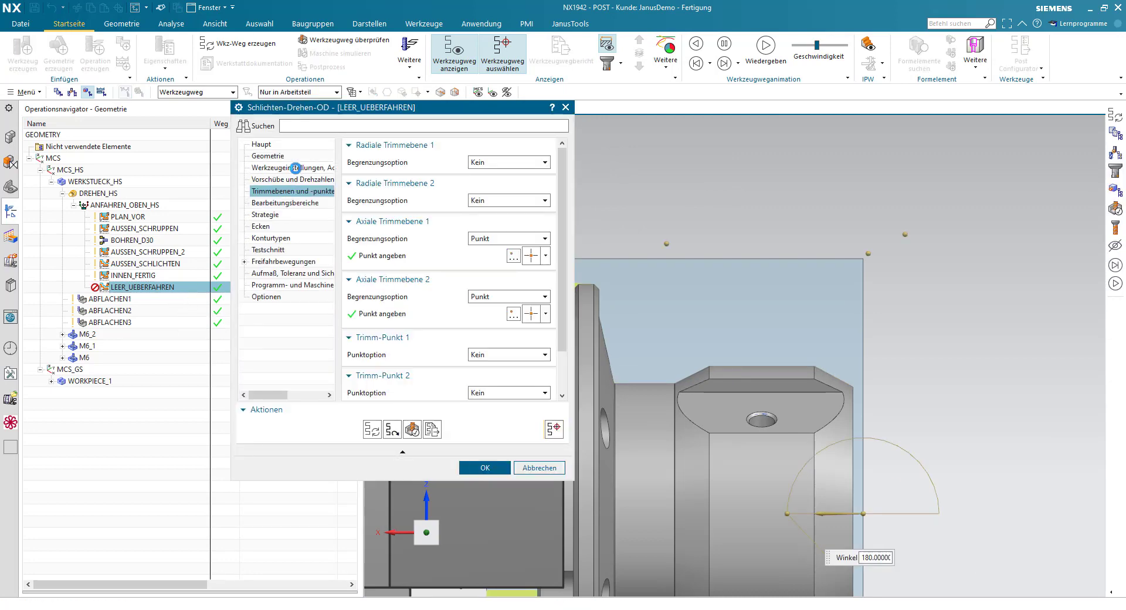
Set both axial trim planes of LEER_UEBERFAHREN to Punkt
{"action": "left_click", "coordinate": [299, 170]}
{"action": "left_click", "coordinate": [521, 261]}
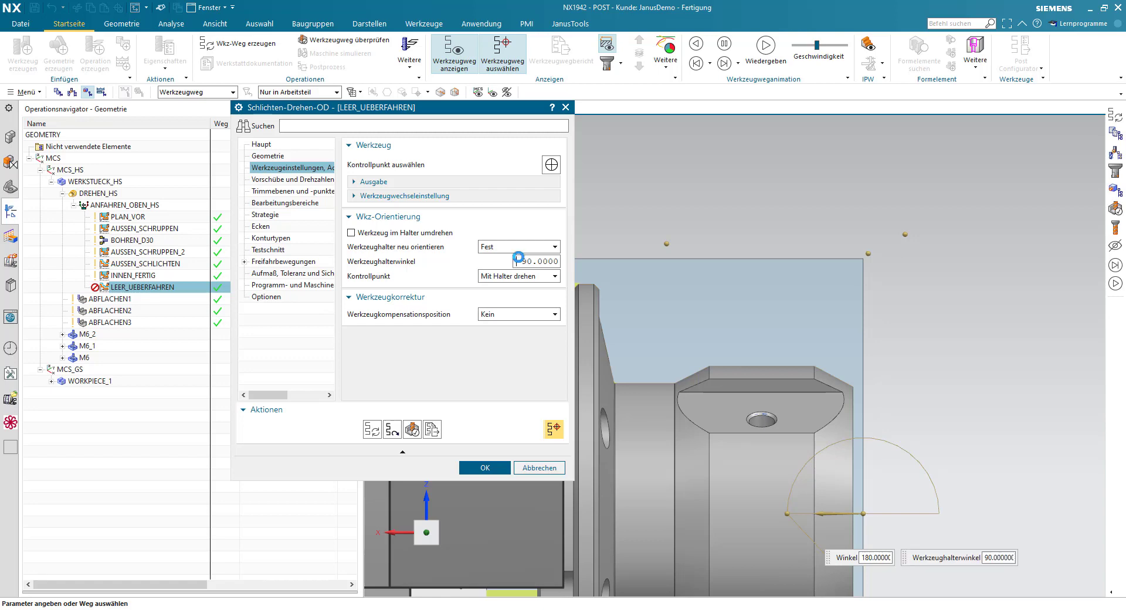
{"action": "left_click", "coordinate": [285, 191]}
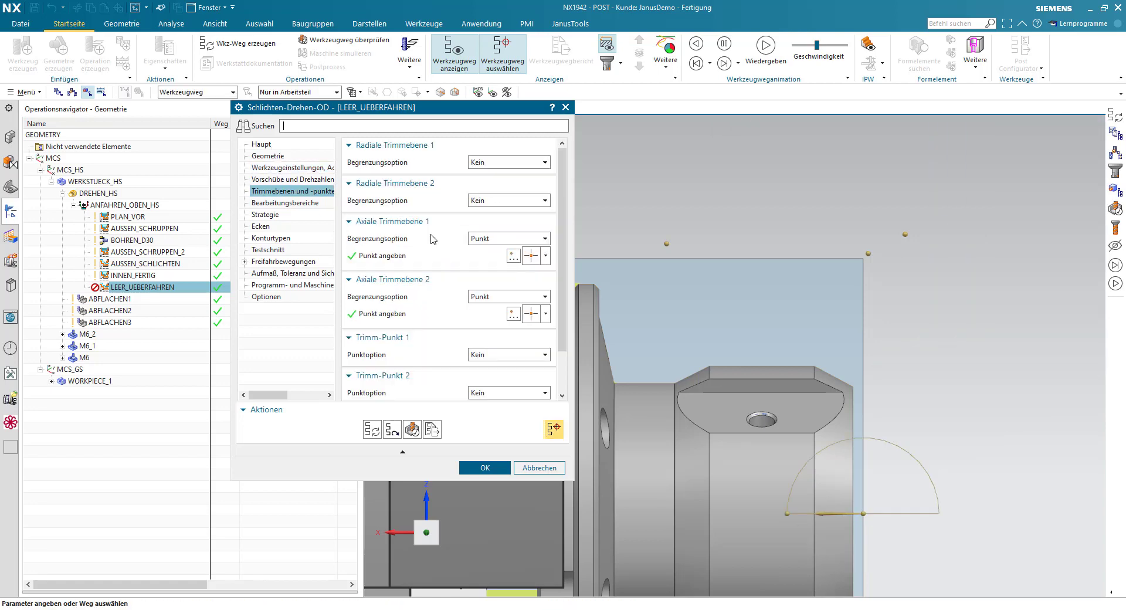
{"action": "left_click", "coordinate": [458, 258]}
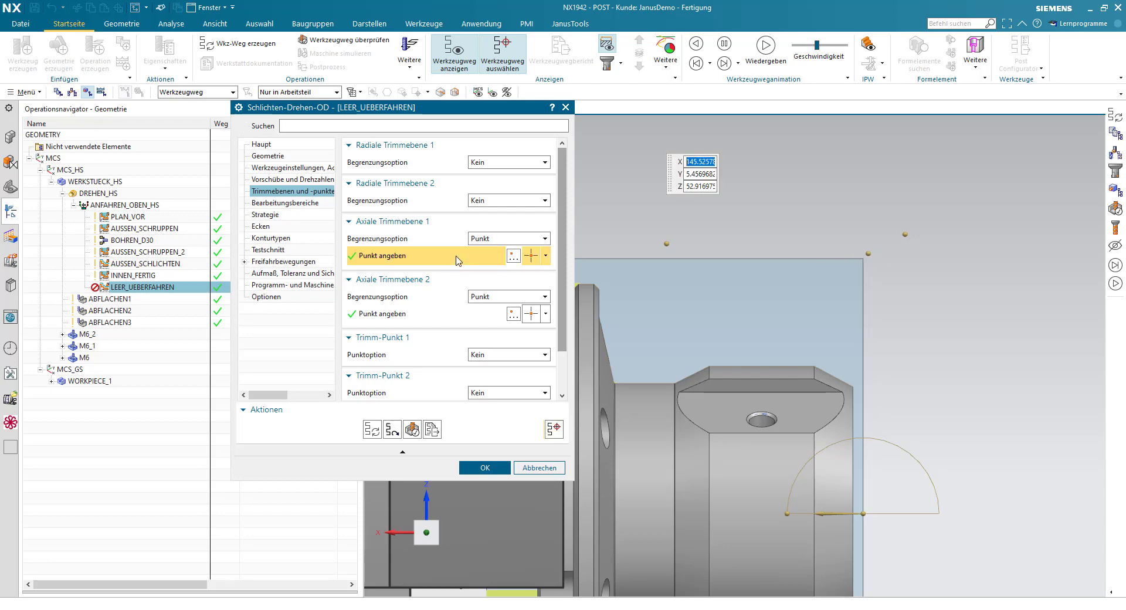
{"action": "left_click", "coordinate": [459, 316]}
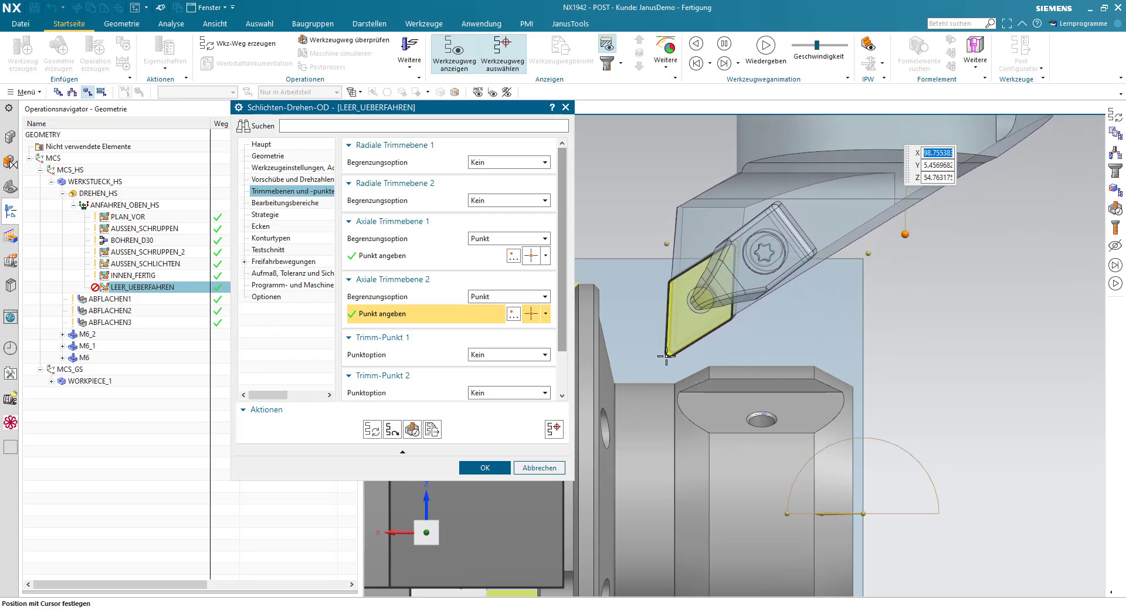
{"action": "middle_click_drag", "start_coordinate": [666, 355], "coordinate": [629, 323], "text": "shift"}
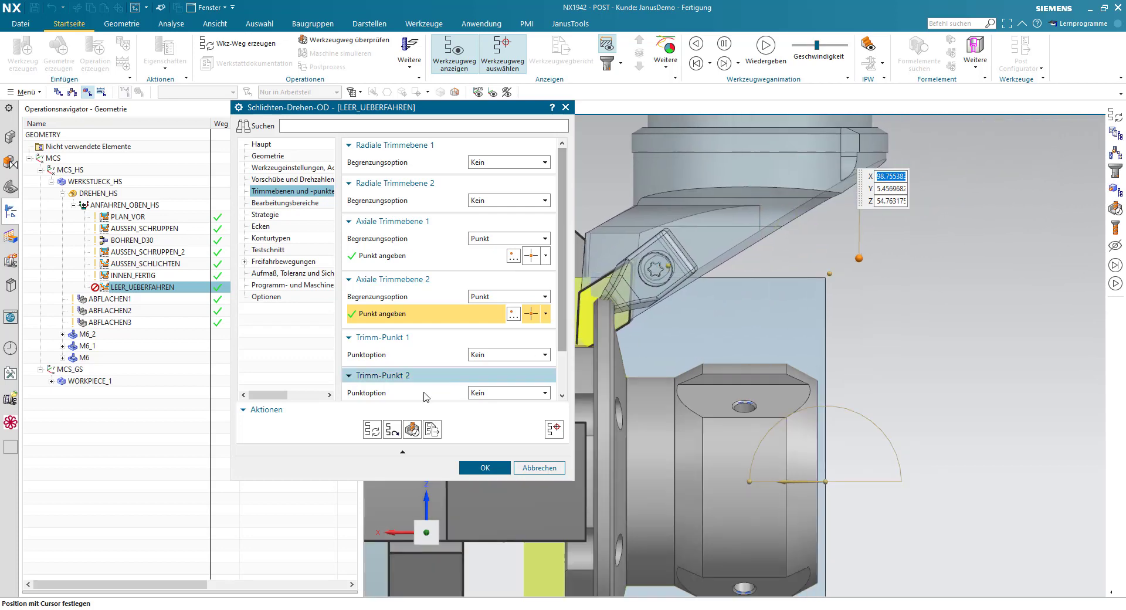
Generate the toolpath, dismiss the machining-area error, and cancel the changes
{"action": "left_click", "coordinate": [380, 432]}
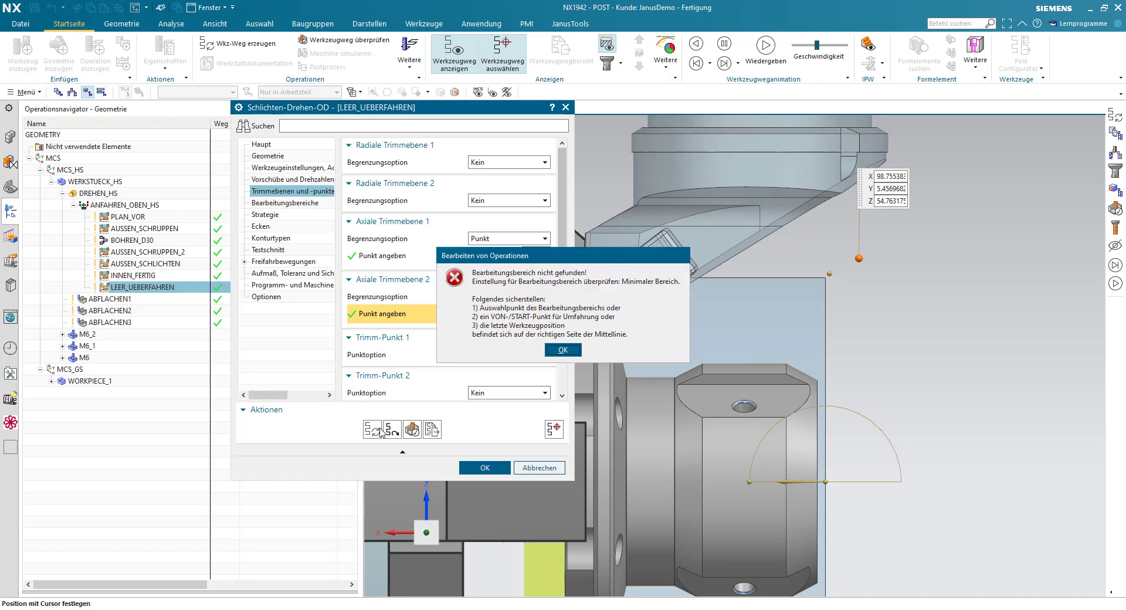
{"action": "left_click", "coordinate": [563, 351]}
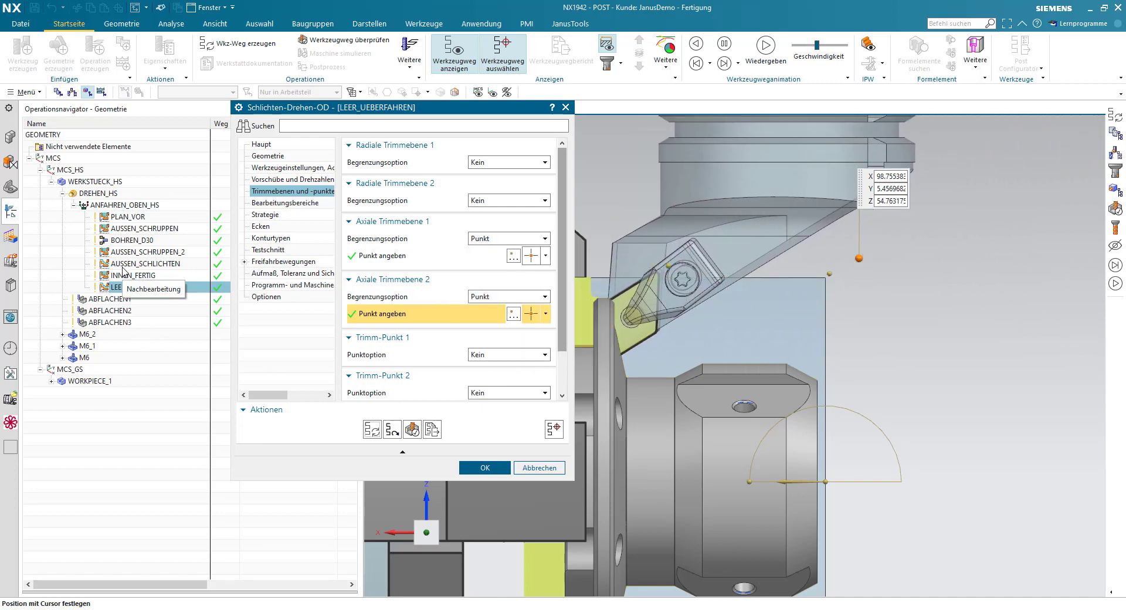
{"action": "left_click", "coordinate": [537, 468]}
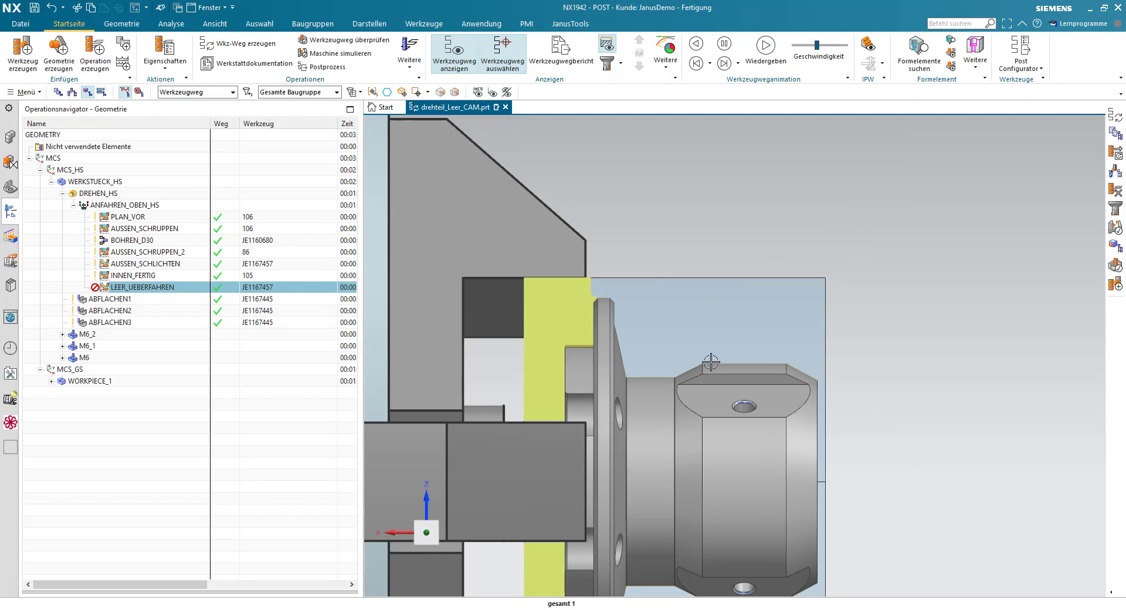
Delete LEER_UEBERFAHREN and insert a new operation under ANFAHREN_OBEN_HS
{"action": "right_click", "coordinate": [134, 291]}
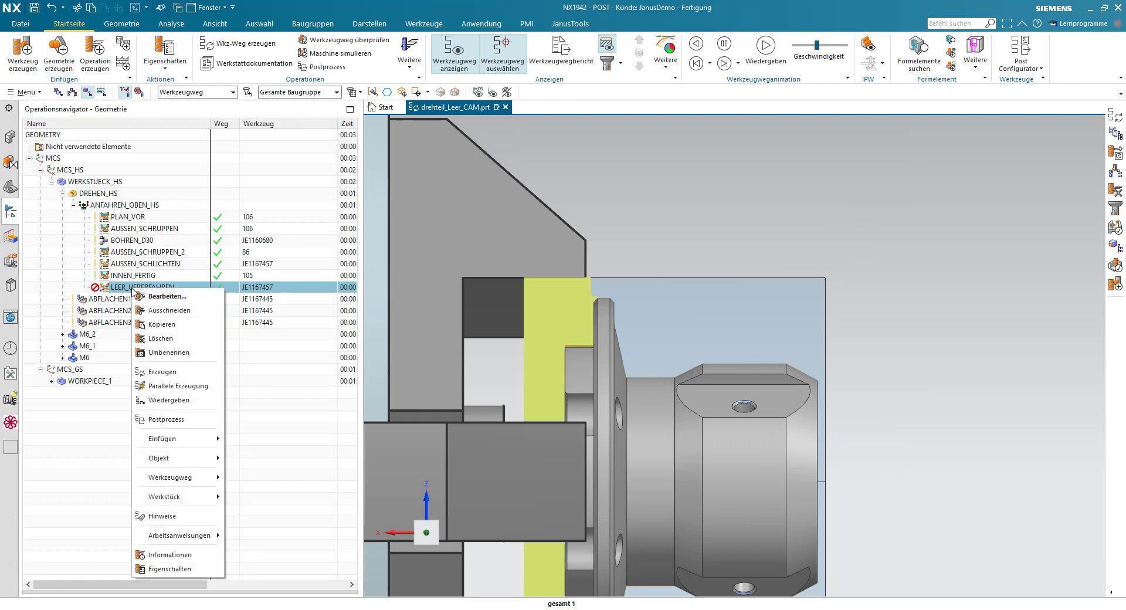
{"action": "left_click", "coordinate": [194, 339]}
{"action": "right_click", "coordinate": [183, 209]}
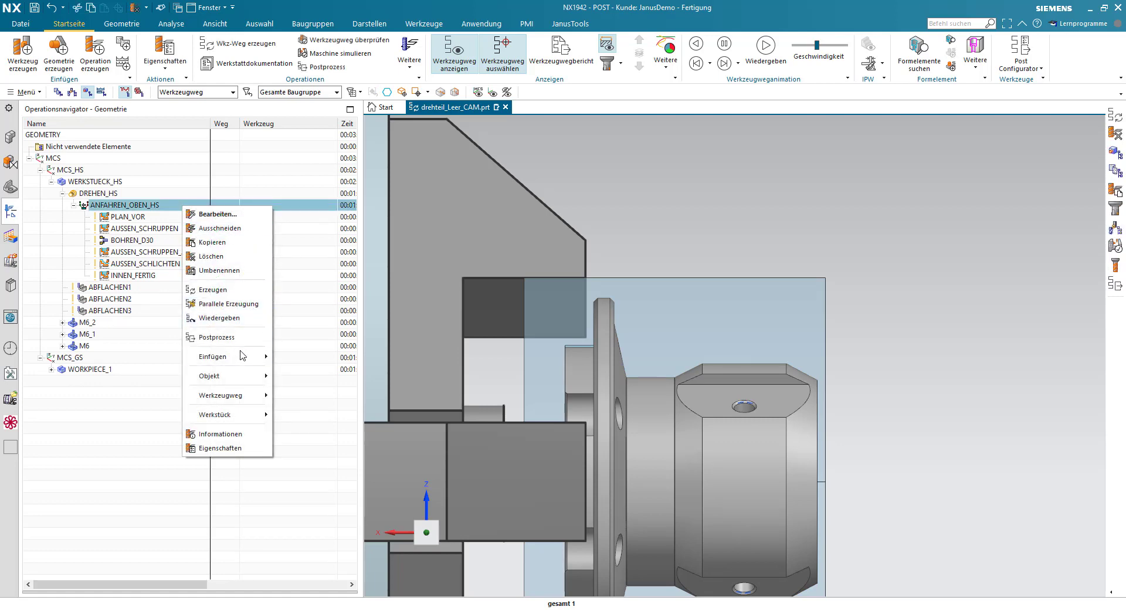
{"action": "mouse_move", "coordinate": [225, 357]}
{"action": "left_click", "coordinate": [297, 359]}
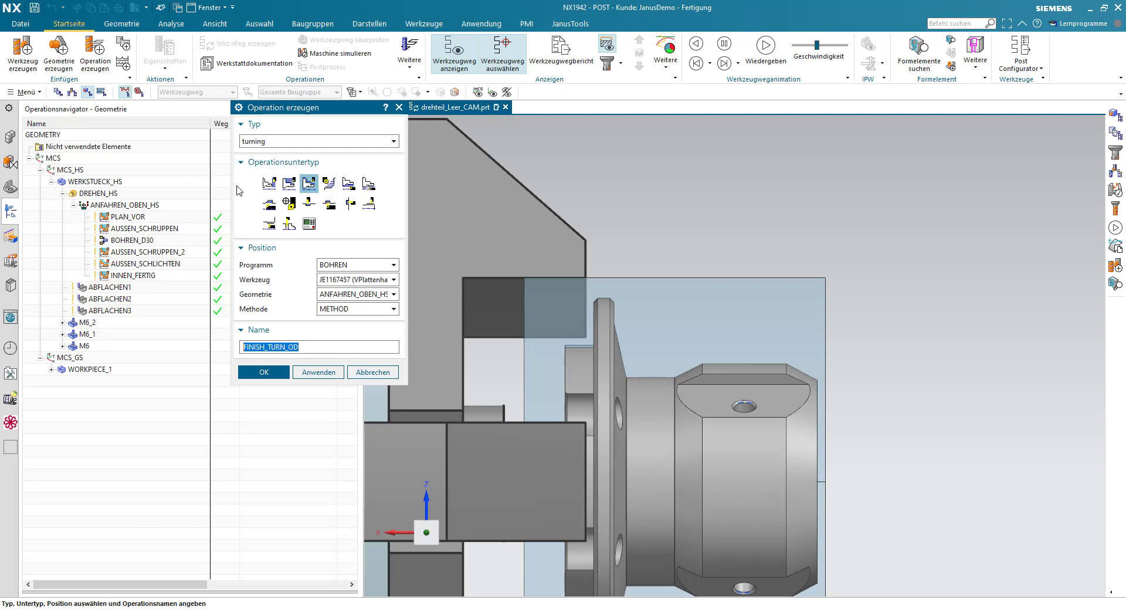
Create the Lernmodus operation TEACH_MODE in PROGRAM with tool JE1167457
{"action": "left_click", "coordinate": [290, 210]}
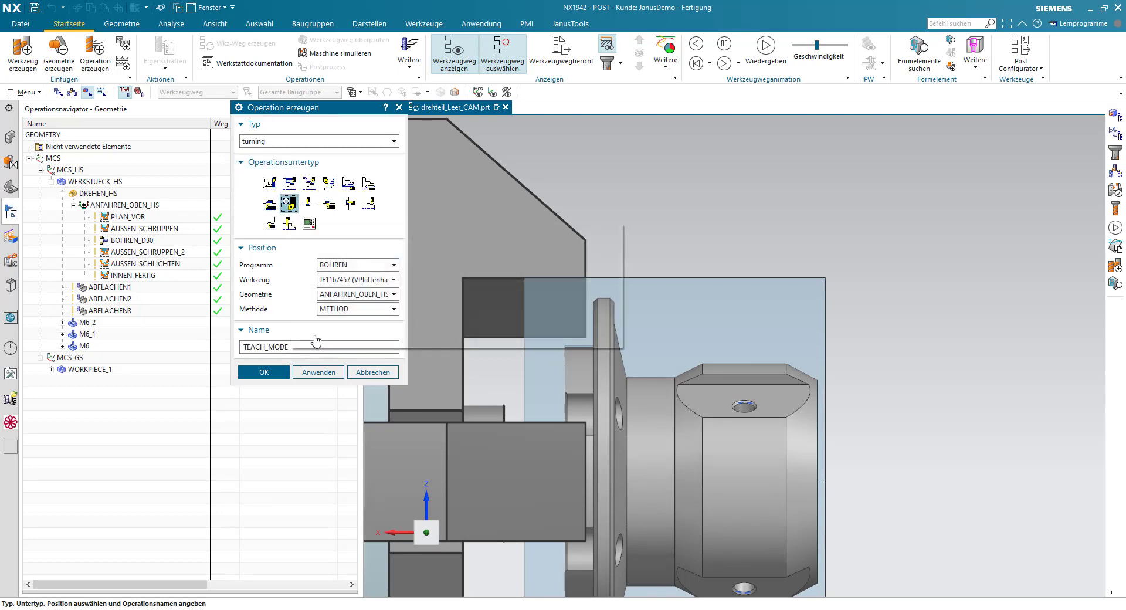
{"action": "left_click_drag", "start_coordinate": [314, 343], "coordinate": [237, 346]}
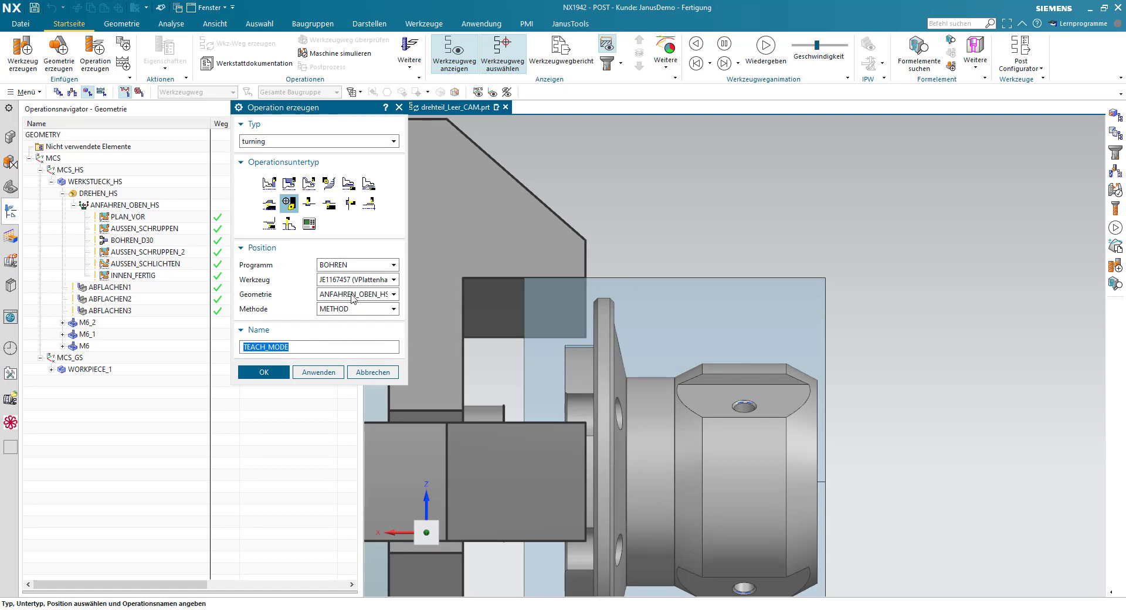
{"action": "left_click", "coordinate": [378, 265]}
{"action": "left_click", "coordinate": [370, 307]}
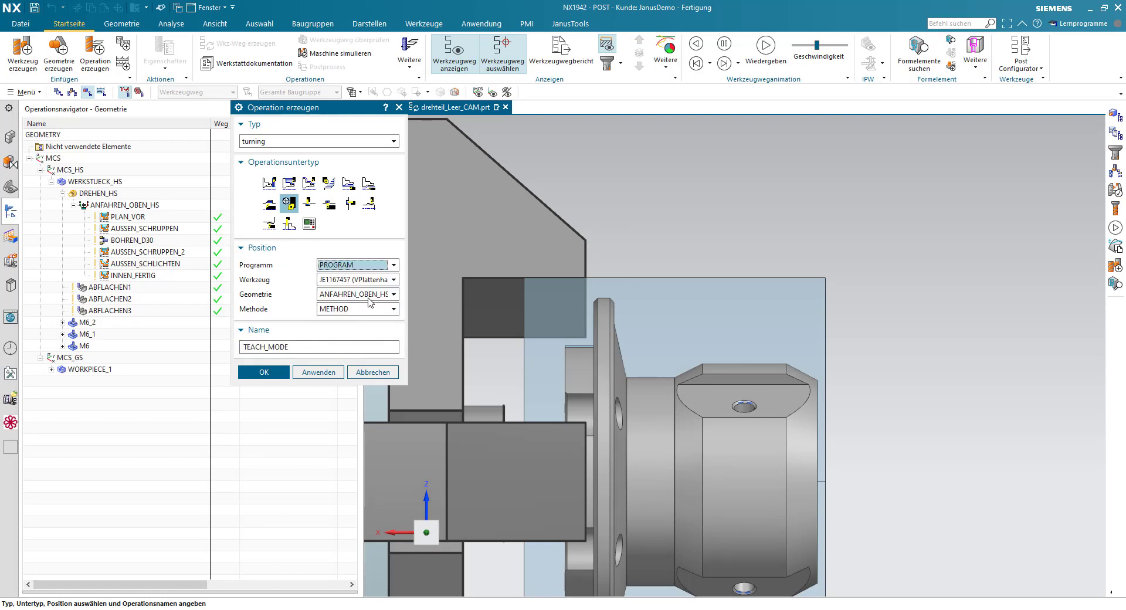
{"action": "left_click", "coordinate": [386, 282]}
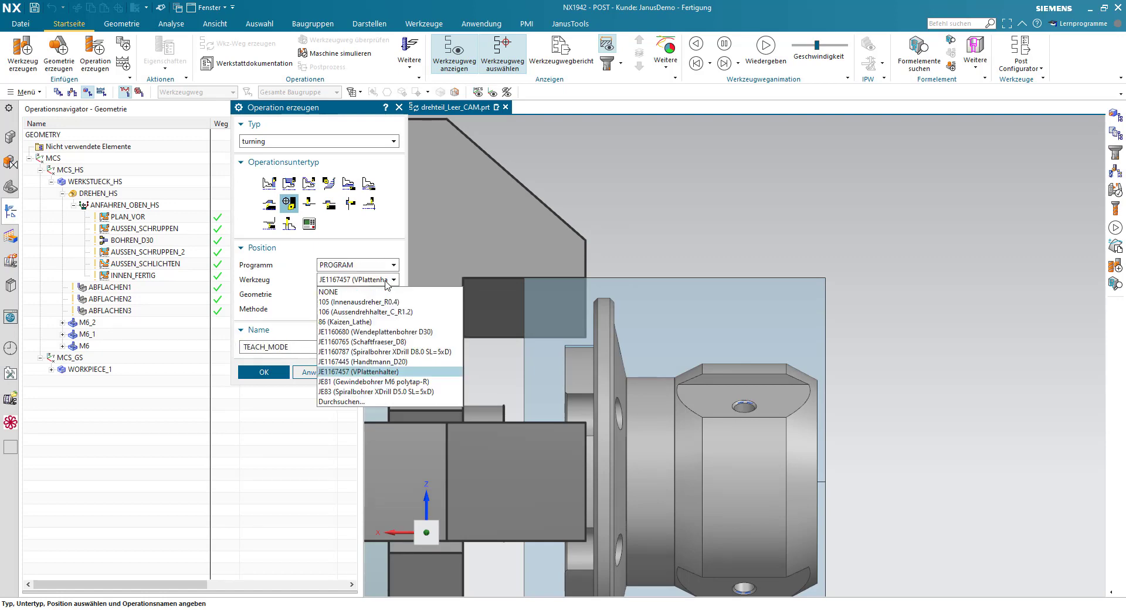
{"action": "left_click", "coordinate": [367, 373]}
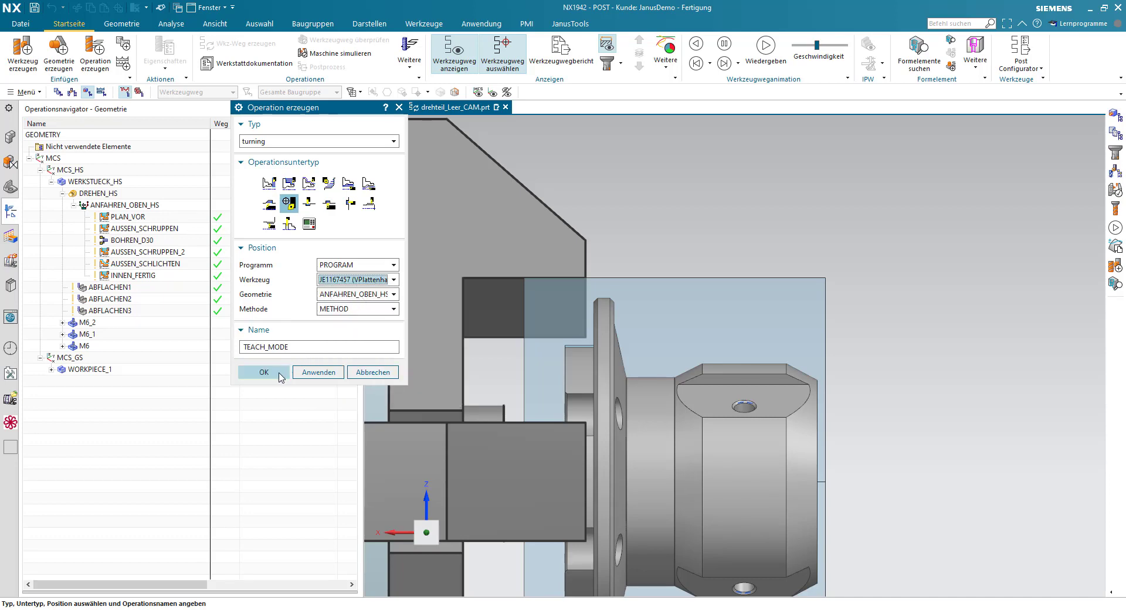
{"action": "left_click", "coordinate": [280, 374]}
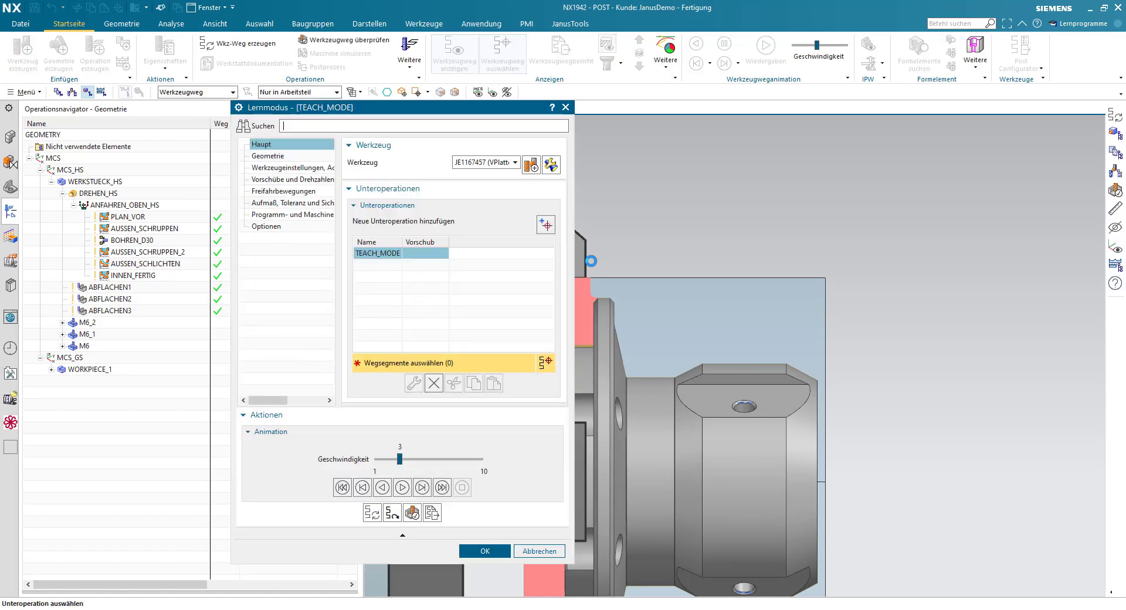
Set tool holder orientation to Fest at 90° and control point to Mit Halter drehen
{"action": "scroll", "coordinate": [736, 267], "scroll_direction": "up", "scroll_amount": 1}
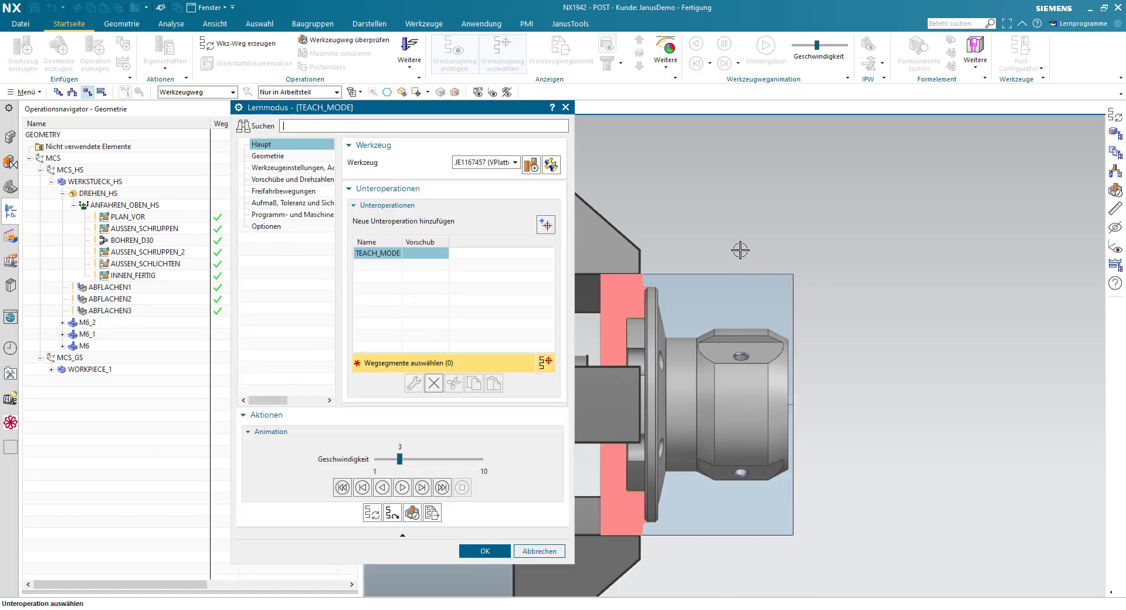
{"action": "left_click_drag", "start_coordinate": [478, 110], "coordinate": [470, 62]}
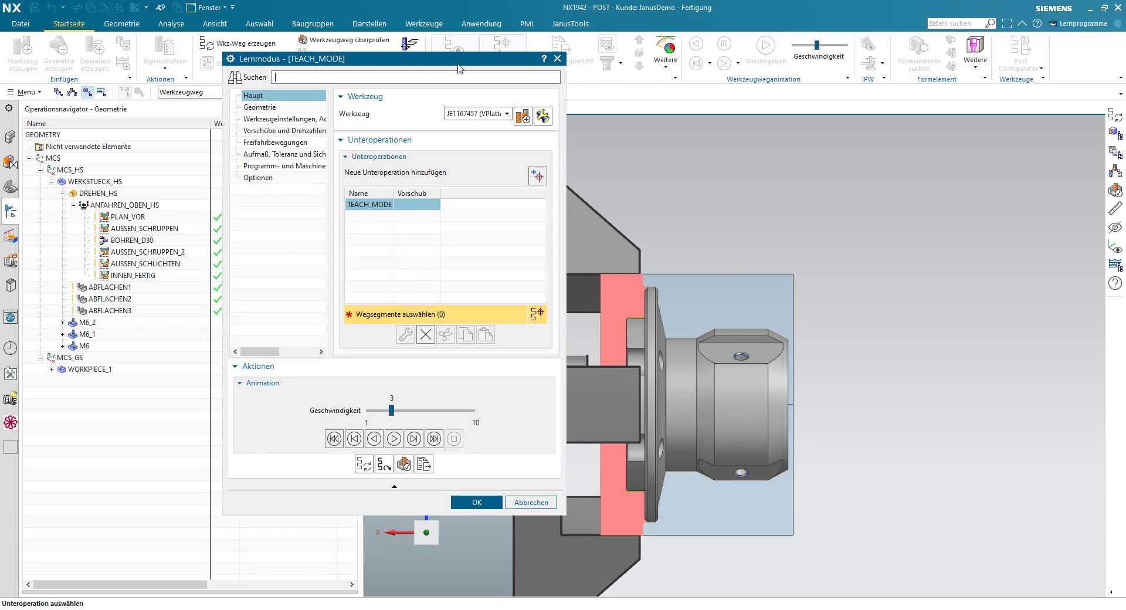
{"action": "left_click", "coordinate": [292, 120]}
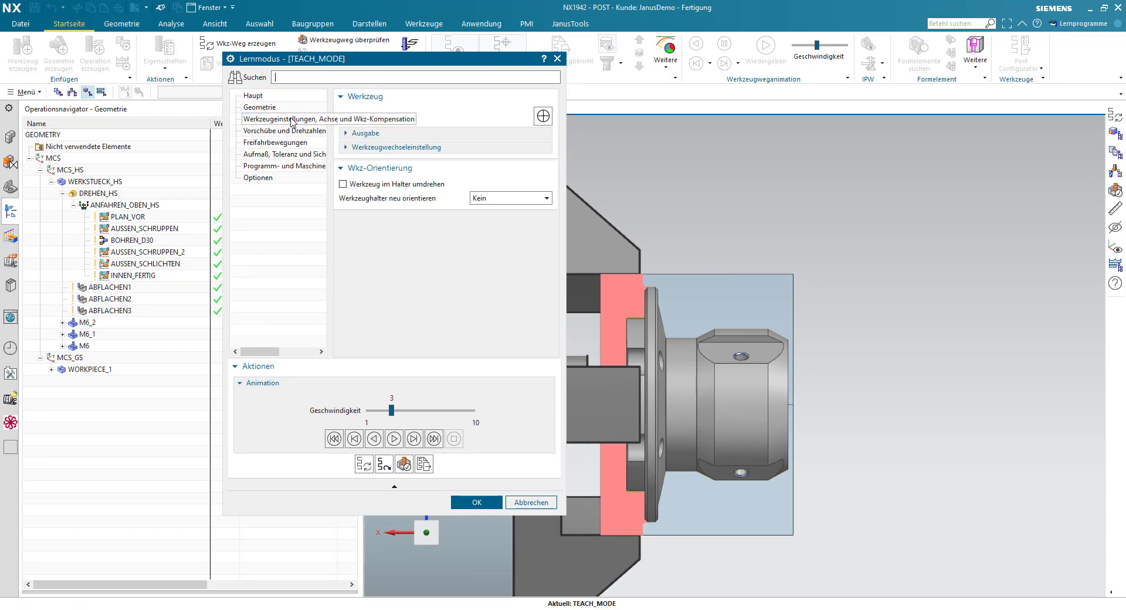
{"action": "left_click", "coordinate": [489, 200]}
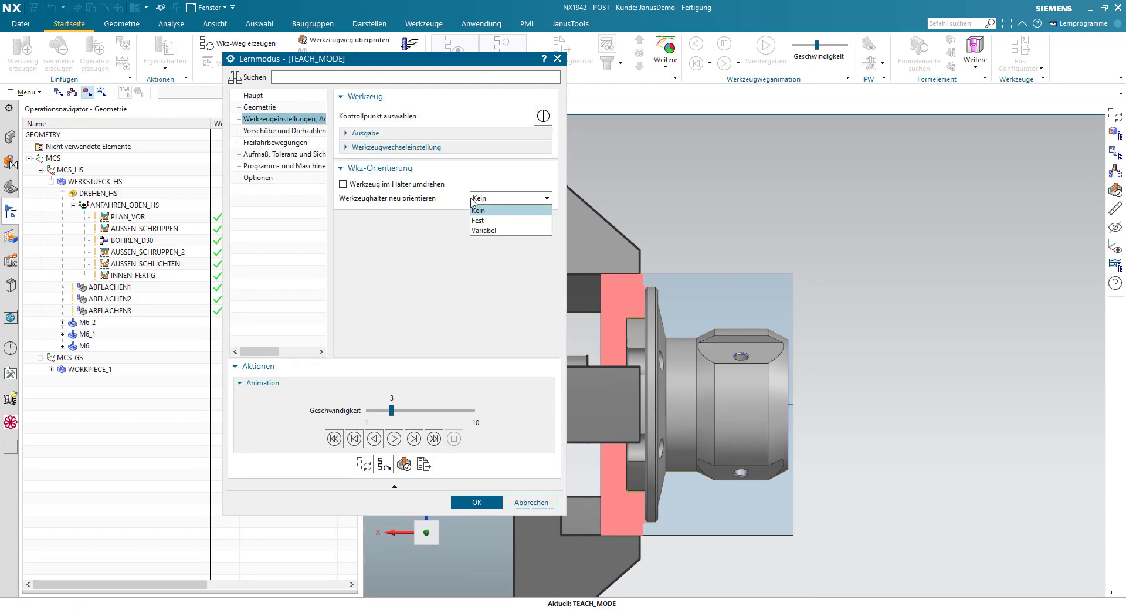
{"action": "left_click", "coordinate": [477, 221]}
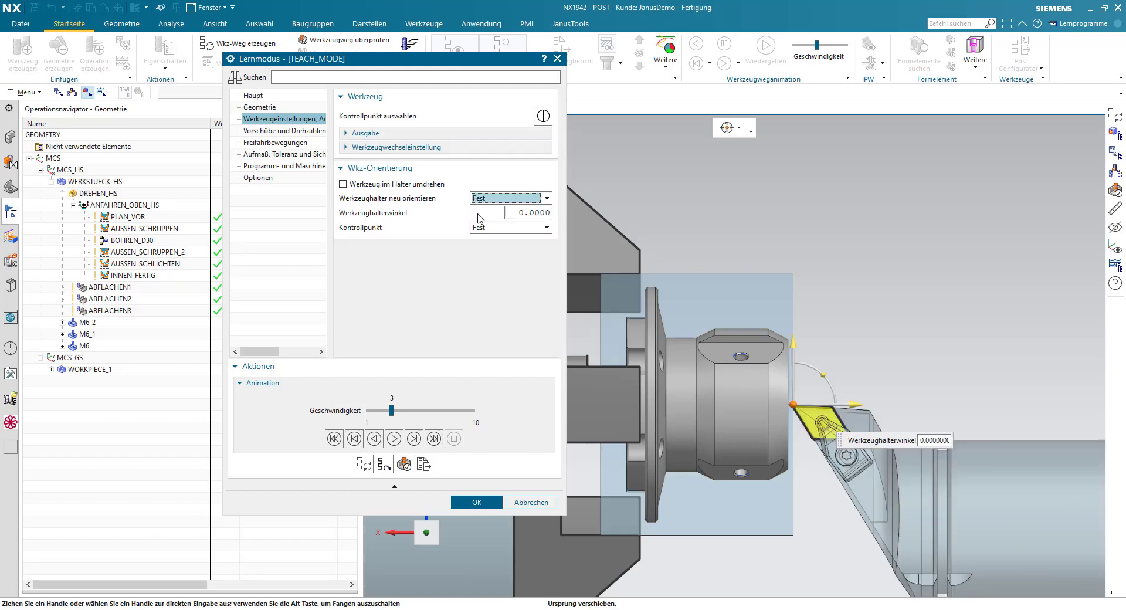
{"action": "left_click_drag", "start_coordinate": [823, 374], "coordinate": [762, 352]}
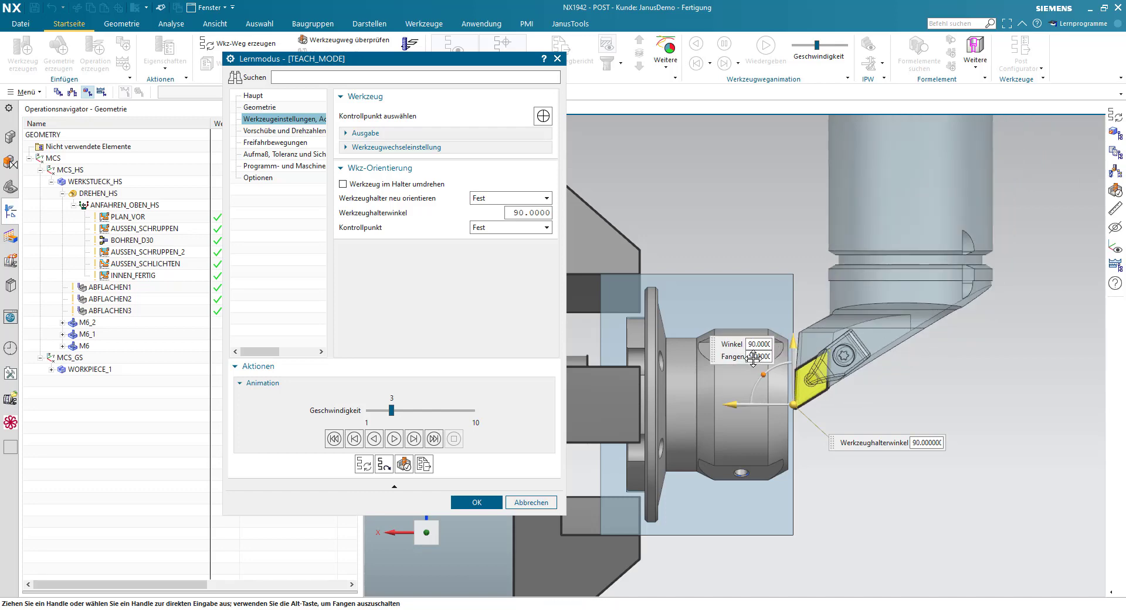
{"action": "left_click", "coordinate": [504, 229]}
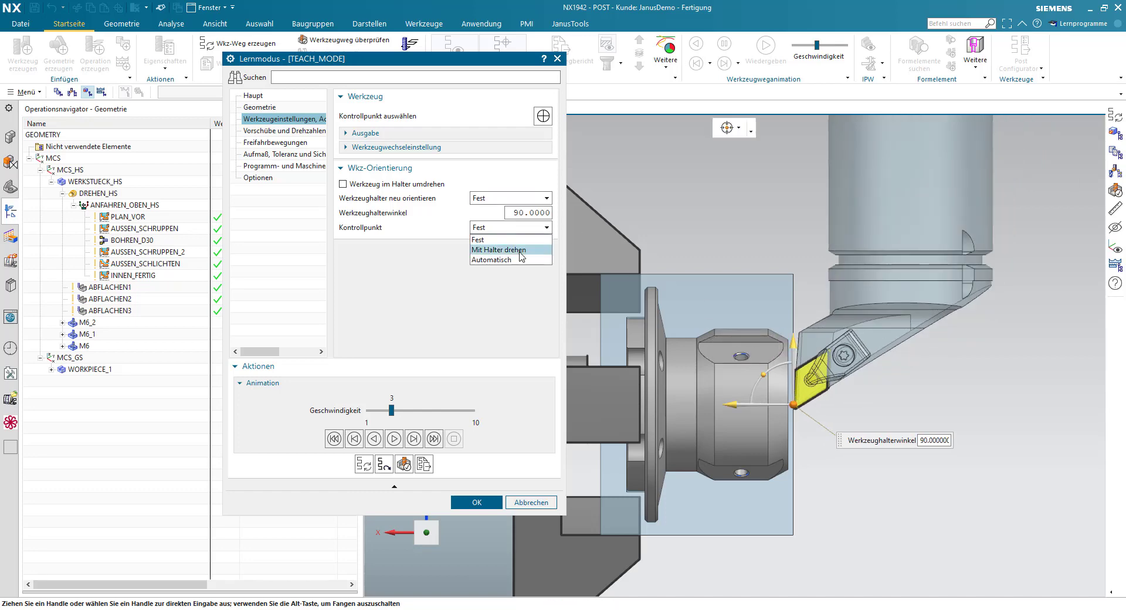
{"action": "left_click", "coordinate": [521, 250]}
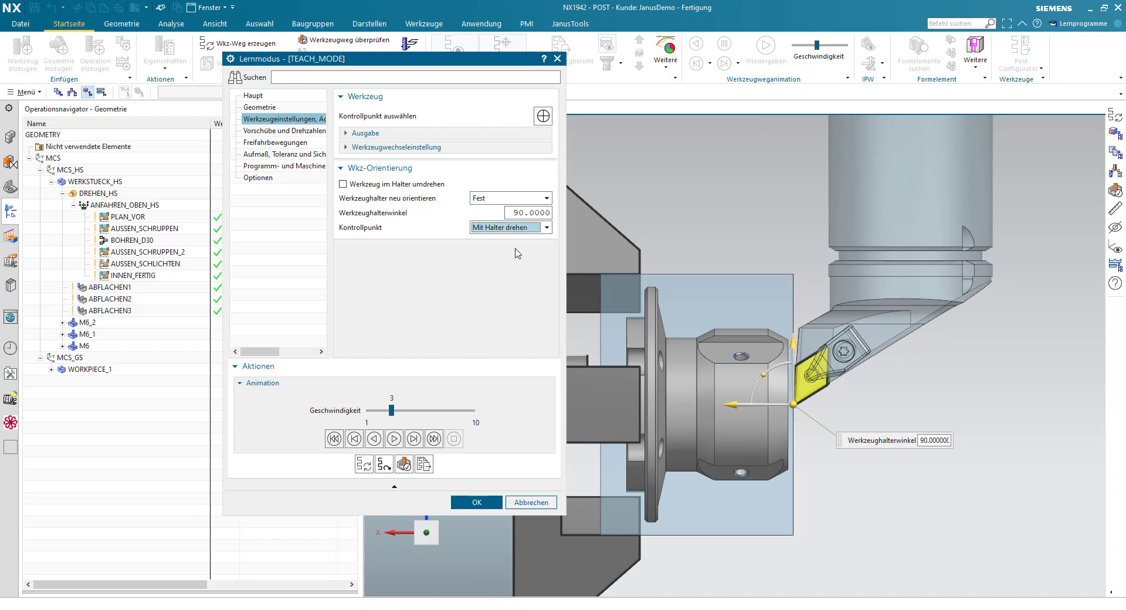
{"action": "left_click", "coordinate": [266, 97]}
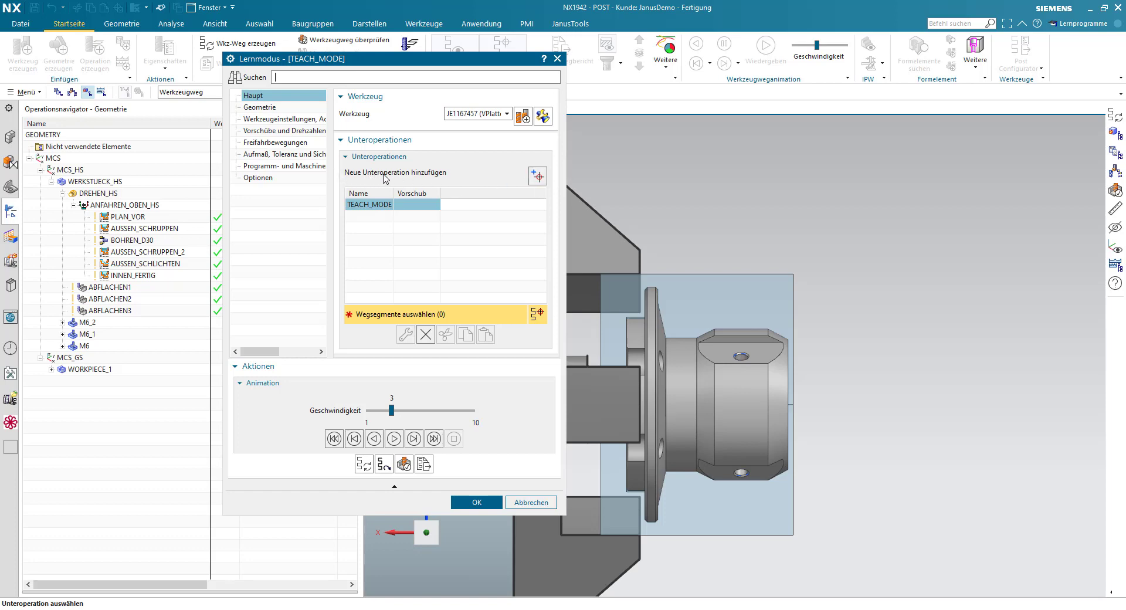
Add approach-settings and retract-settings sub-operations to TEACH_MODE, then list the move types again
{"action": "left_click", "coordinate": [529, 179]}
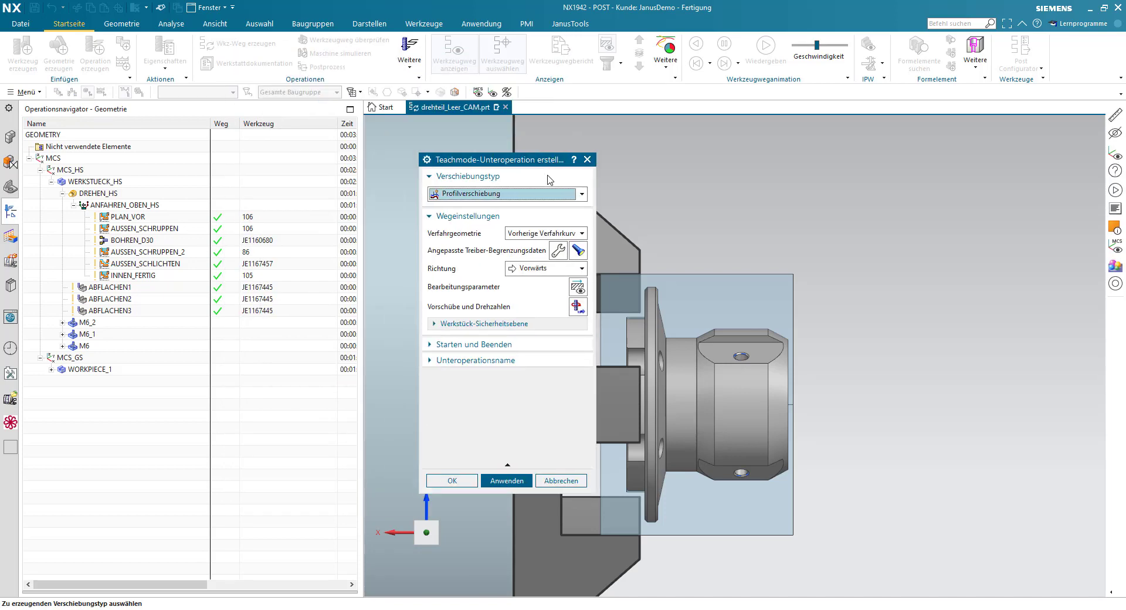
{"action": "left_click", "coordinate": [547, 201]}
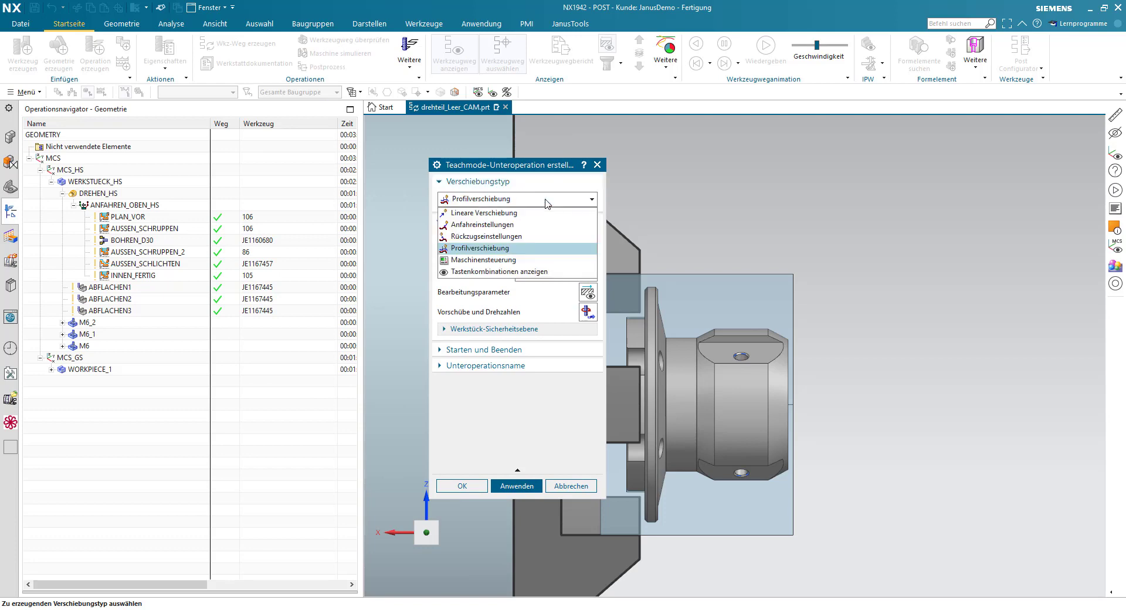
{"action": "left_click", "coordinate": [512, 227]}
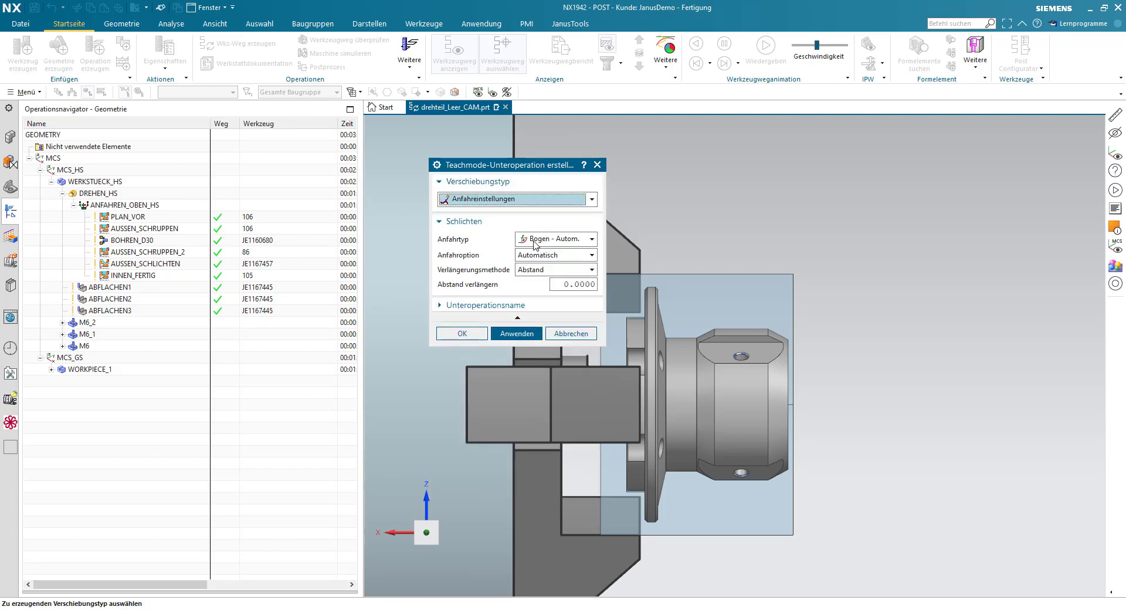
{"action": "left_click", "coordinate": [528, 335]}
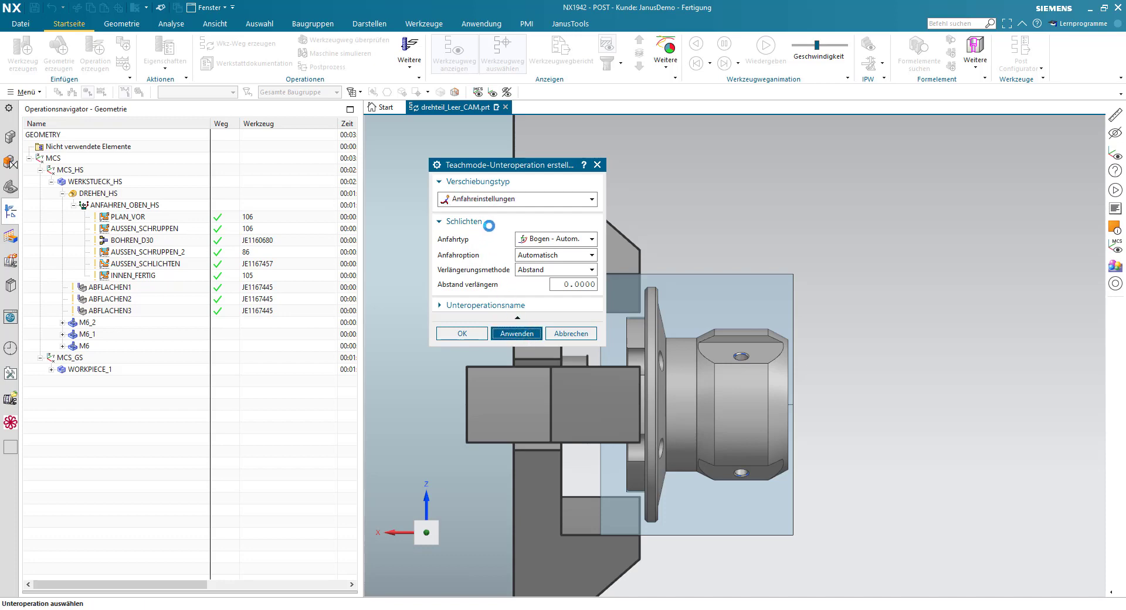
{"action": "left_click", "coordinate": [508, 201]}
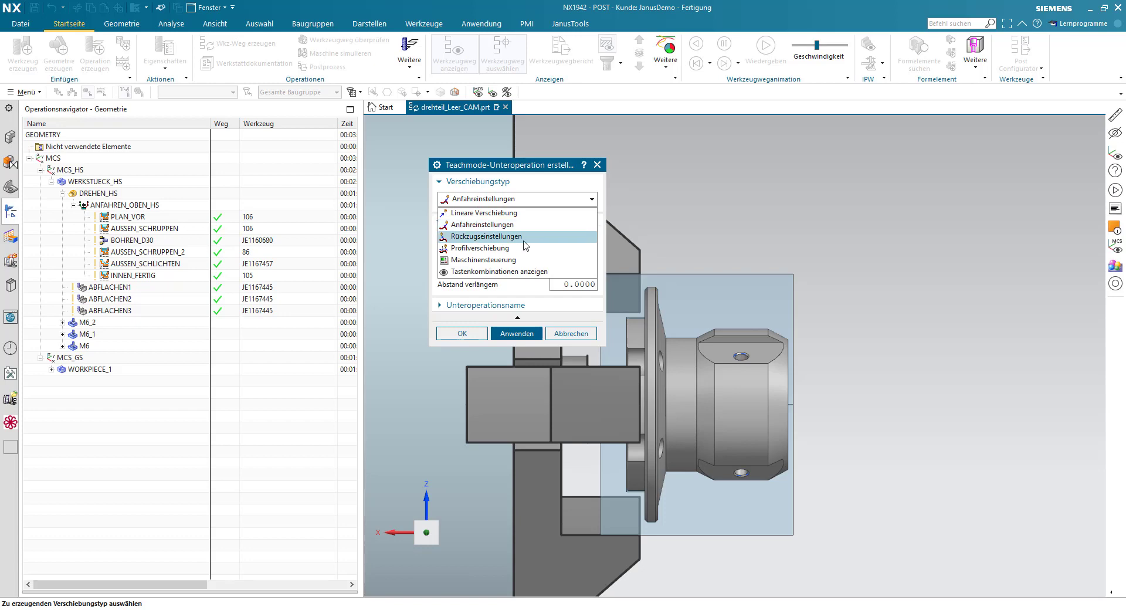
{"action": "left_click", "coordinate": [525, 340]}
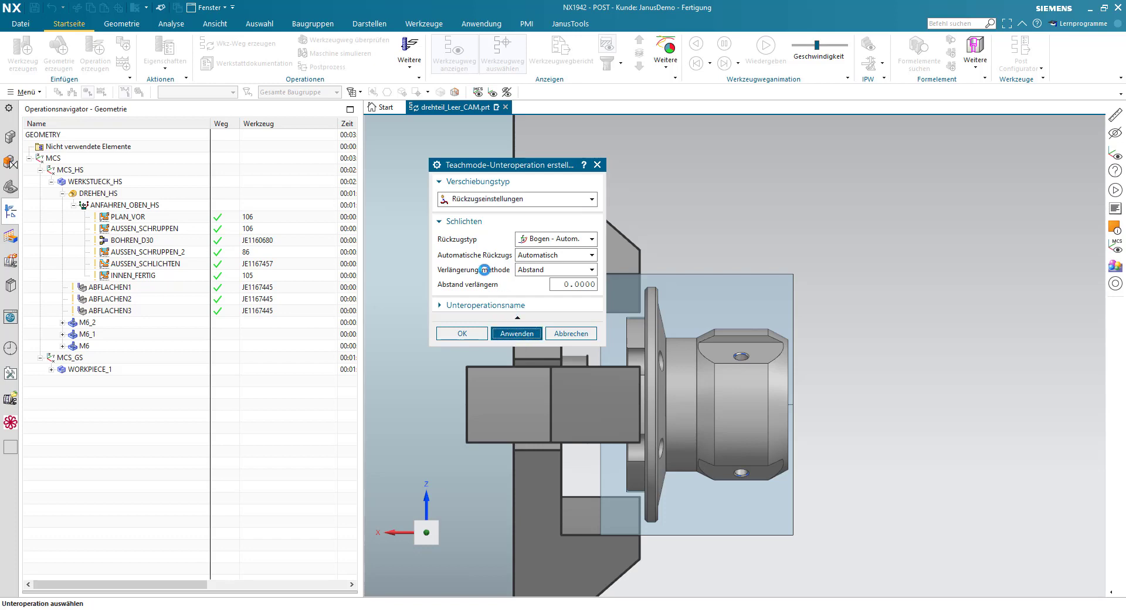
{"action": "left_click", "coordinate": [501, 202]}
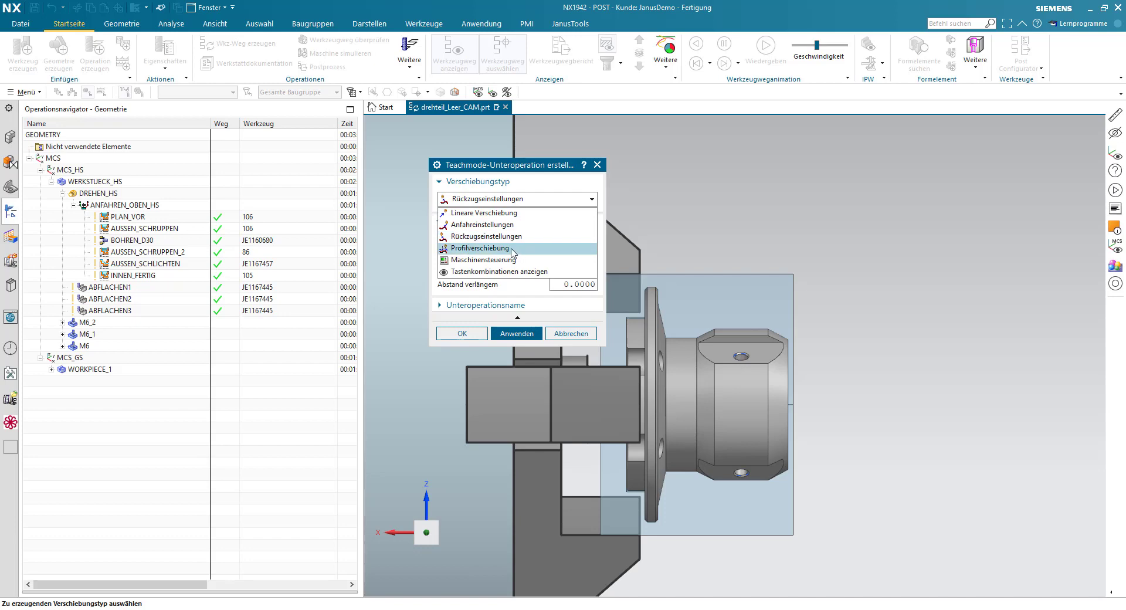
Set the move type to Profilverschiebung with Neue Verfahrkurve as path geometry
{"action": "left_click", "coordinate": [512, 249]}
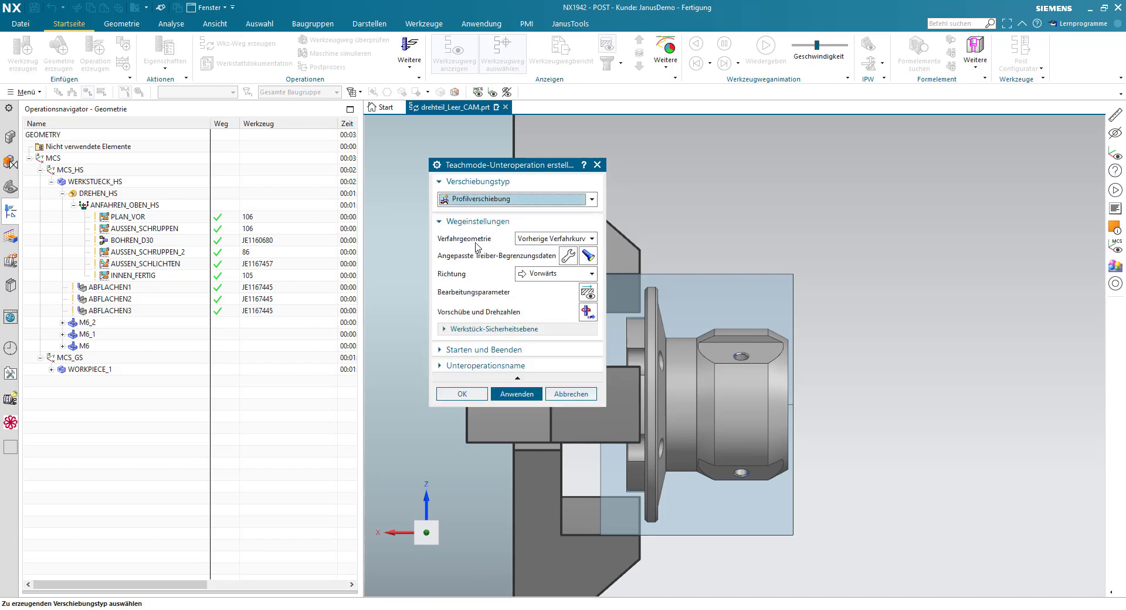
{"action": "left_click", "coordinate": [537, 240]}
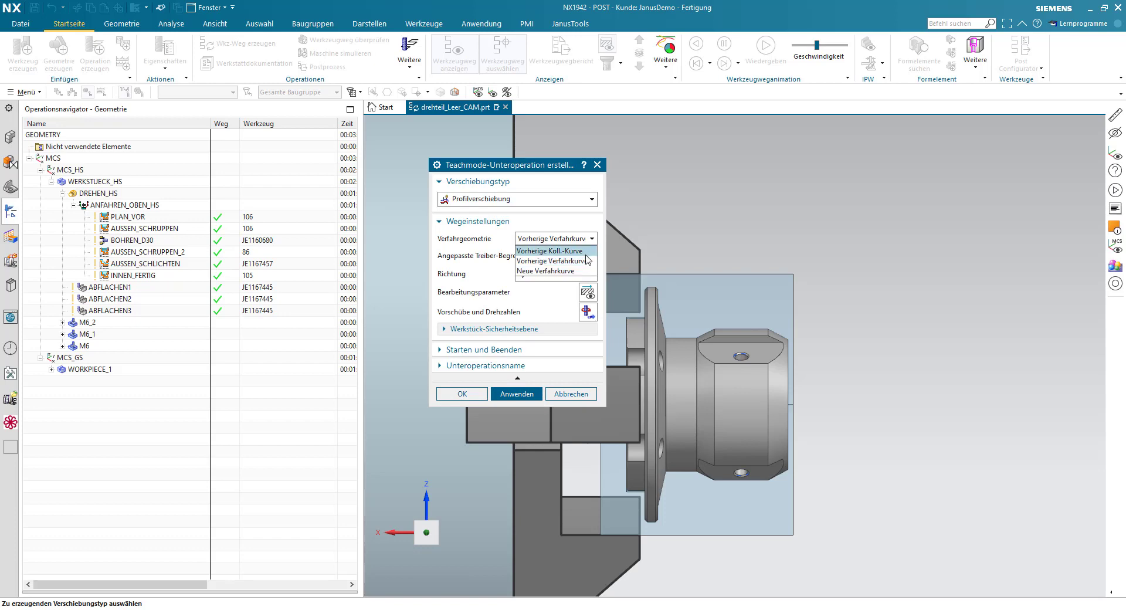
{"action": "left_click", "coordinate": [562, 272]}
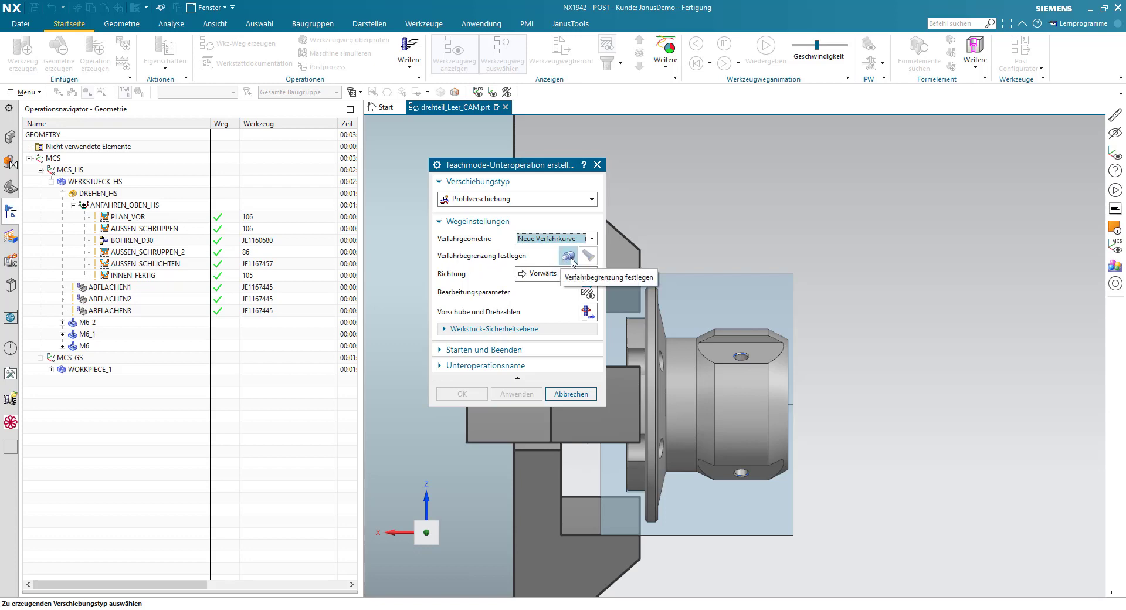
{"action": "left_click", "coordinate": [572, 261]}
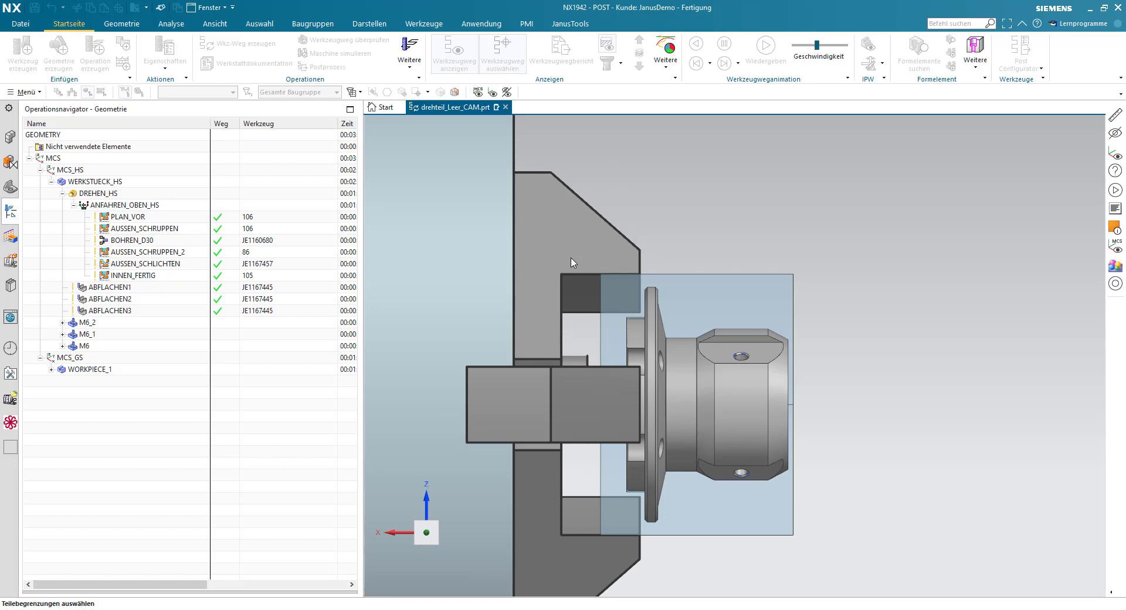
Show layer 70 and bound the path by the slanted, top and short slanted edges
{"action": "key", "text": "ctrl+l"}
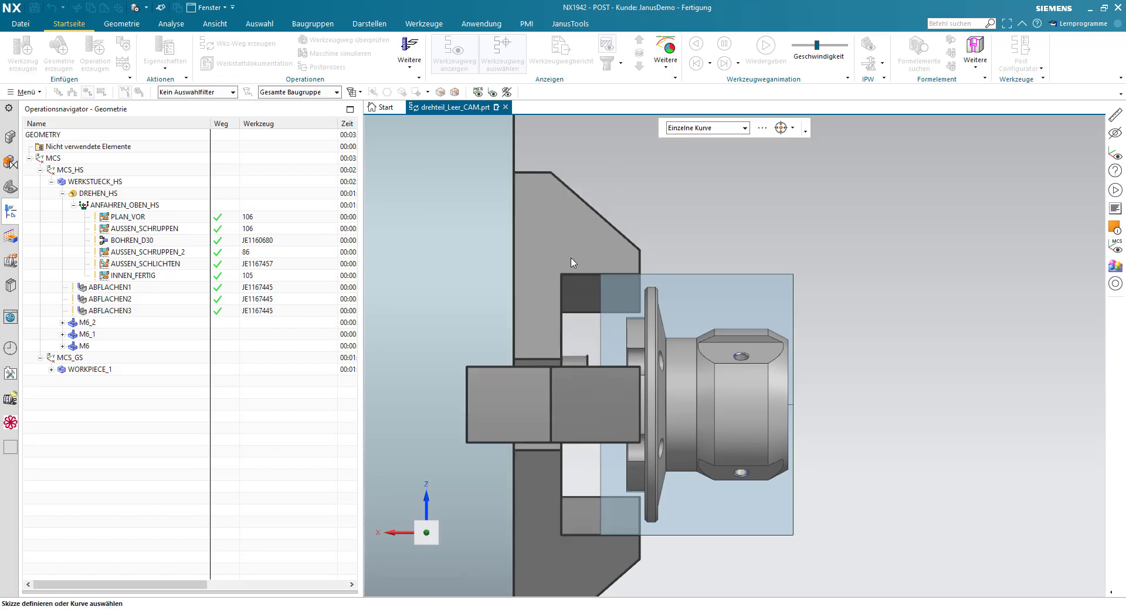
{"action": "left_click", "coordinate": [455, 357]}
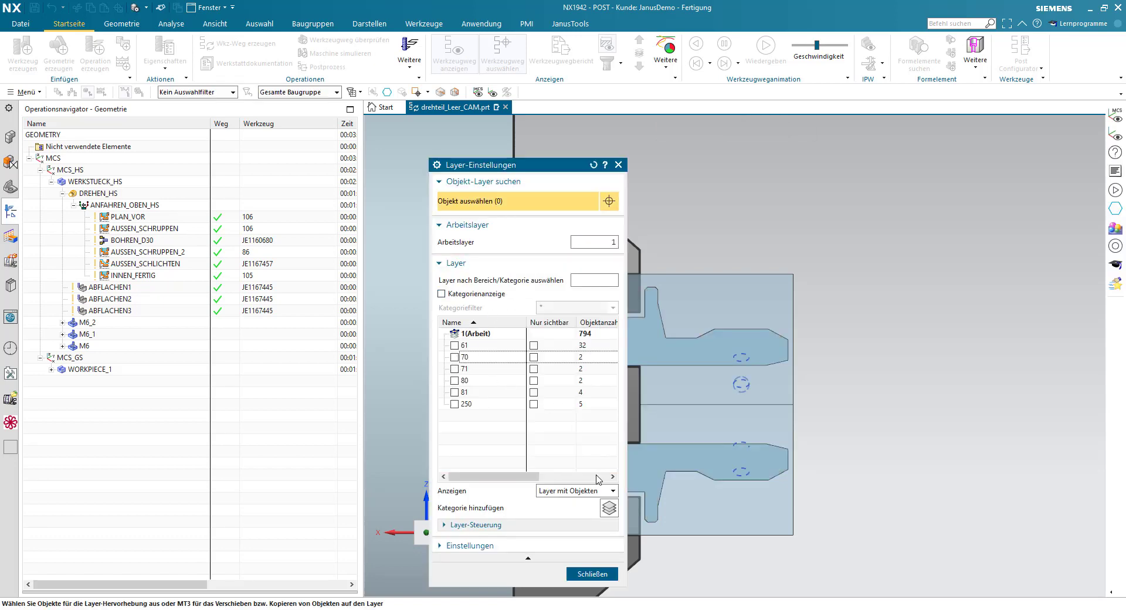
{"action": "left_click", "coordinate": [584, 575]}
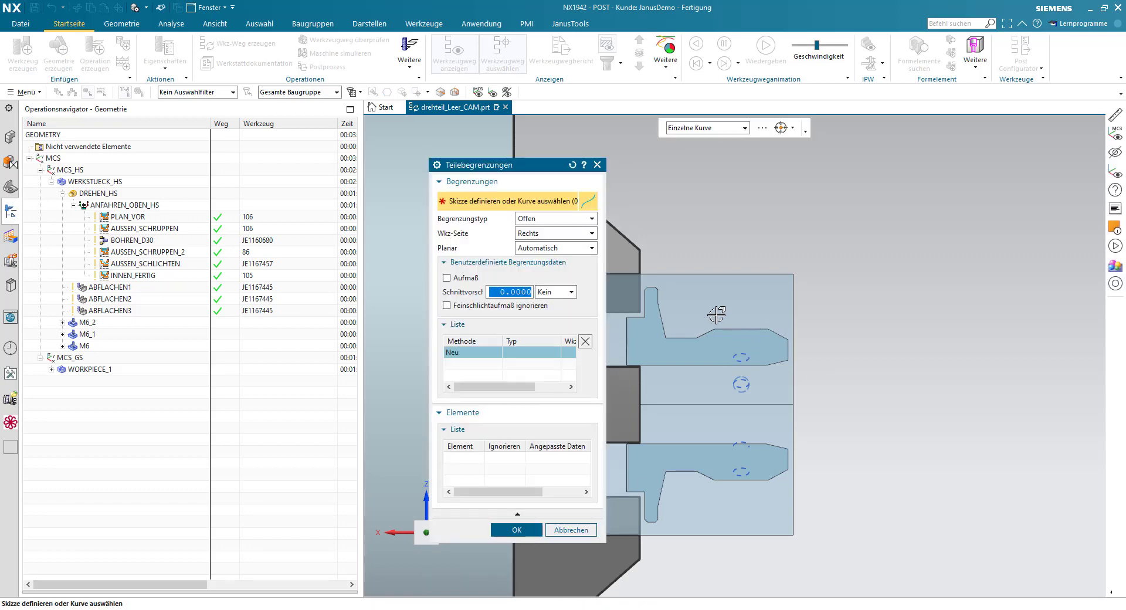
{"action": "scroll", "coordinate": [717, 315], "scroll_direction": "up", "scroll_amount": 2}
{"action": "scroll", "coordinate": [717, 315], "scroll_direction": "up", "scroll_amount": 2}
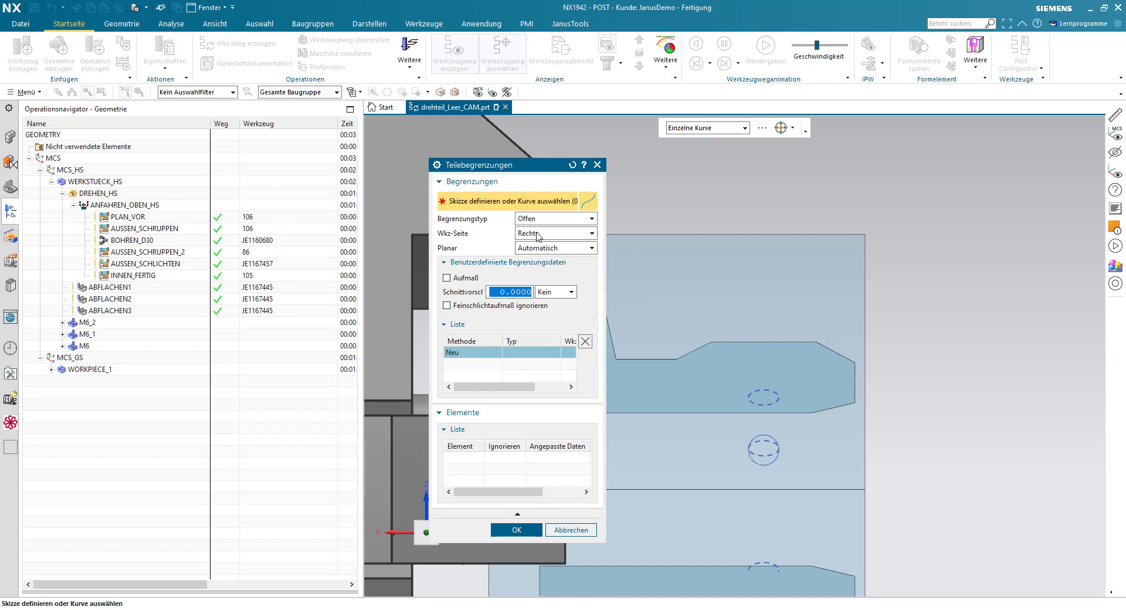
{"action": "left_click", "coordinate": [827, 348]}
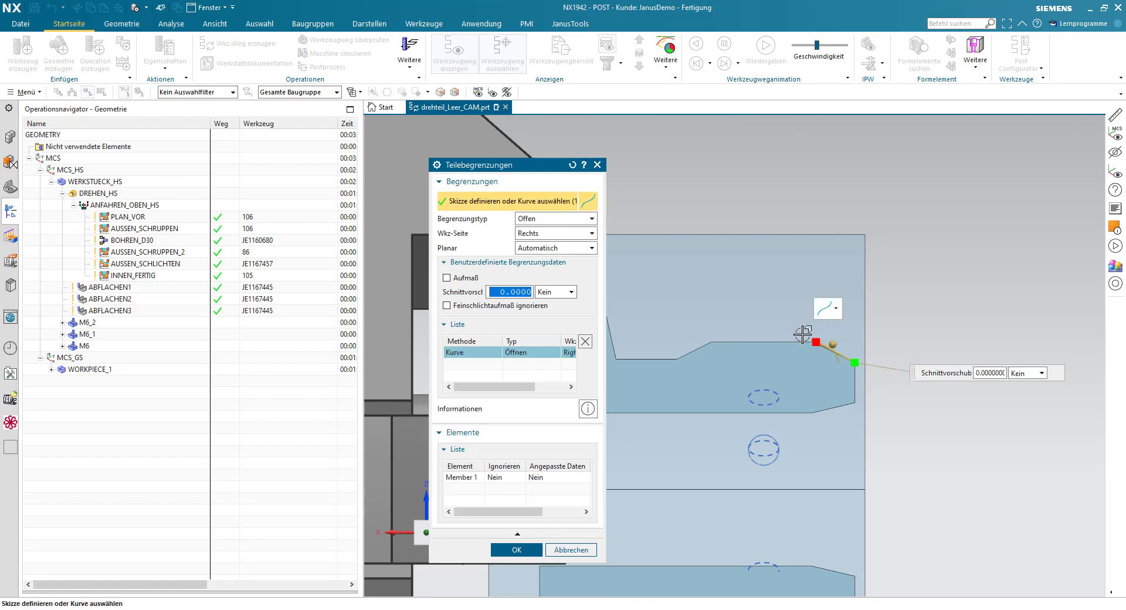
{"action": "left_click", "coordinate": [792, 342]}
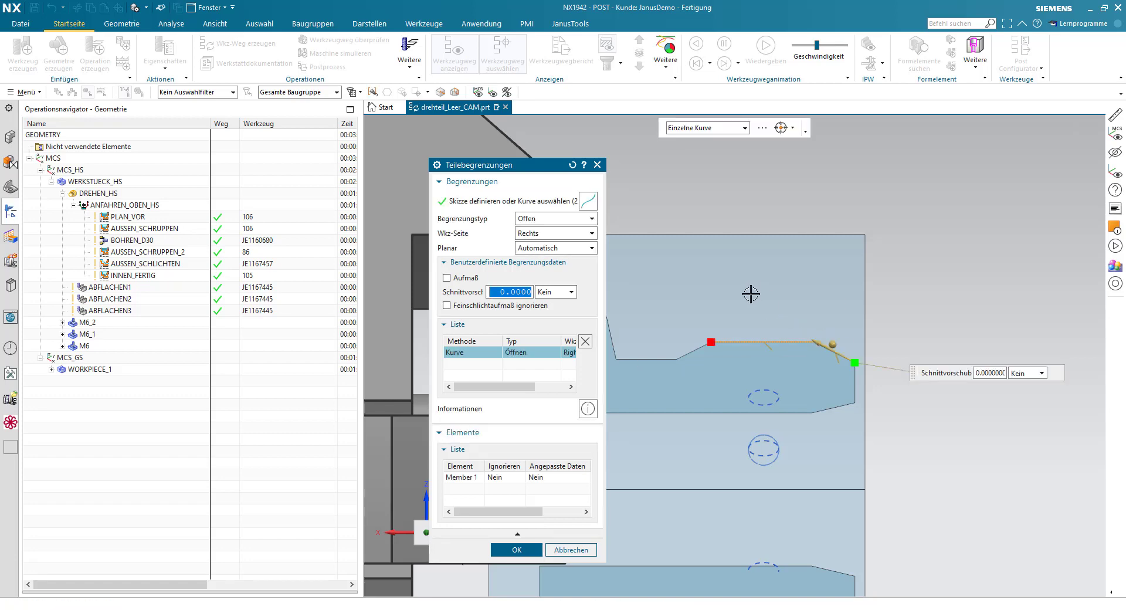
{"action": "left_click", "coordinate": [698, 349]}
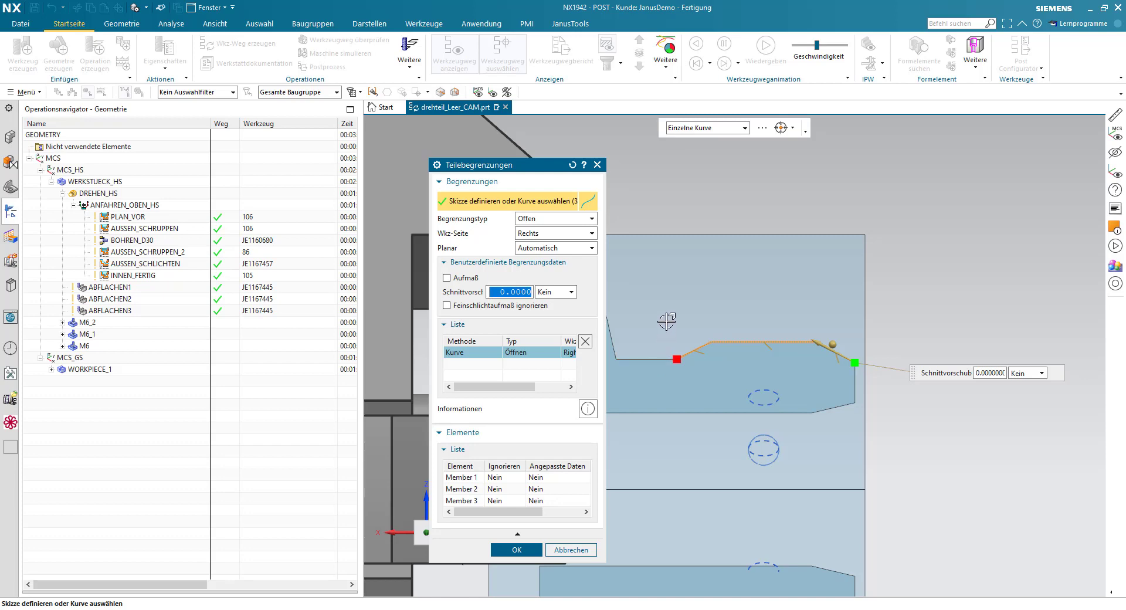
{"action": "scroll", "coordinate": [718, 317], "scroll_direction": "down", "scroll_amount": 1}
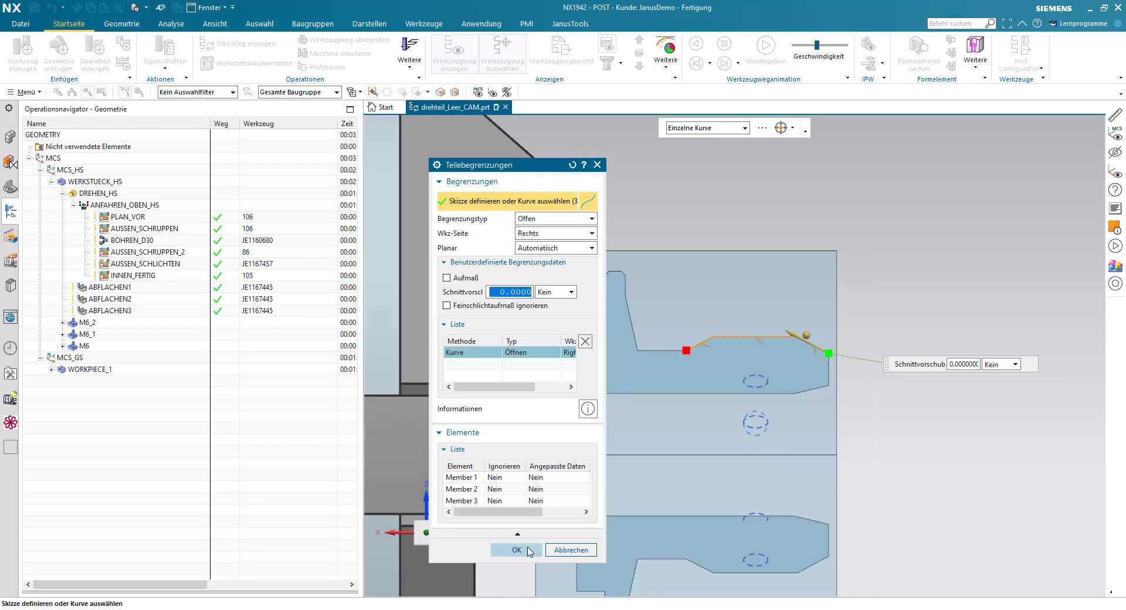
{"action": "left_click", "coordinate": [530, 550]}
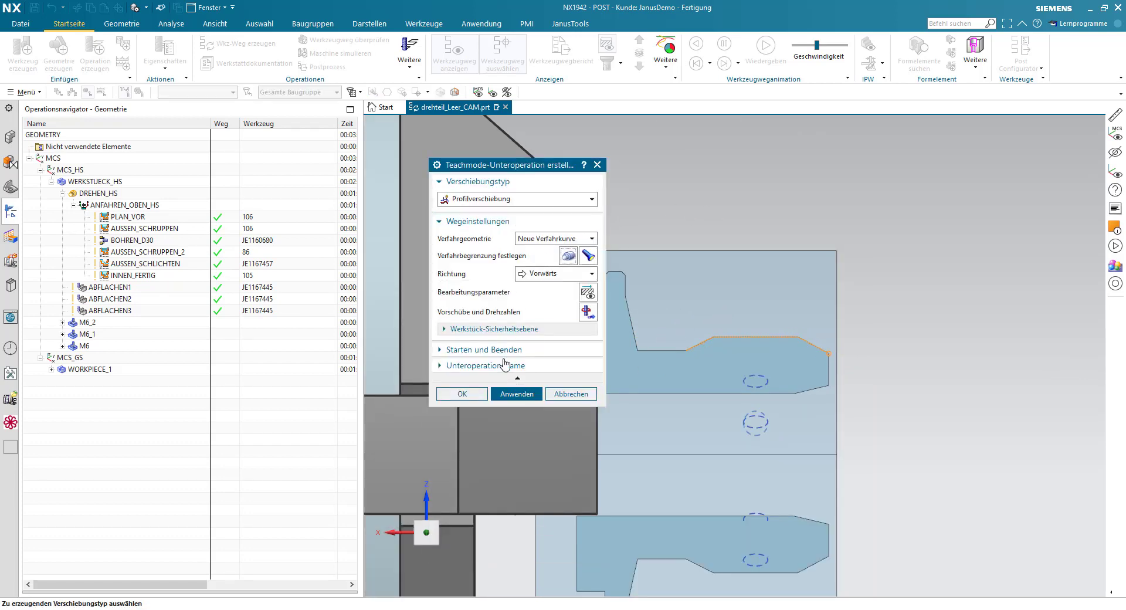
Add Profile_Move to TEACH_MODE and move the panel off the part and toolpath
{"action": "left_click", "coordinate": [462, 394]}
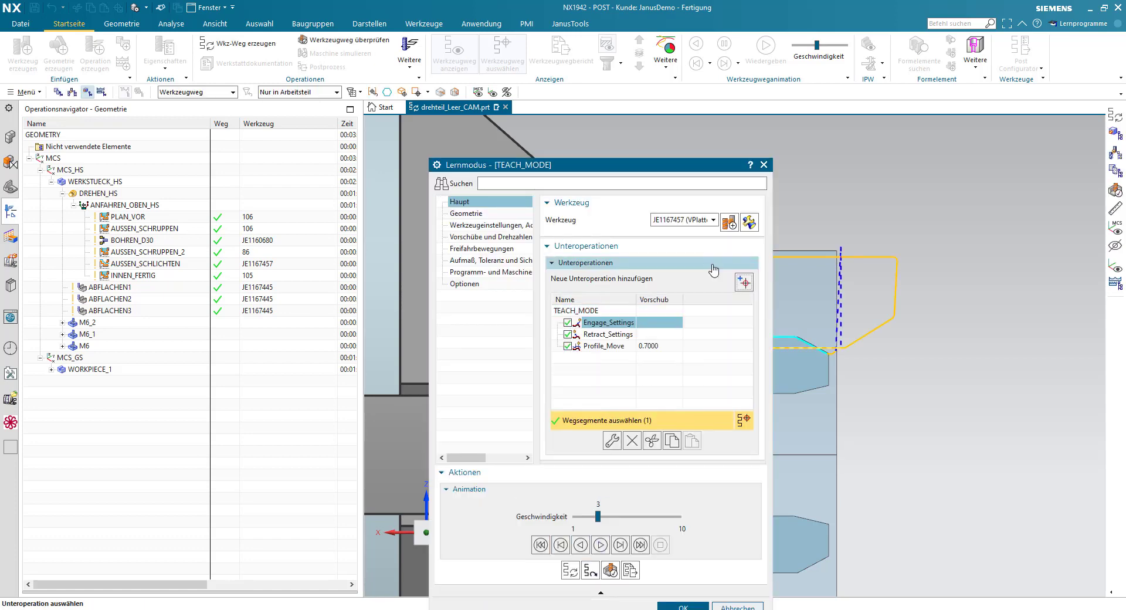
{"action": "left_click_drag", "start_coordinate": [680, 167], "coordinate": [434, 125]}
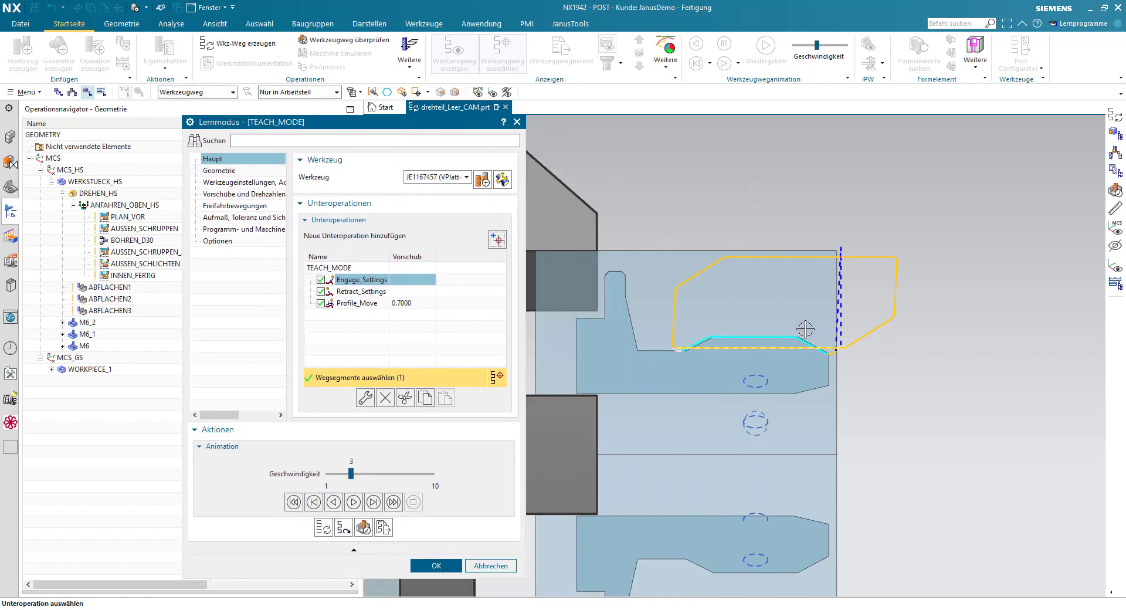
{"action": "scroll", "coordinate": [806, 329], "scroll_direction": "up", "scroll_amount": 3}
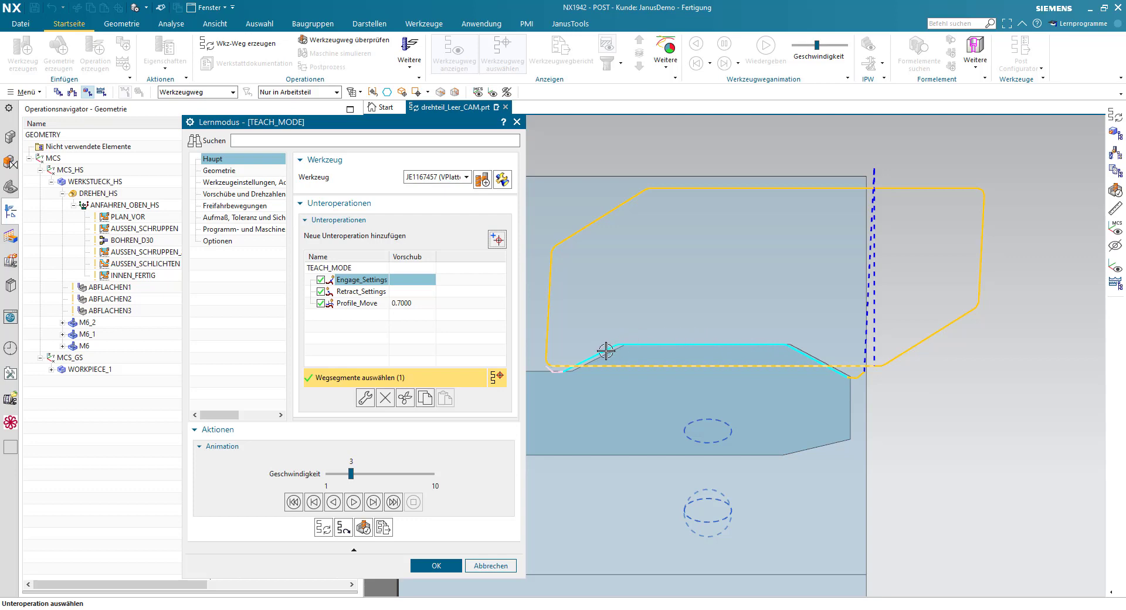
{"action": "scroll", "coordinate": [806, 370], "scroll_direction": "down", "scroll_amount": 2}
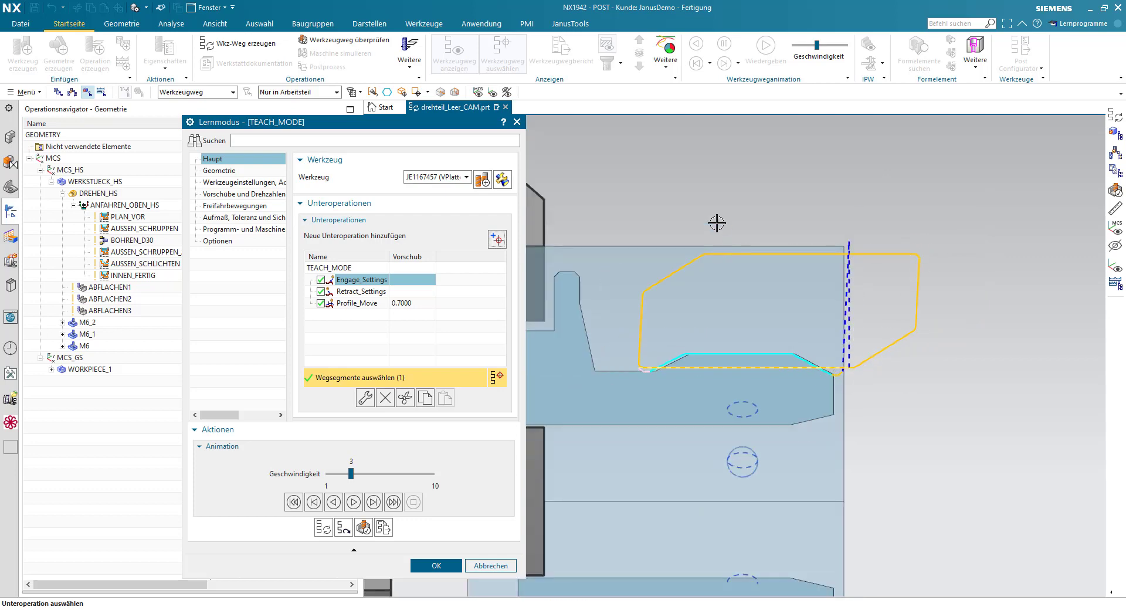
Make layer 70 visible to show the solid part, then play back the tool motion
{"action": "key", "text": "Escape"}
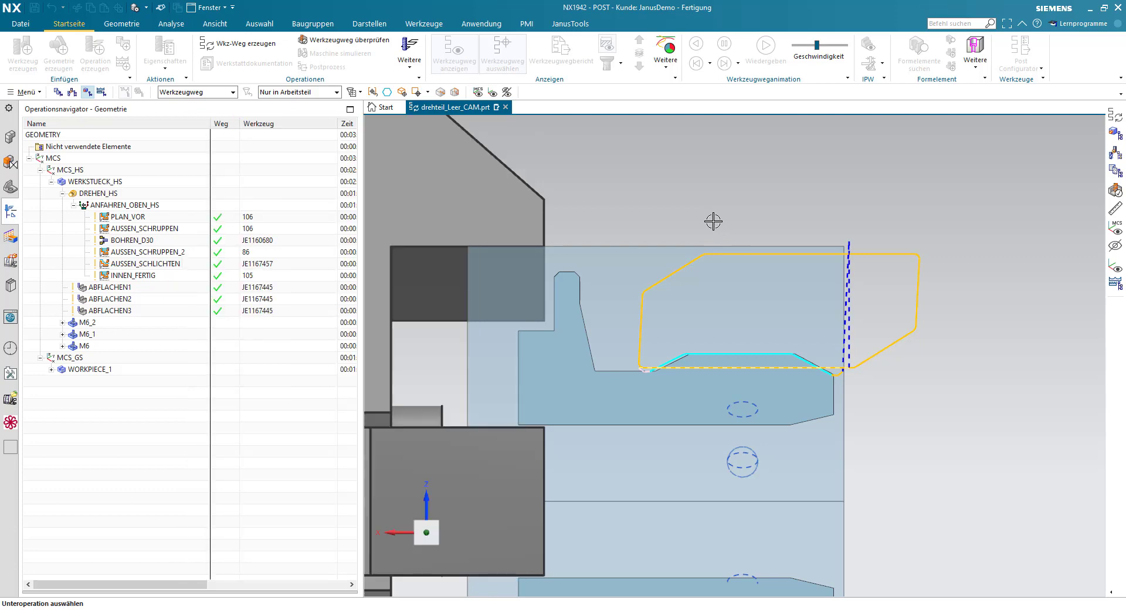
{"action": "key", "text": "ctrl+l"}
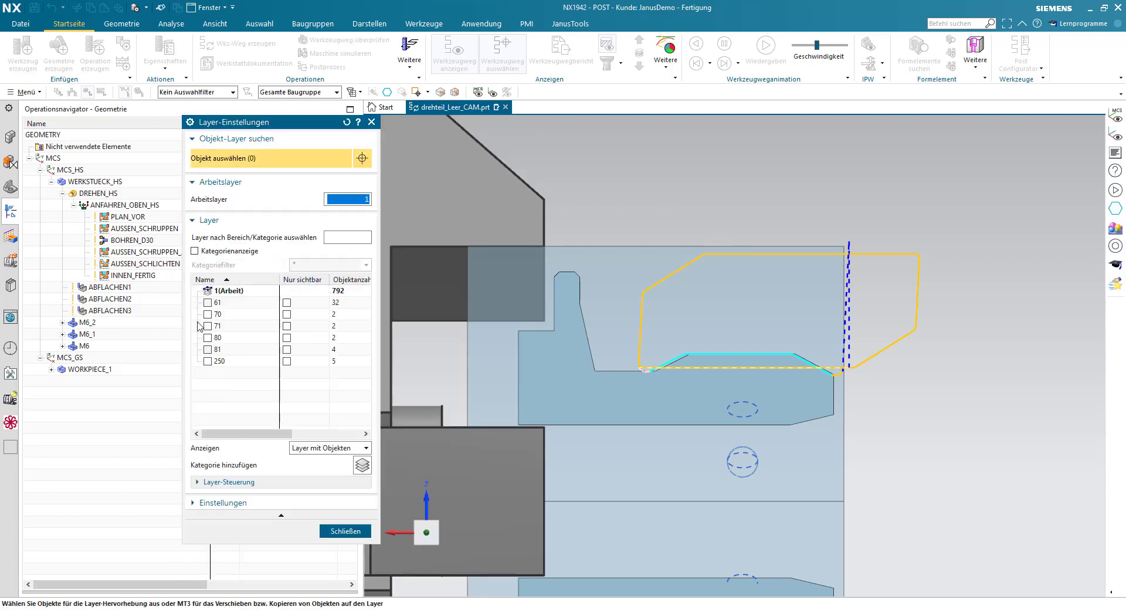
{"action": "left_click", "coordinate": [207, 315]}
{"action": "left_click", "coordinate": [346, 531]}
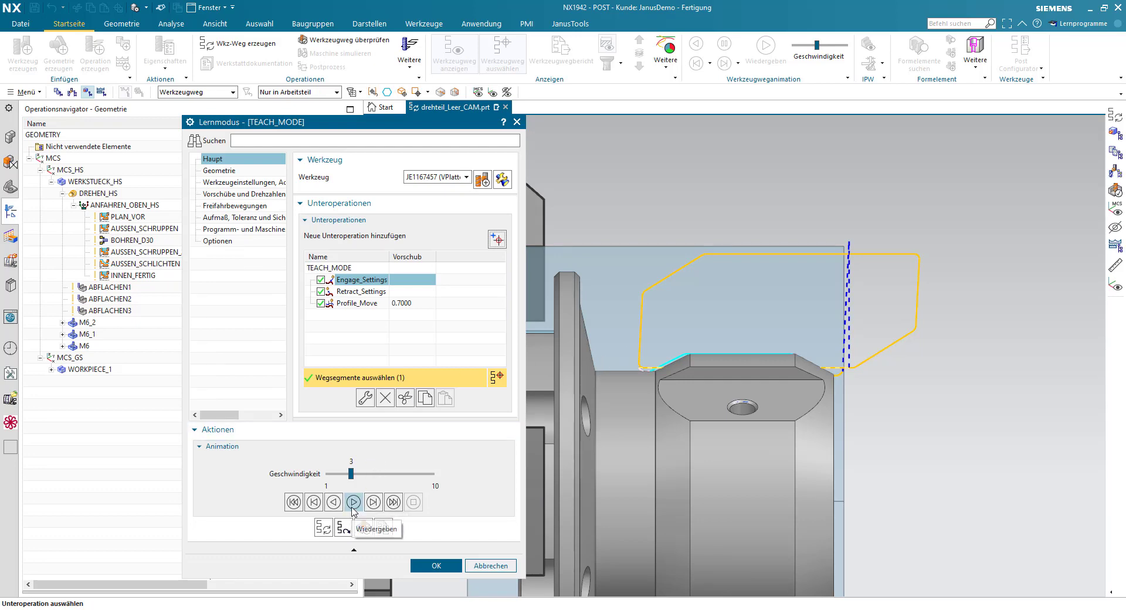
{"action": "left_click", "coordinate": [353, 503]}
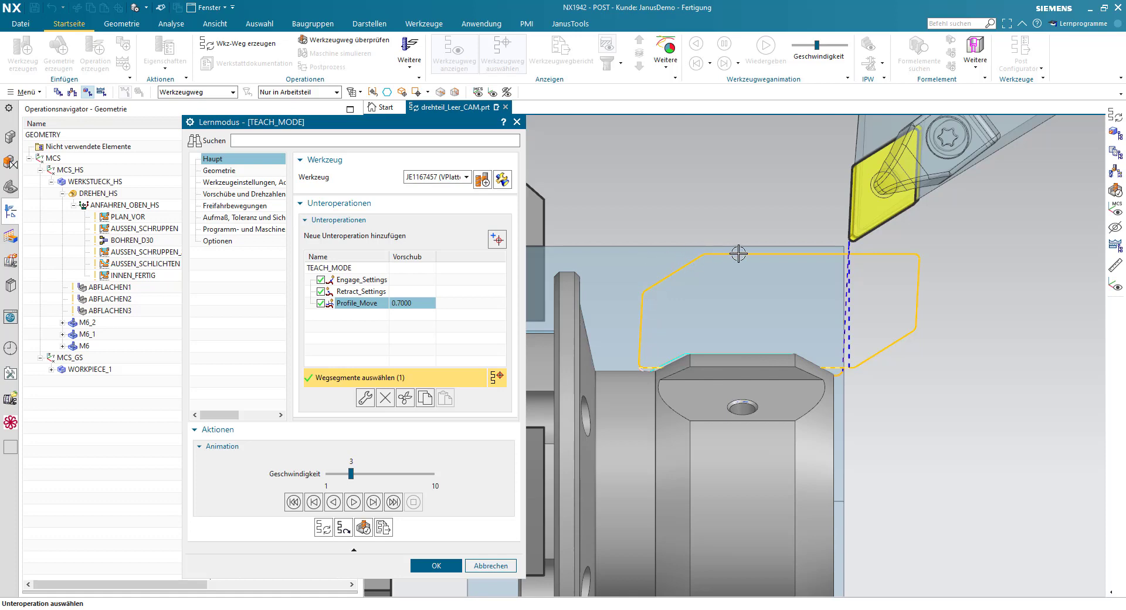
Set the TEACH_MODE retract non-cutting move to Radial -> Axial and generate the toolpath
{"action": "left_click", "coordinate": [241, 207]}
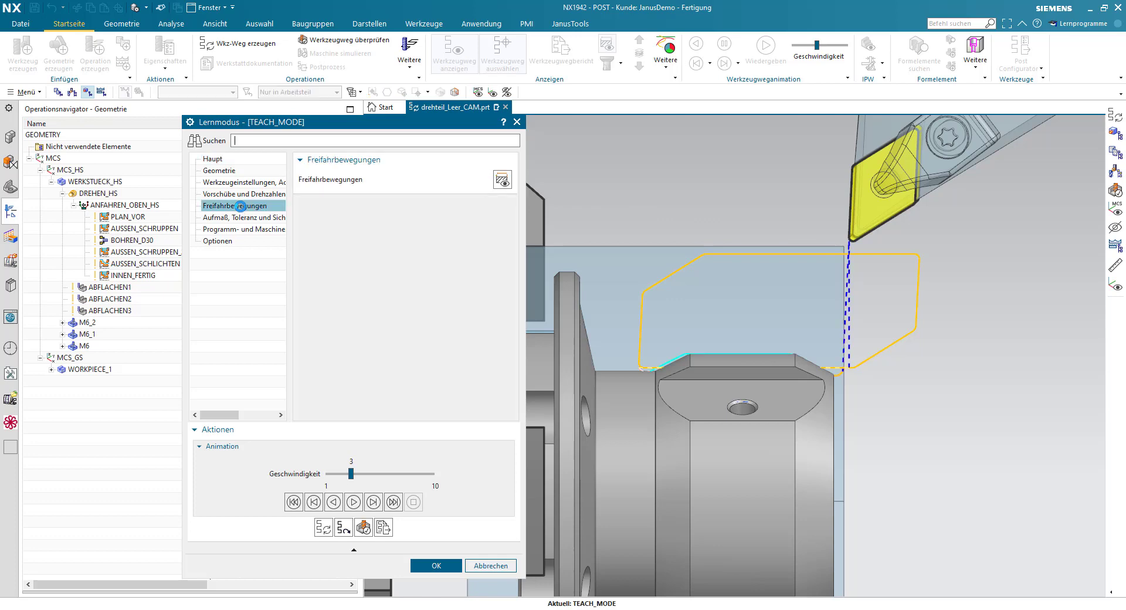
{"action": "left_click", "coordinate": [500, 181]}
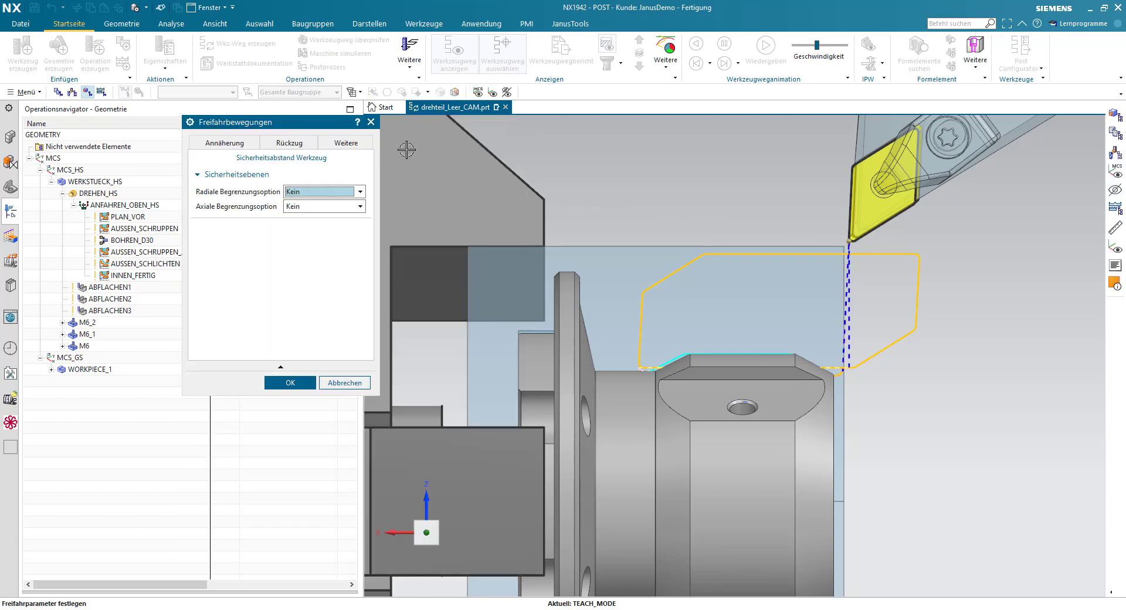
{"action": "left_click", "coordinate": [286, 145]}
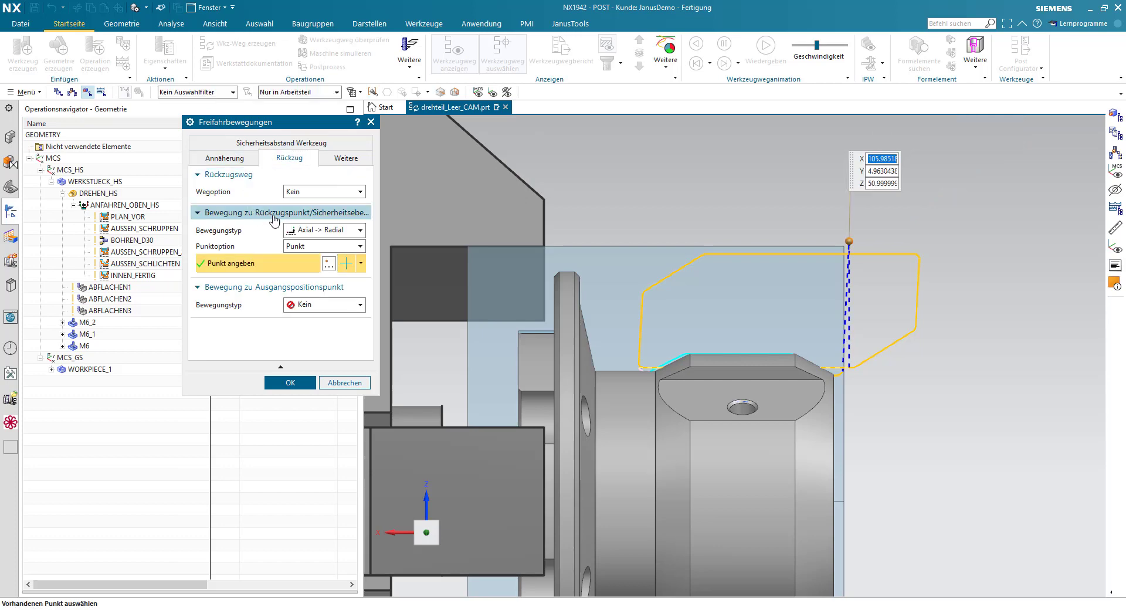
{"action": "left_click", "coordinate": [344, 233]}
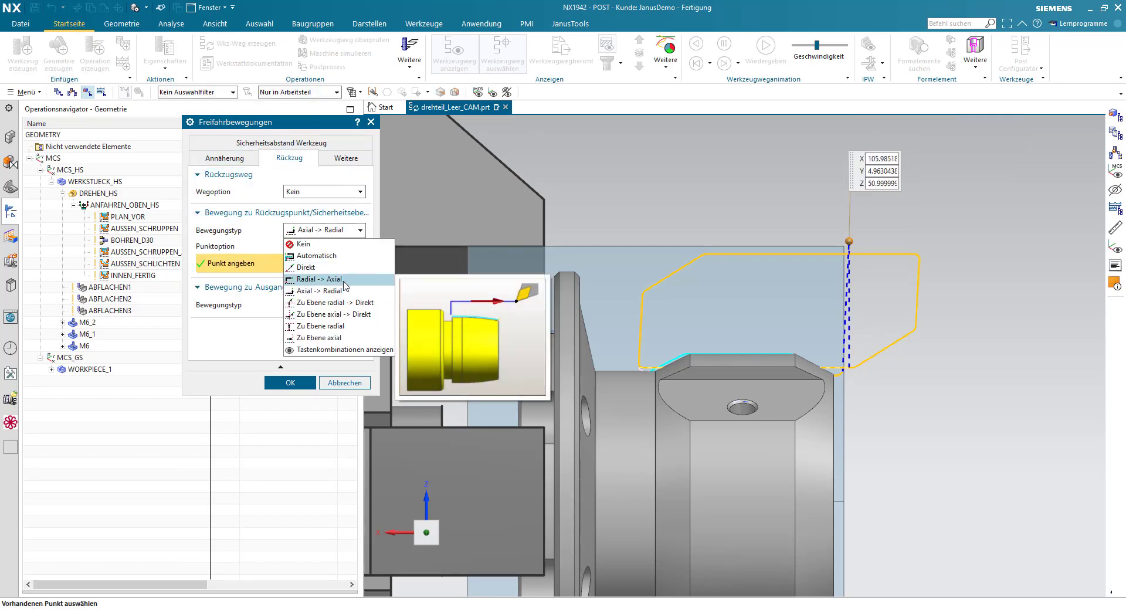
{"action": "left_click", "coordinate": [345, 280]}
{"action": "left_click", "coordinate": [302, 383]}
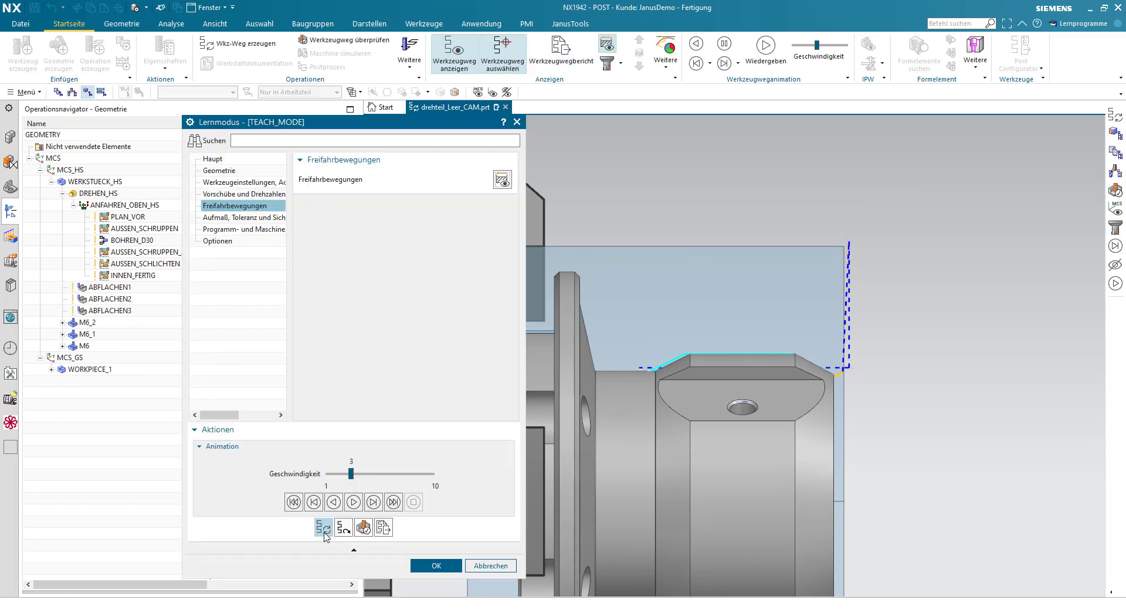
{"action": "left_click", "coordinate": [323, 528]}
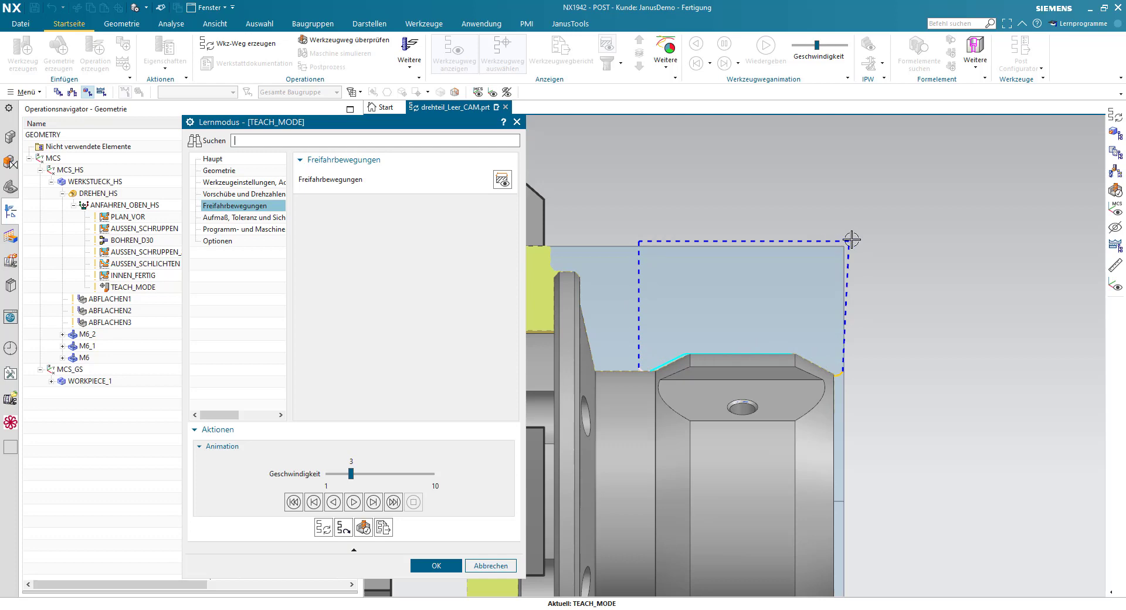
Accept the TEACH_MODE operation and widen the operation list to show more columns
{"action": "left_click", "coordinate": [444, 565]}
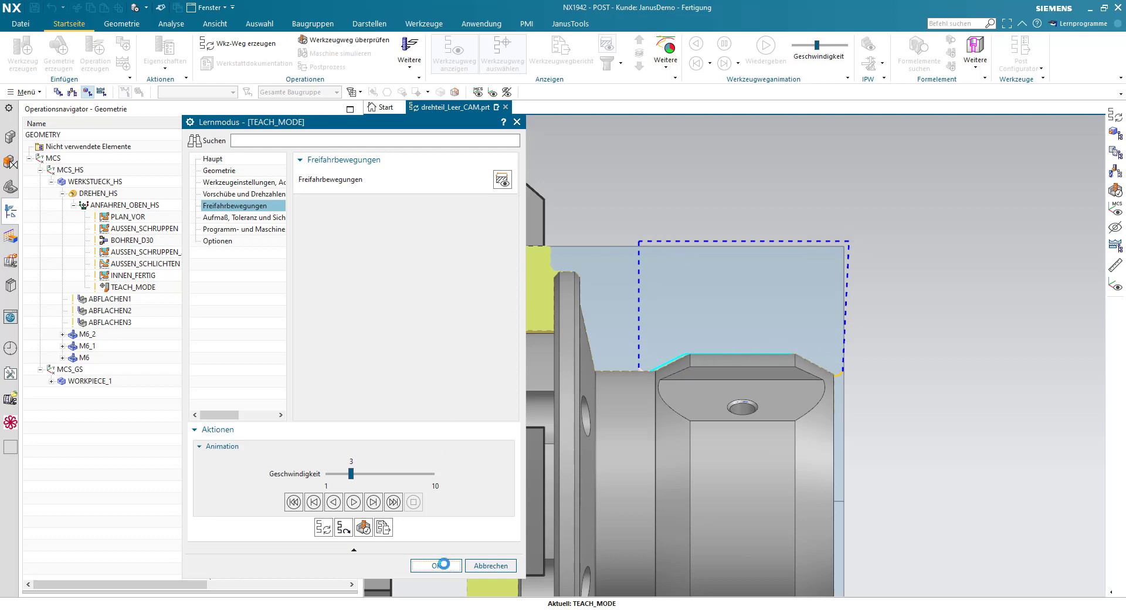
{"action": "key", "text": "Escape"}
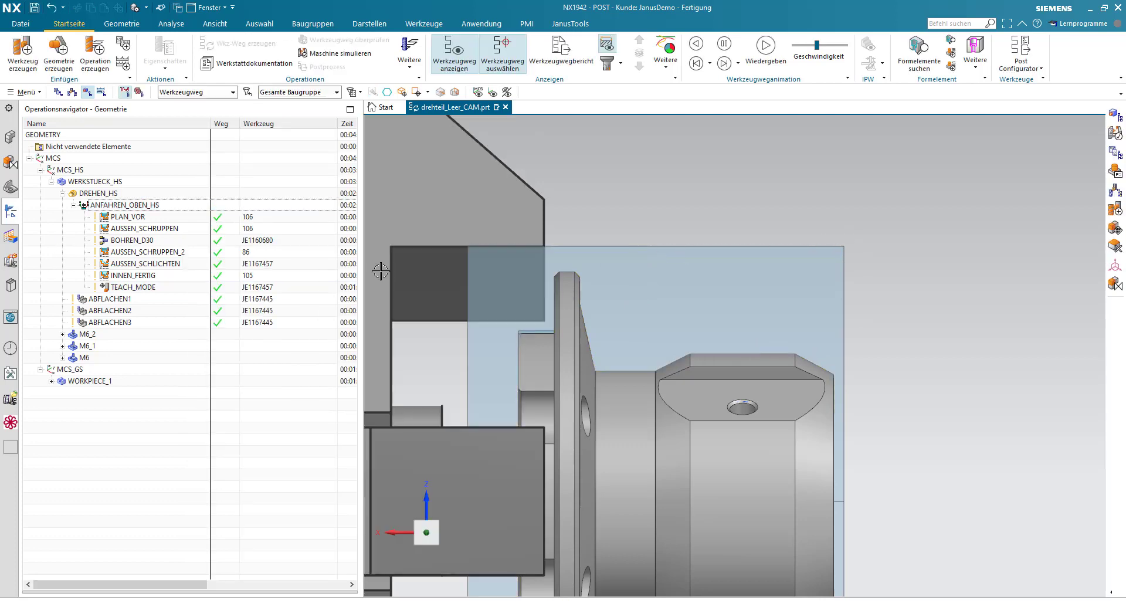
{"action": "left_click_drag", "start_coordinate": [361, 279], "coordinate": [545, 275]}
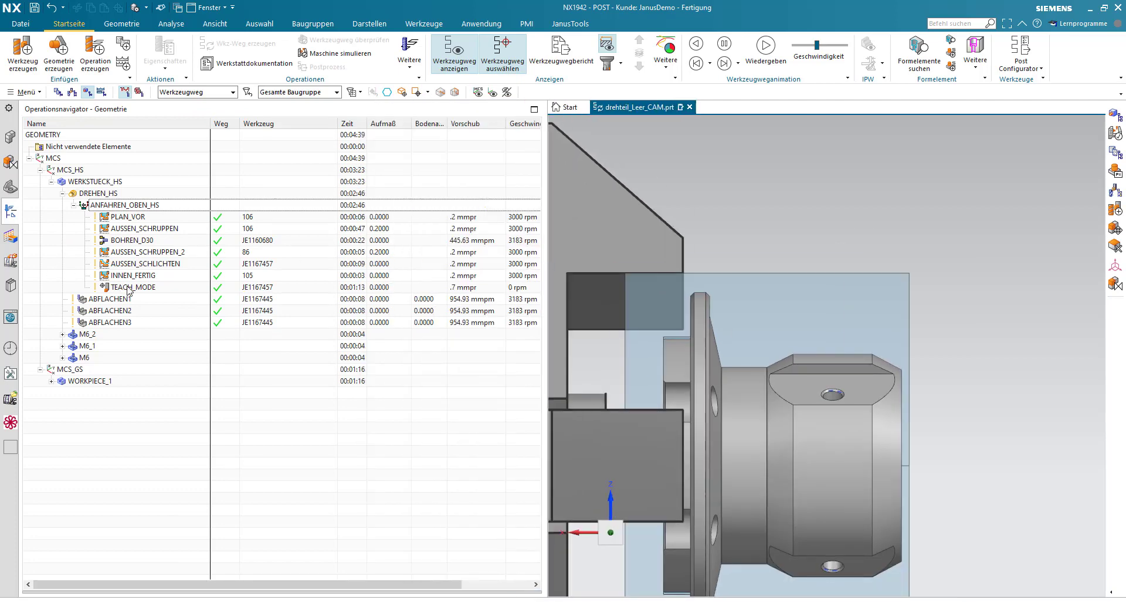
Apply the 0.2 mmpr feed and 3000 rpm speed to TEACH_MODE together with INNEN_FERTIG
{"action": "left_click", "coordinate": [128, 288]}
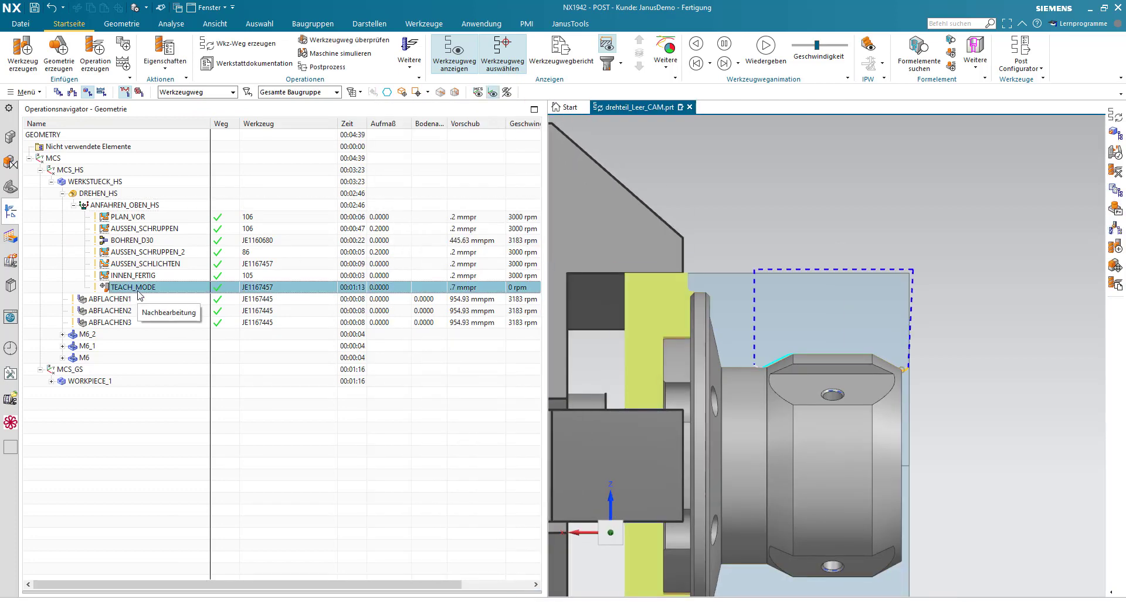
{"action": "left_click", "coordinate": [517, 275], "text": "ctrl"}
{"action": "right_click", "coordinate": [521, 279]}
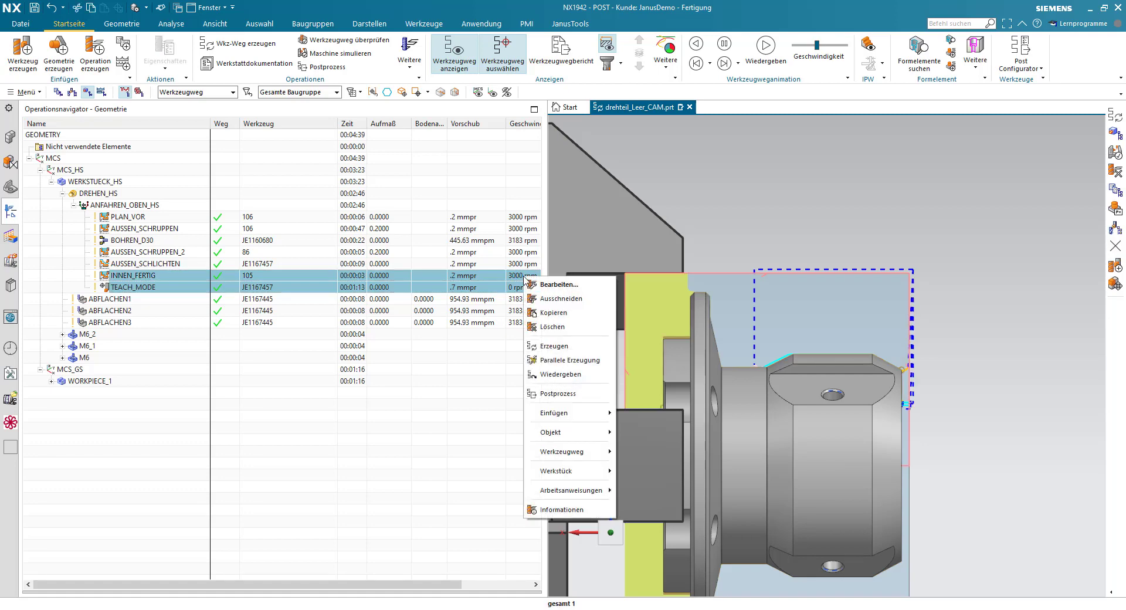
{"action": "mouse_move", "coordinate": [569, 431]}
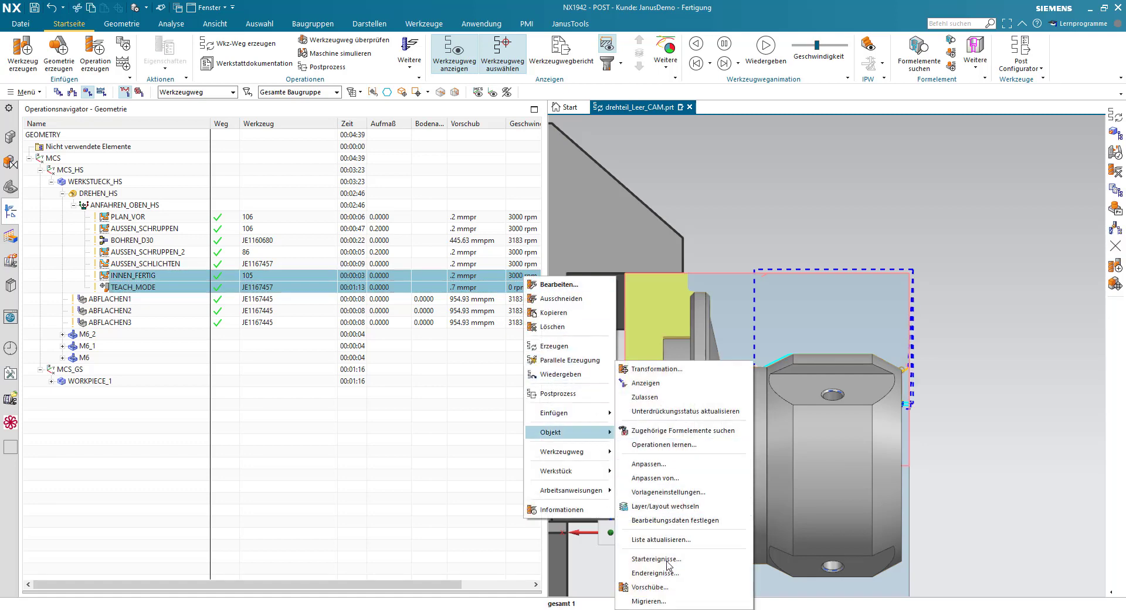
{"action": "left_click", "coordinate": [670, 590]}
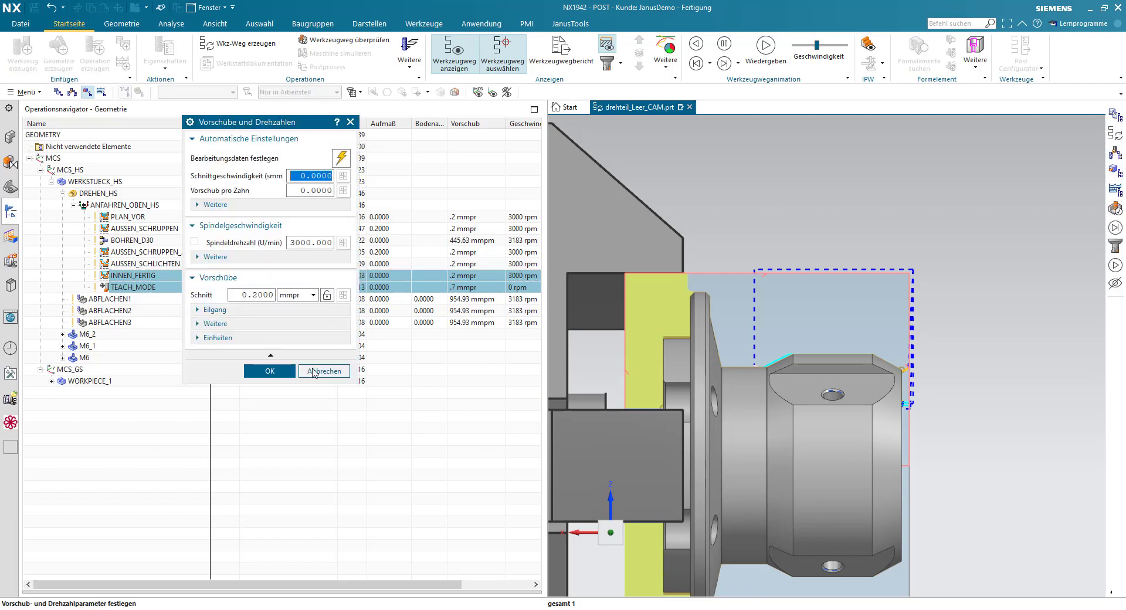
{"action": "left_click", "coordinate": [284, 374]}
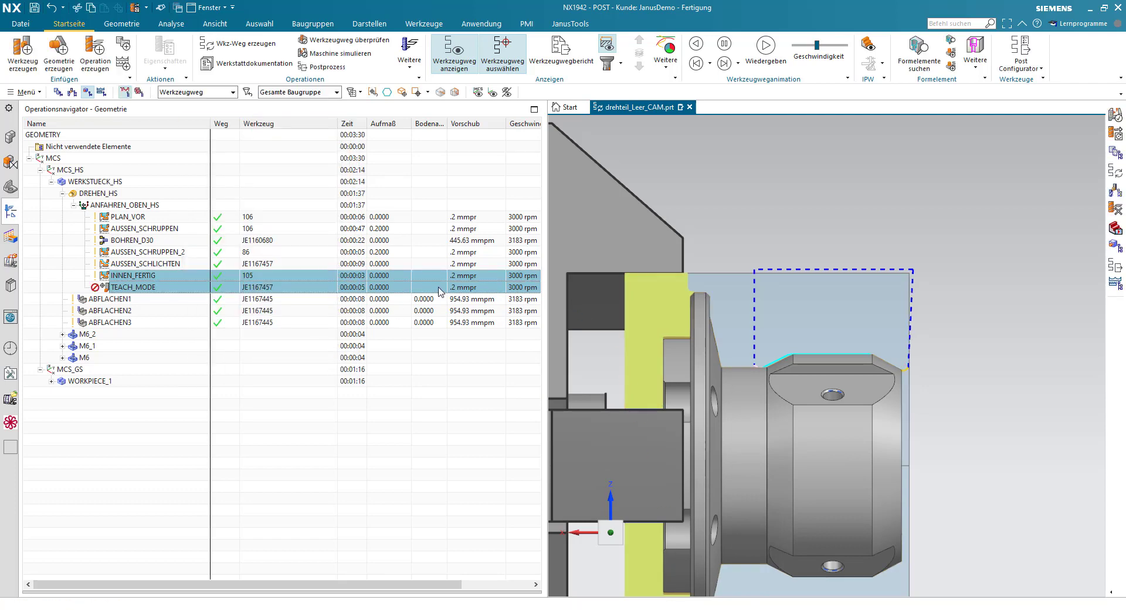
{"action": "left_click", "coordinate": [439, 288]}
Switch the Operation Navigator to Program Order view and check the BOHREN group
{"action": "right_click", "coordinate": [144, 292]}
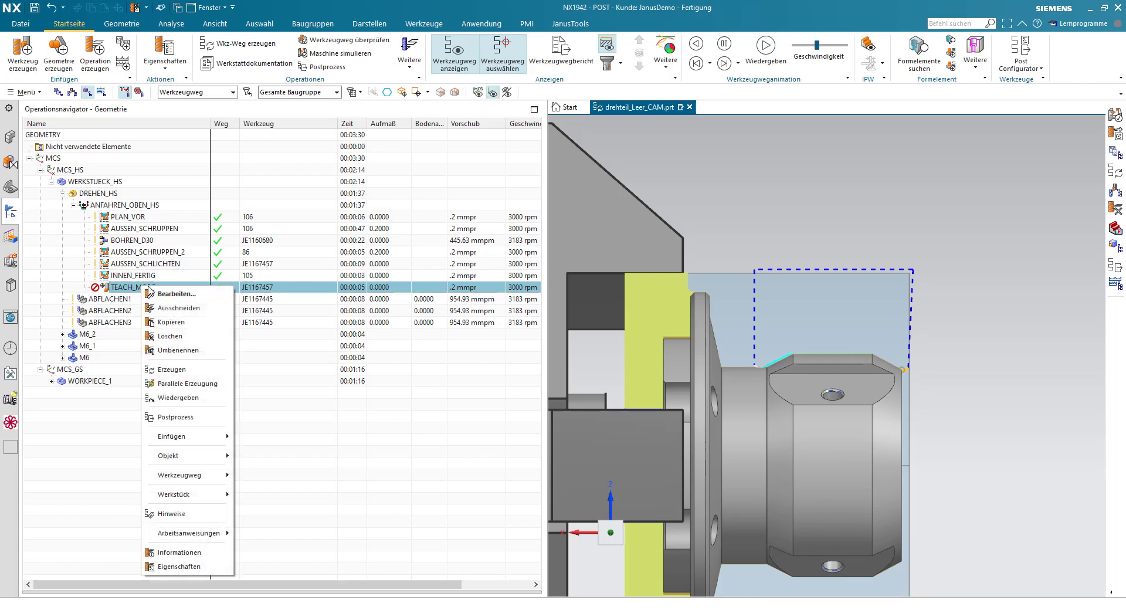
{"action": "left_click", "coordinate": [187, 369]}
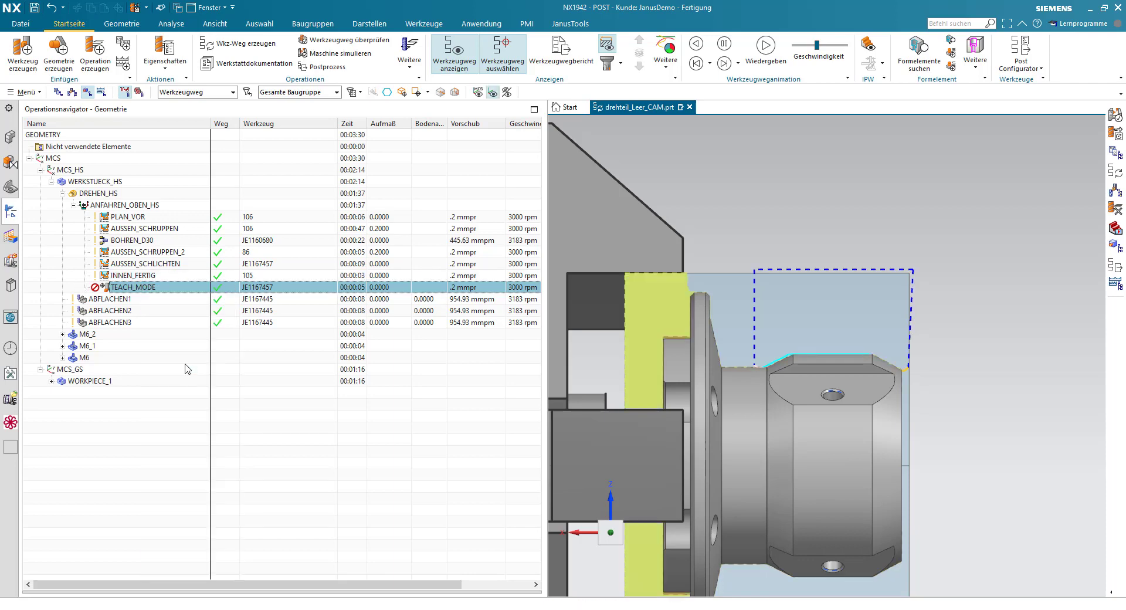
{"action": "left_click", "coordinate": [58, 92]}
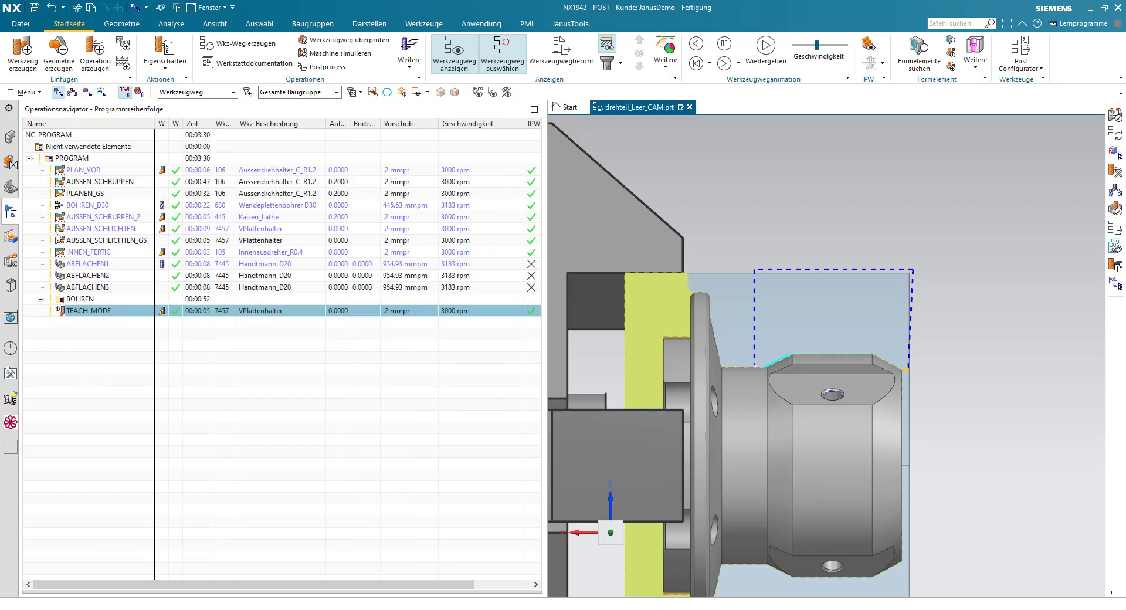
{"action": "left_click", "coordinate": [70, 368]}
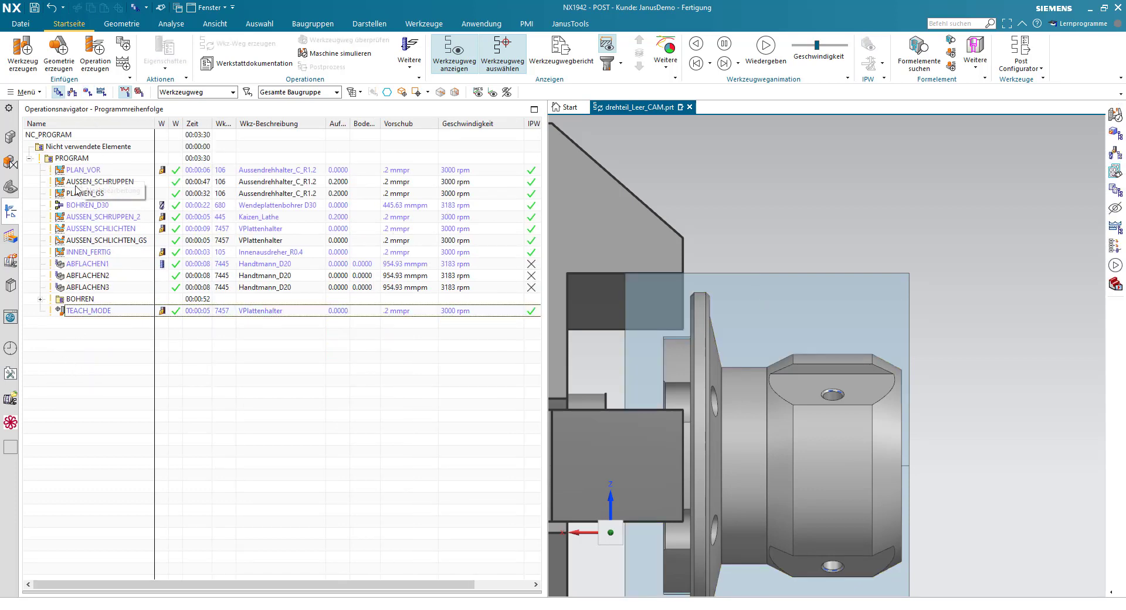
{"action": "left_click", "coordinate": [42, 299]}
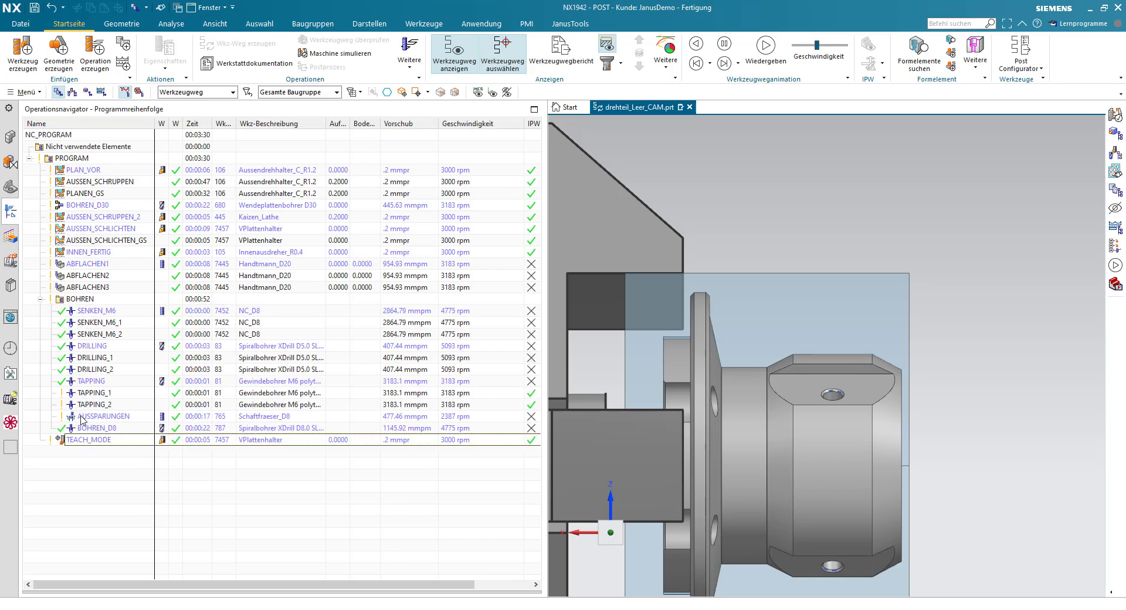
{"action": "left_click", "coordinate": [39, 300]}
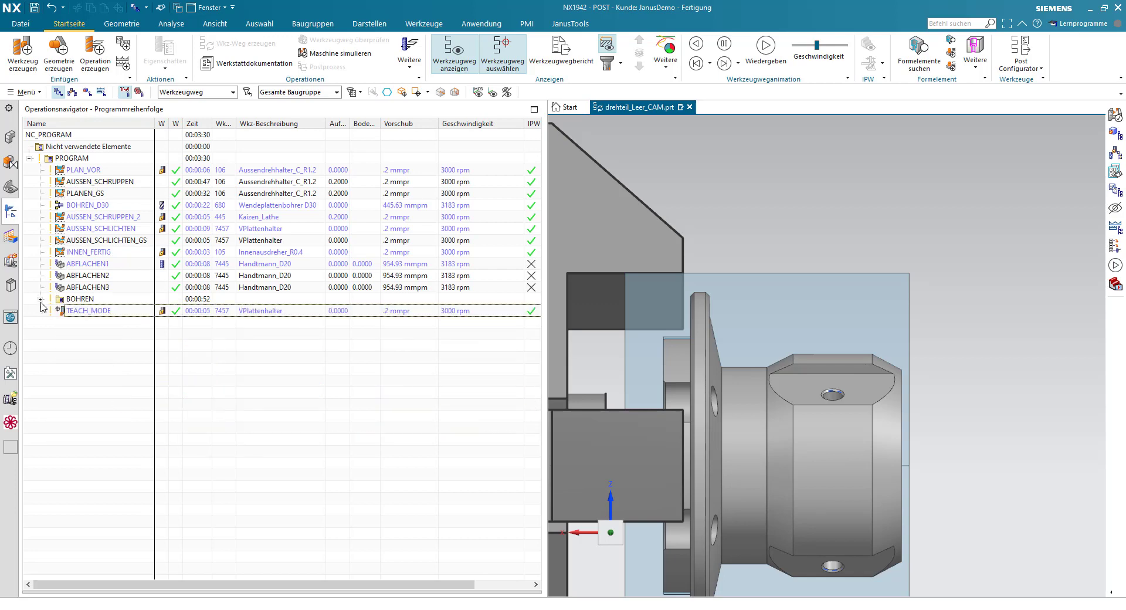
Rename the TEACH_MODE operation to LEER_UEBERFAHREN
{"action": "double_click", "coordinate": [82, 312]}
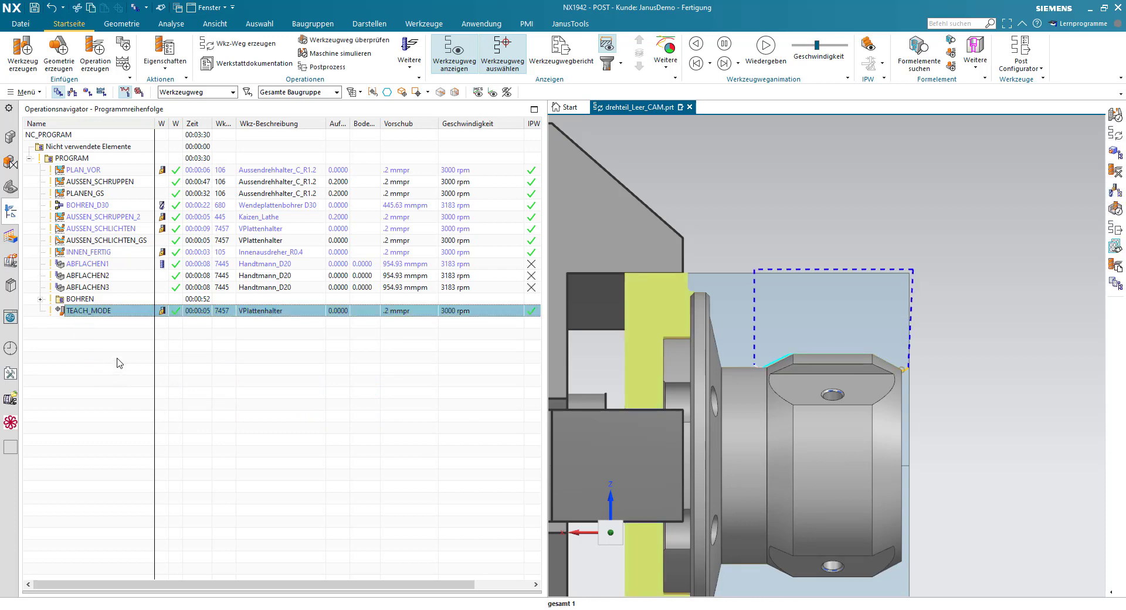
{"action": "key", "text": "F2"}
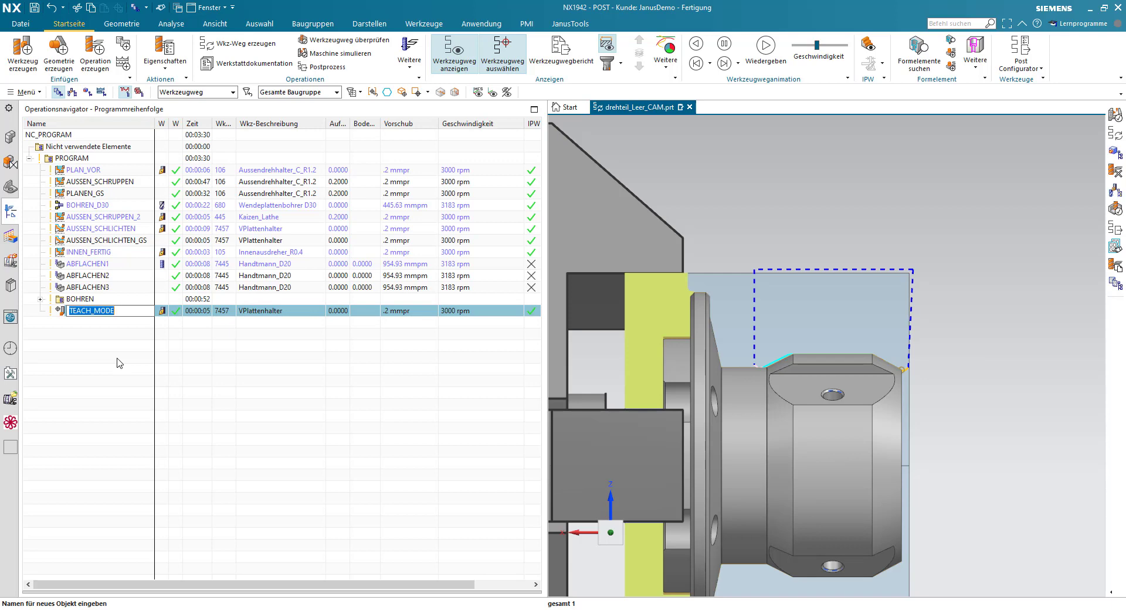
{"action": "key", "text": "BackSpace"}
{"action": "type", "text": "LEER_UEBERFAHREN"}
{"action": "key", "text": "Return"}
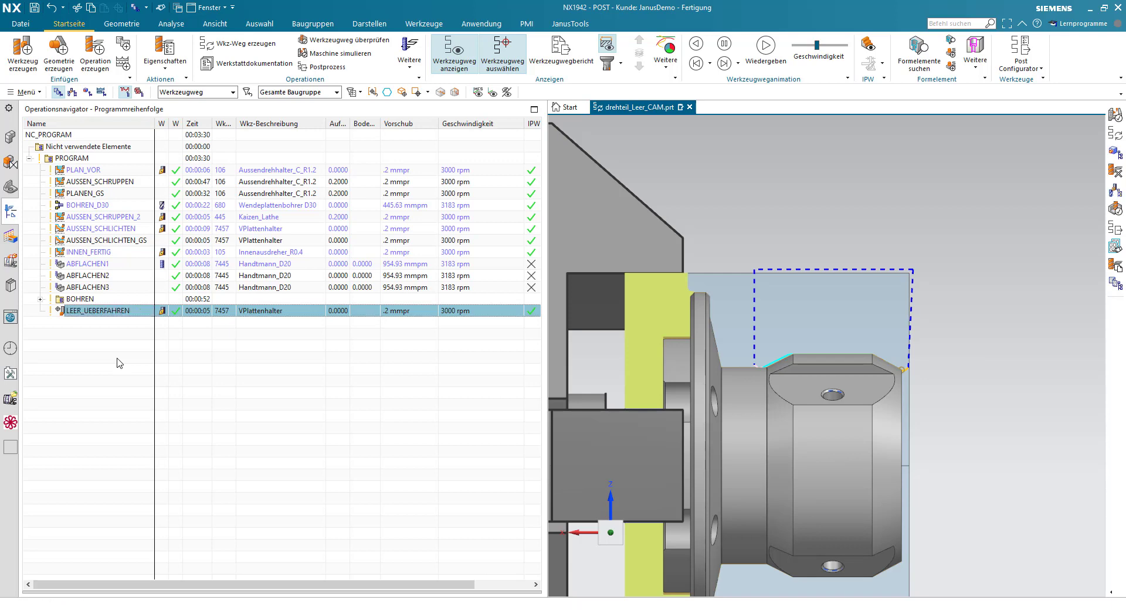
Narrow the operation list and orbit the 3D view to a wide angle of the lathe
{"action": "left_click", "coordinate": [119, 362]}
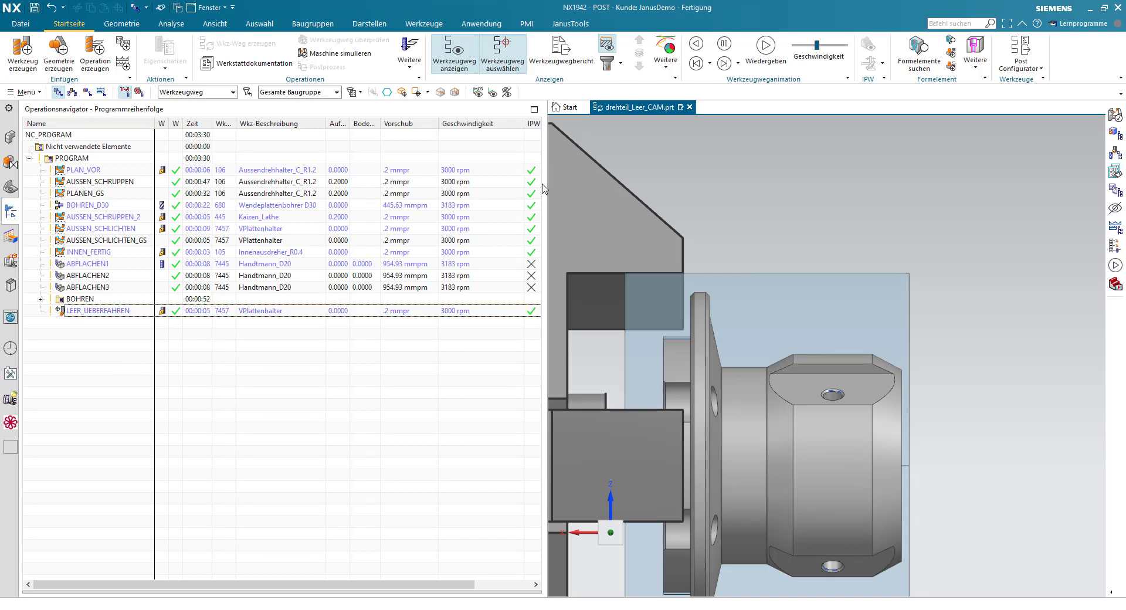
{"action": "left_click_drag", "start_coordinate": [546, 186], "coordinate": [339, 194]}
{"action": "scroll", "coordinate": [525, 216], "scroll_direction": "down", "scroll_amount": 3}
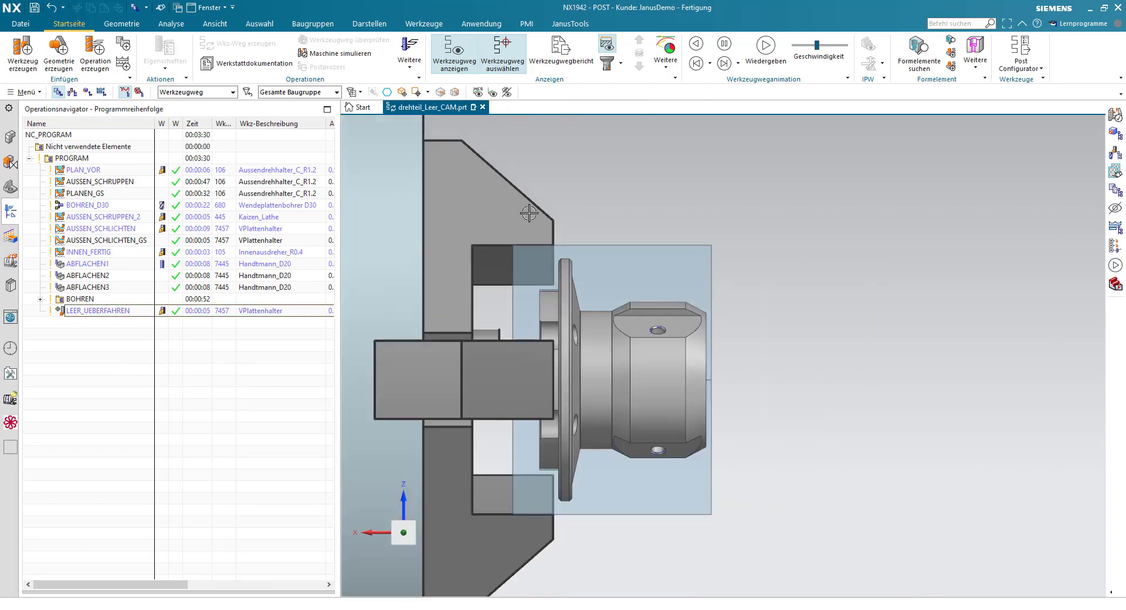
{"action": "scroll", "coordinate": [525, 217], "scroll_direction": "down", "scroll_amount": 2}
{"action": "scroll", "coordinate": [525, 217], "scroll_direction": "down", "scroll_amount": 2}
{"action": "middle_click_drag", "start_coordinate": [525, 216], "coordinate": [904, 271]}
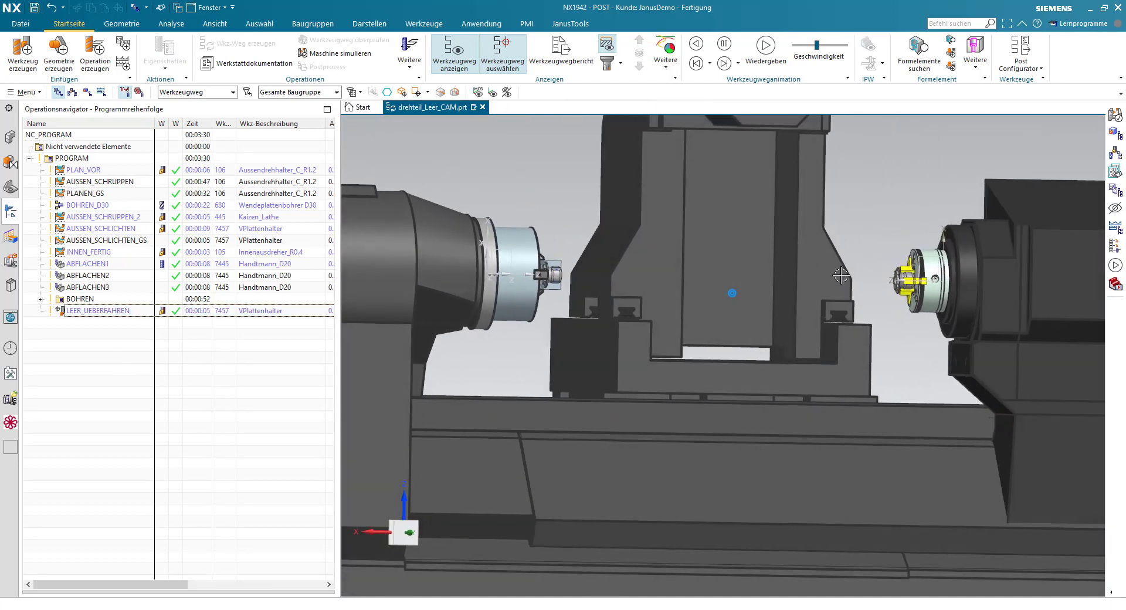
{"action": "scroll", "coordinate": [904, 271], "scroll_direction": "up", "scroll_amount": 3}
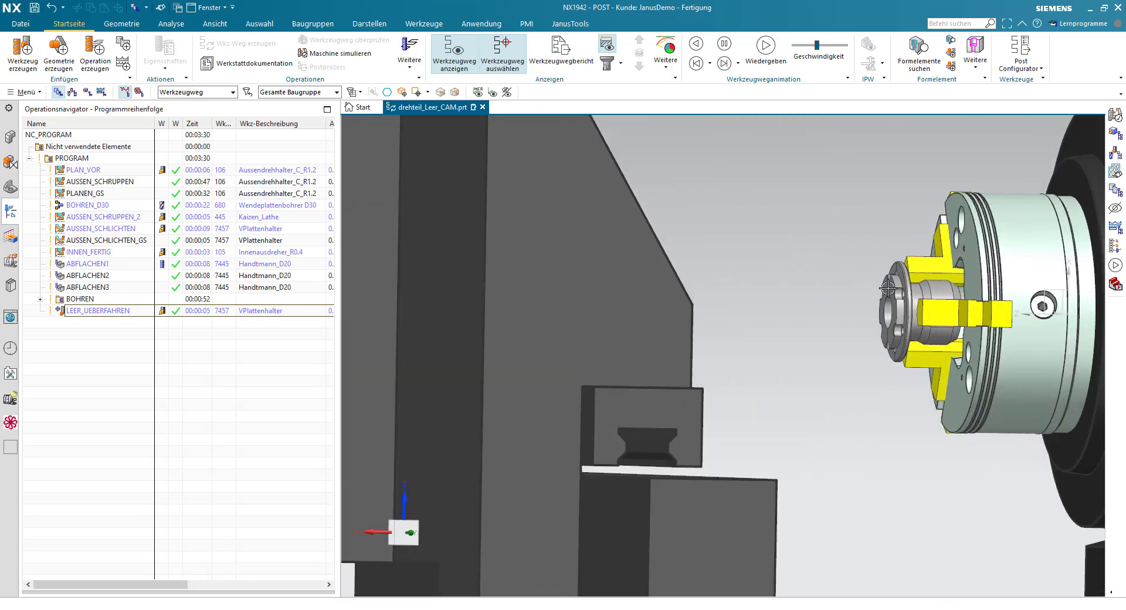
{"action": "scroll", "coordinate": [888, 288], "scroll_direction": "down", "scroll_amount": 3}
{"action": "middle_click_drag", "start_coordinate": [888, 288], "coordinate": [822, 294]}
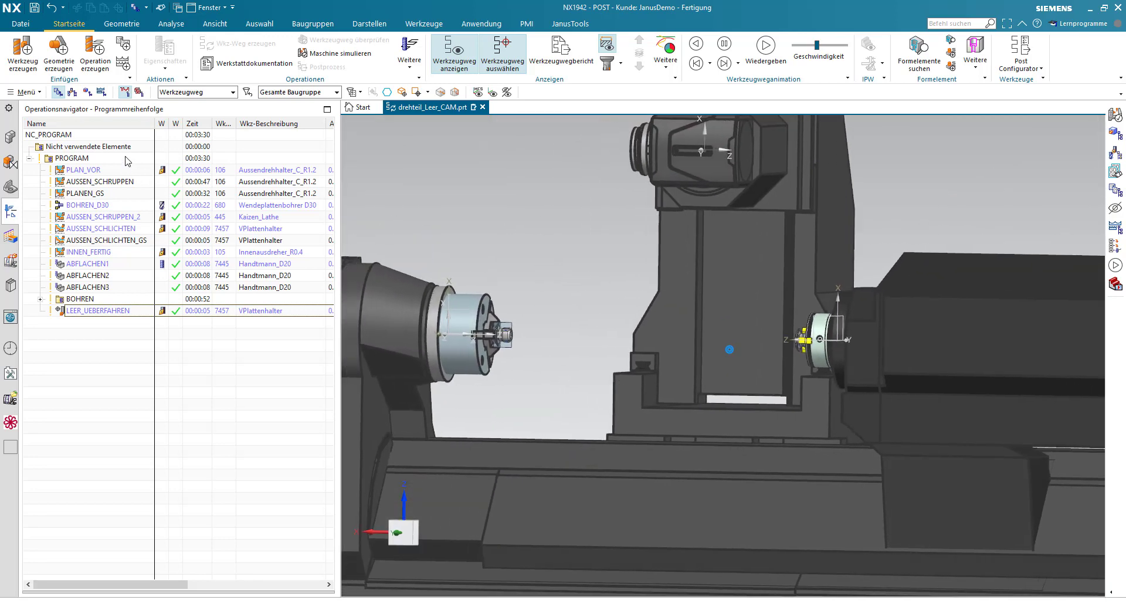
Launch Maschine simulieren for the whole PROGRAM and turn the machine to a frontal view
{"action": "left_click", "coordinate": [128, 158]}
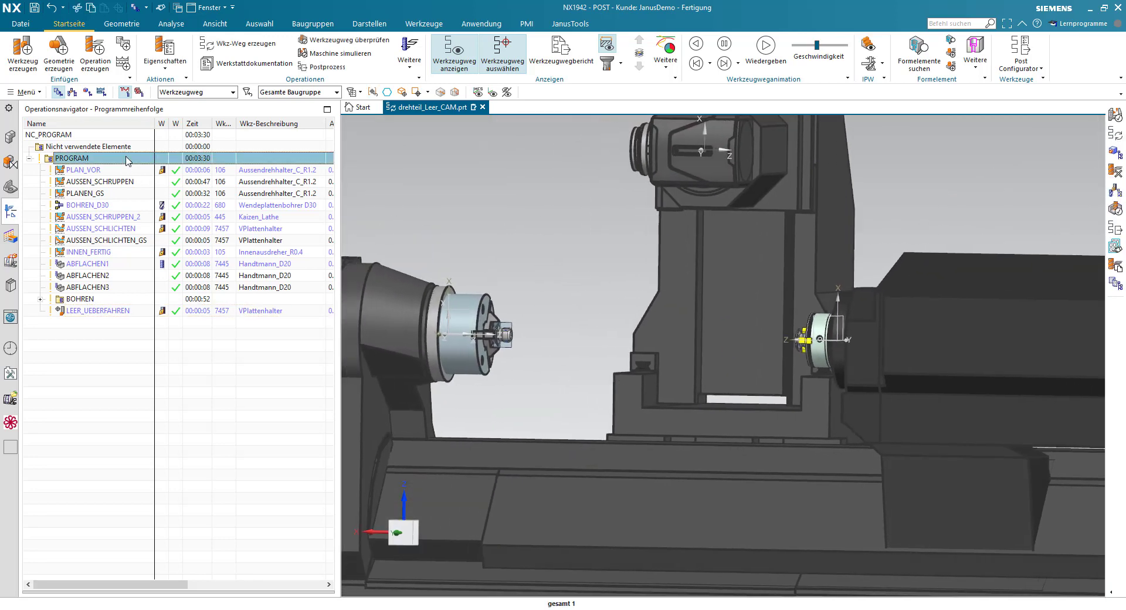
{"action": "left_click", "coordinate": [361, 57]}
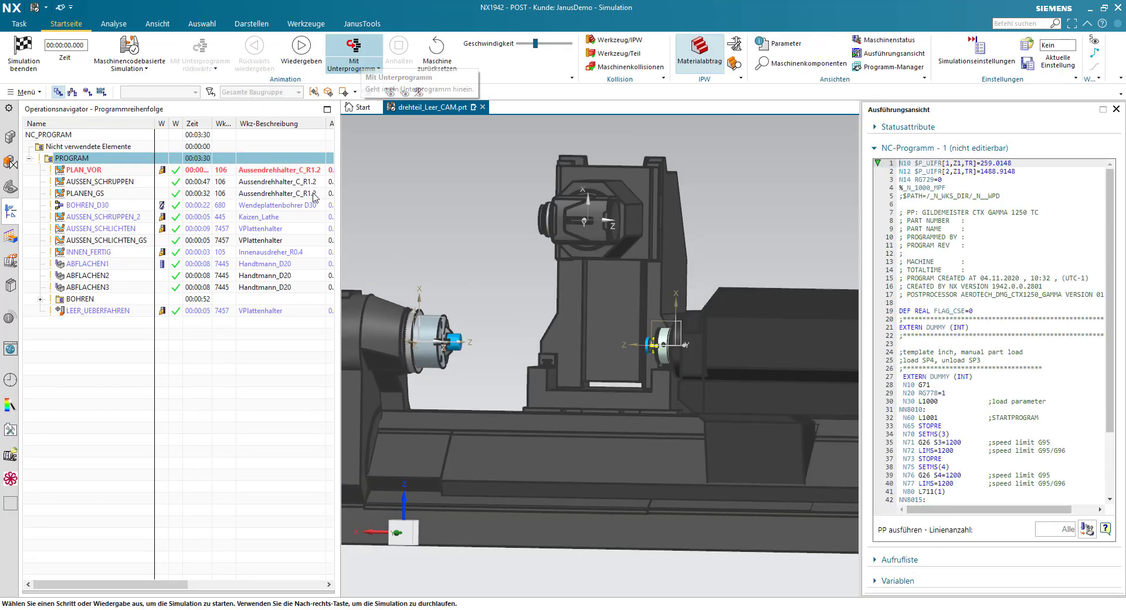
{"action": "left_click_drag", "start_coordinate": [337, 203], "coordinate": [175, 203]}
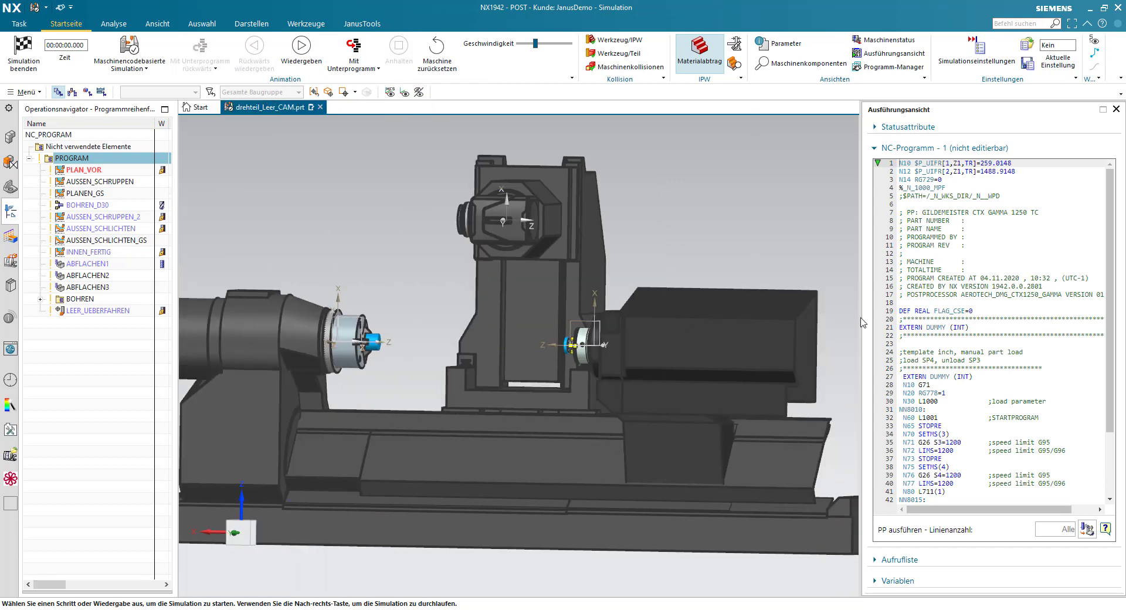
{"action": "left_click_drag", "start_coordinate": [907, 237], "coordinate": [935, 483]}
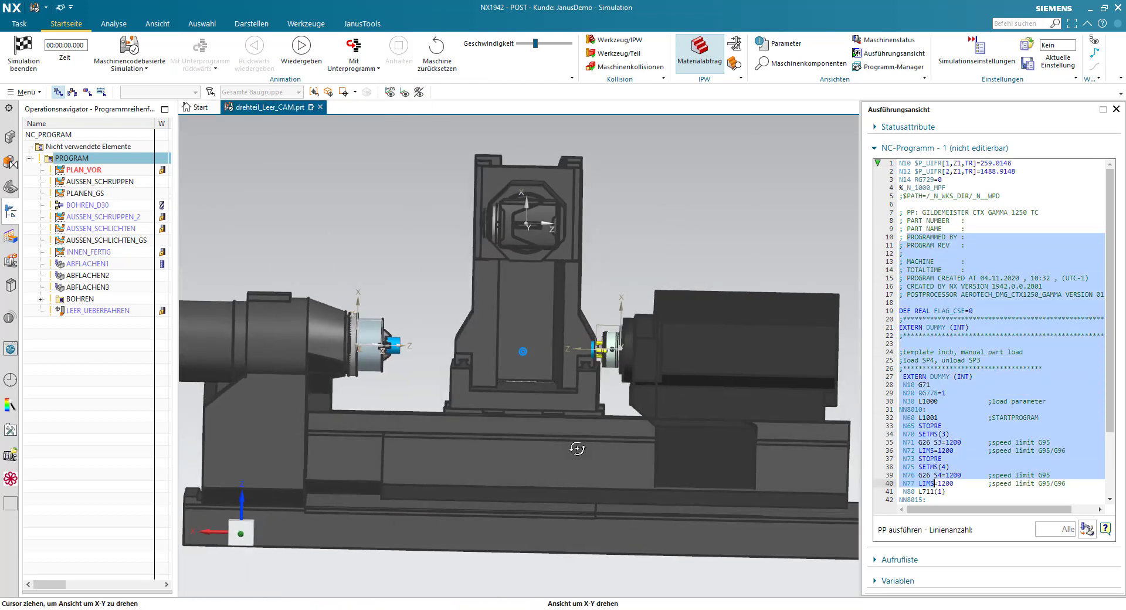
{"action": "mouse_move", "coordinate": [563, 448]}
{"action": "middle_mouse_down"}
{"action": "mouse_move", "coordinate": [623, 445]}
{"action": "mouse_move", "coordinate": [602, 375]}
{"action": "middle_mouse_up"}
{"action": "scroll", "coordinate": [601, 375], "scroll_direction": "up", "scroll_amount": 4}
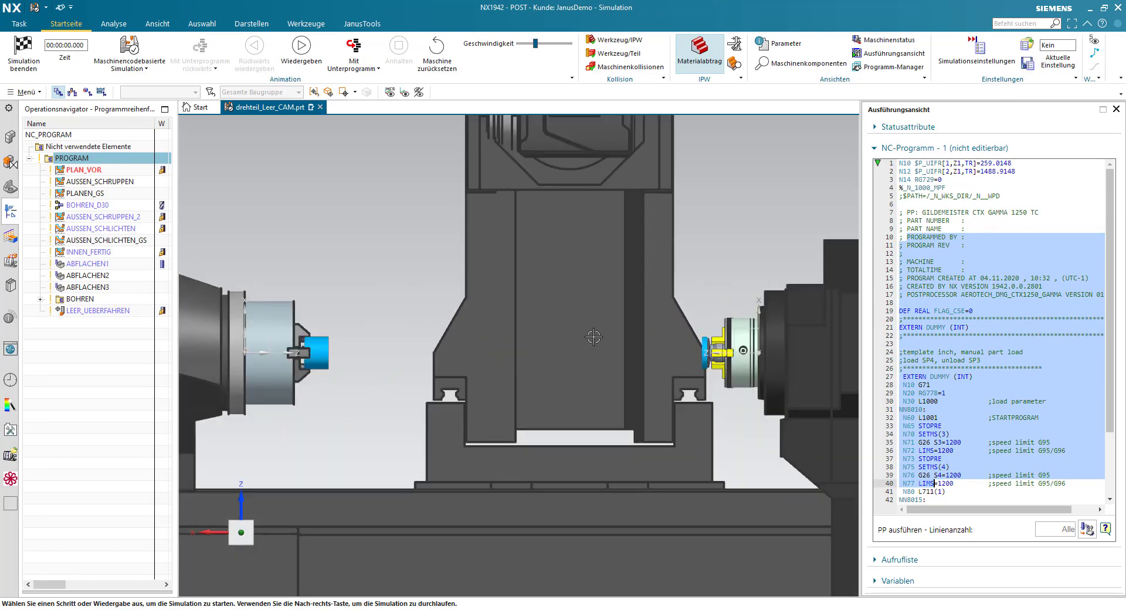
Start playback of the NC program simulation and adjust the Geschwindigkeit speed
{"action": "left_click", "coordinate": [298, 62]}
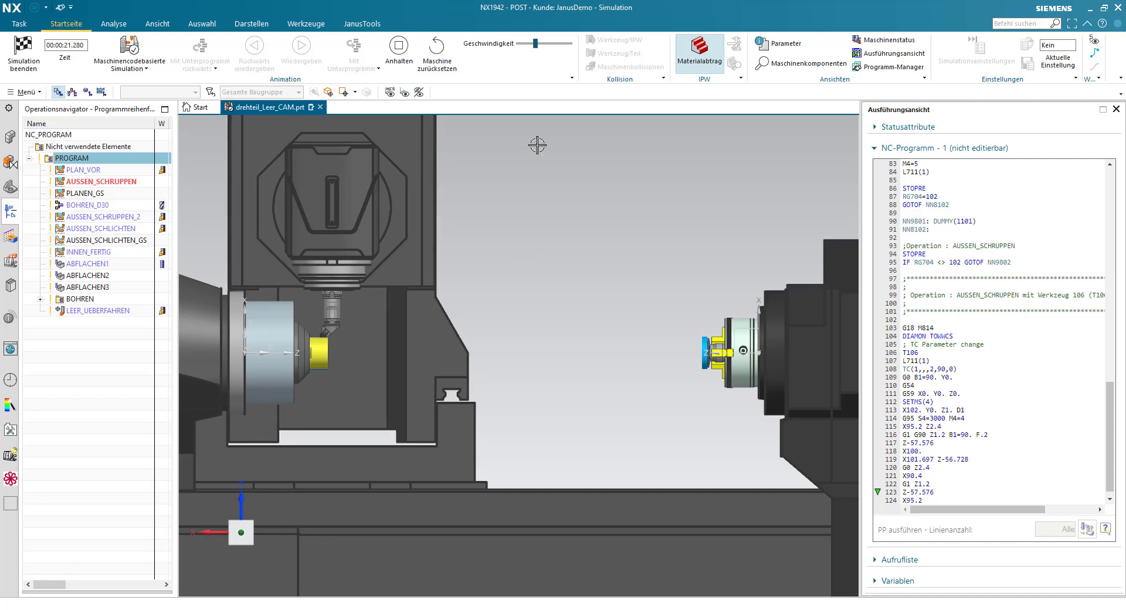
{"action": "left_click", "coordinate": [550, 47]}
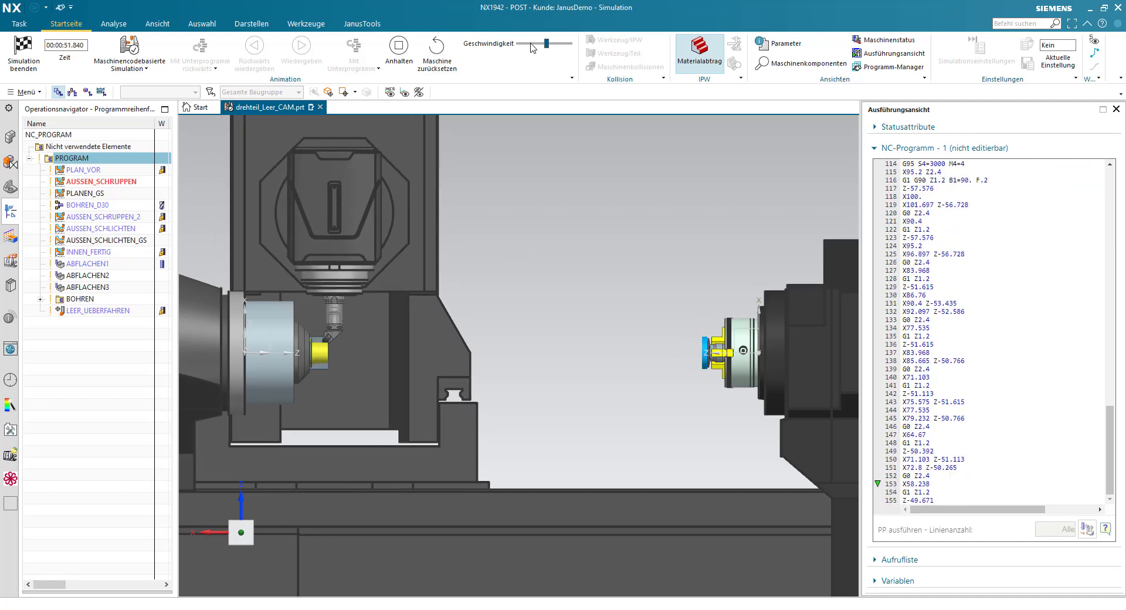
{"action": "left_click", "coordinate": [533, 45]}
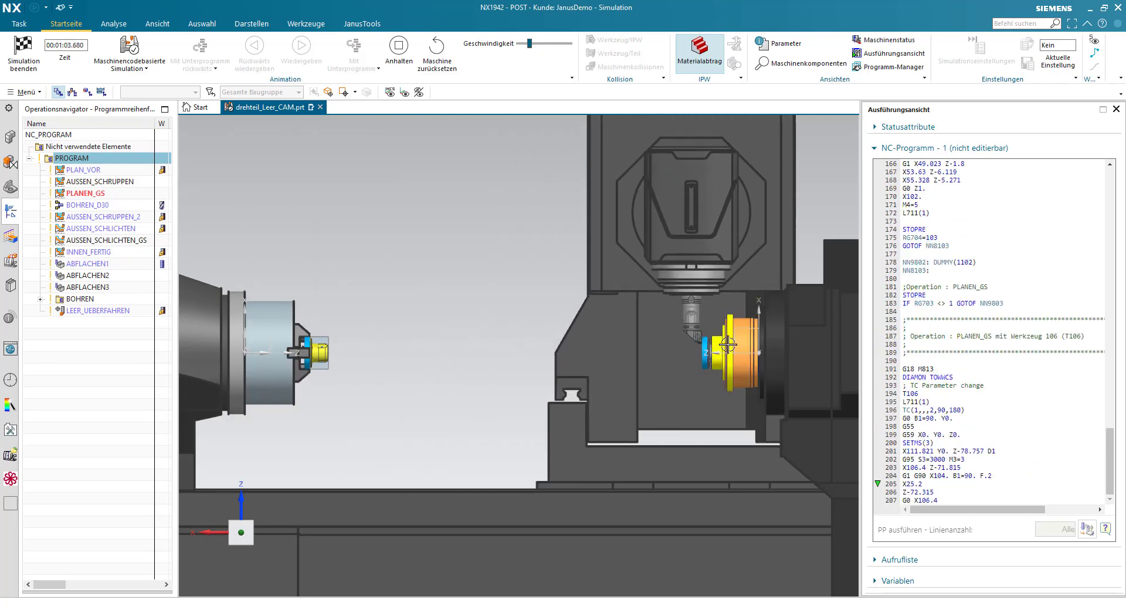
{"action": "scroll", "coordinate": [728, 345], "scroll_direction": "up", "scroll_amount": 2}
{"action": "scroll", "coordinate": [728, 345], "scroll_direction": "up", "scroll_amount": 2}
{"action": "scroll", "coordinate": [728, 345], "scroll_direction": "up", "scroll_amount": 2}
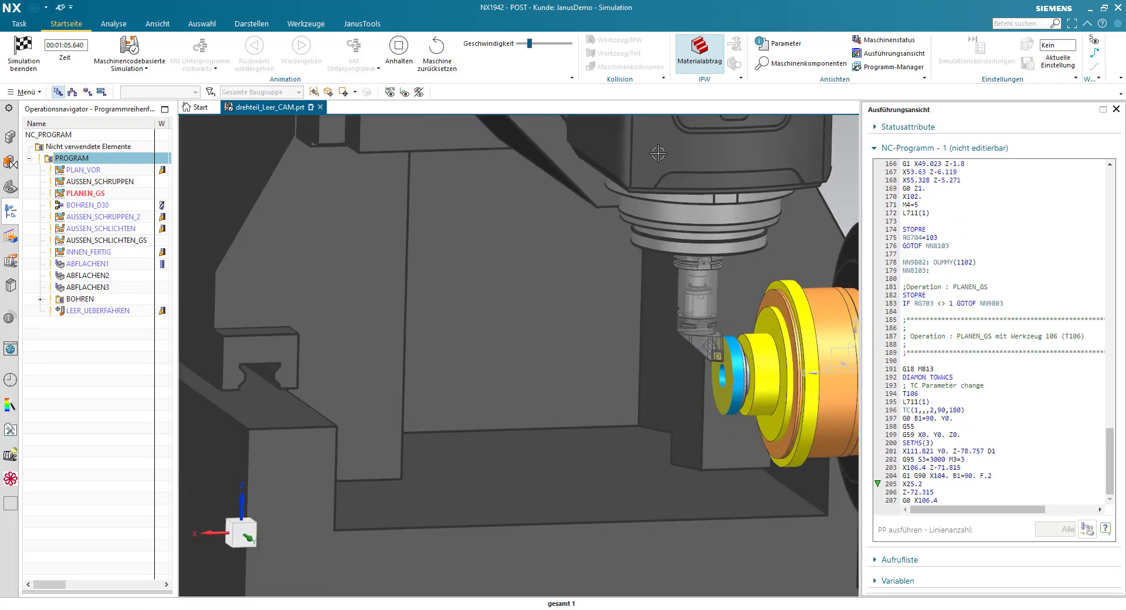
{"action": "left_click", "coordinate": [551, 45]}
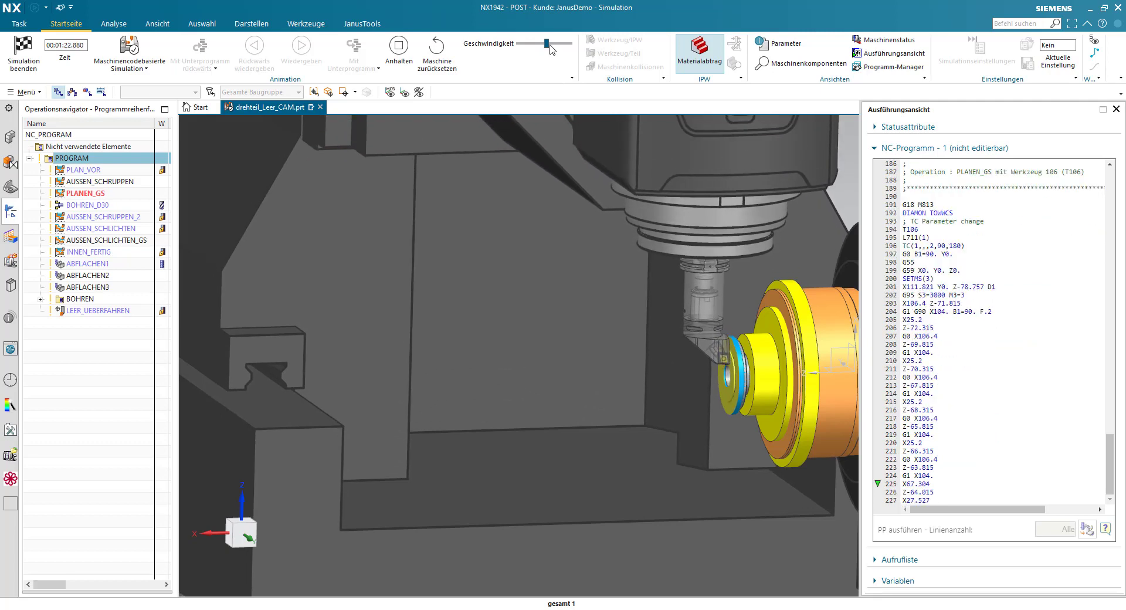
{"action": "scroll", "coordinate": [648, 298], "scroll_direction": "down", "scroll_amount": 3}
{"action": "scroll", "coordinate": [648, 297], "scroll_direction": "down", "scroll_amount": 1}
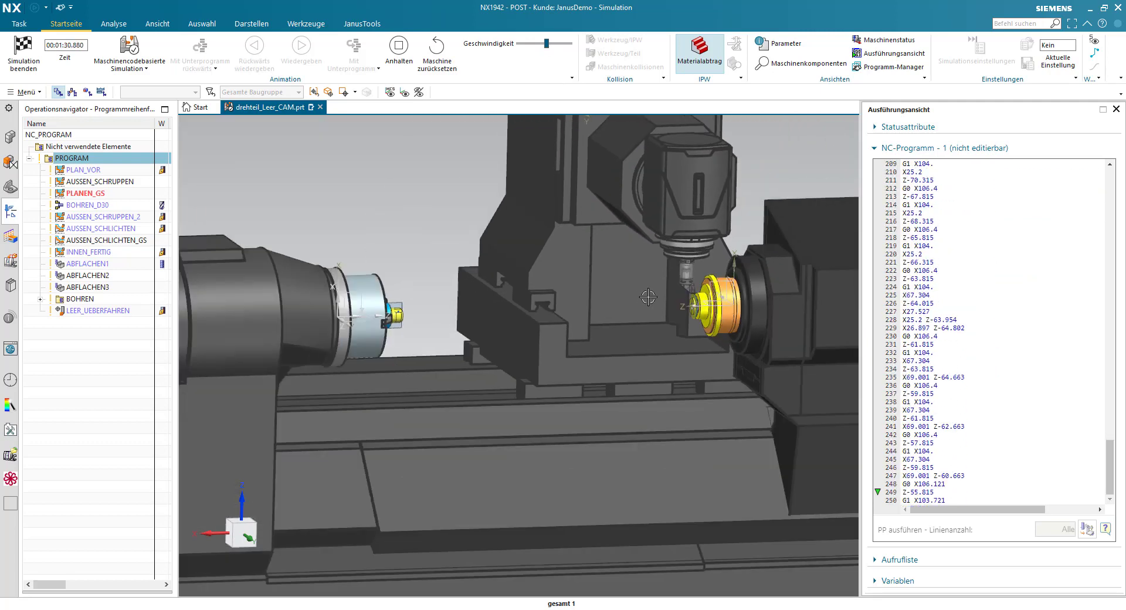
Follow the ABFLACHEN operations by orbiting, zooming and retuning the simulation speed
{"action": "mouse_move", "coordinate": [649, 297]}
{"action": "middle_mouse_down"}
{"action": "mouse_move", "coordinate": [698, 338]}
{"action": "mouse_move", "coordinate": [585, 319]}
{"action": "middle_mouse_up"}
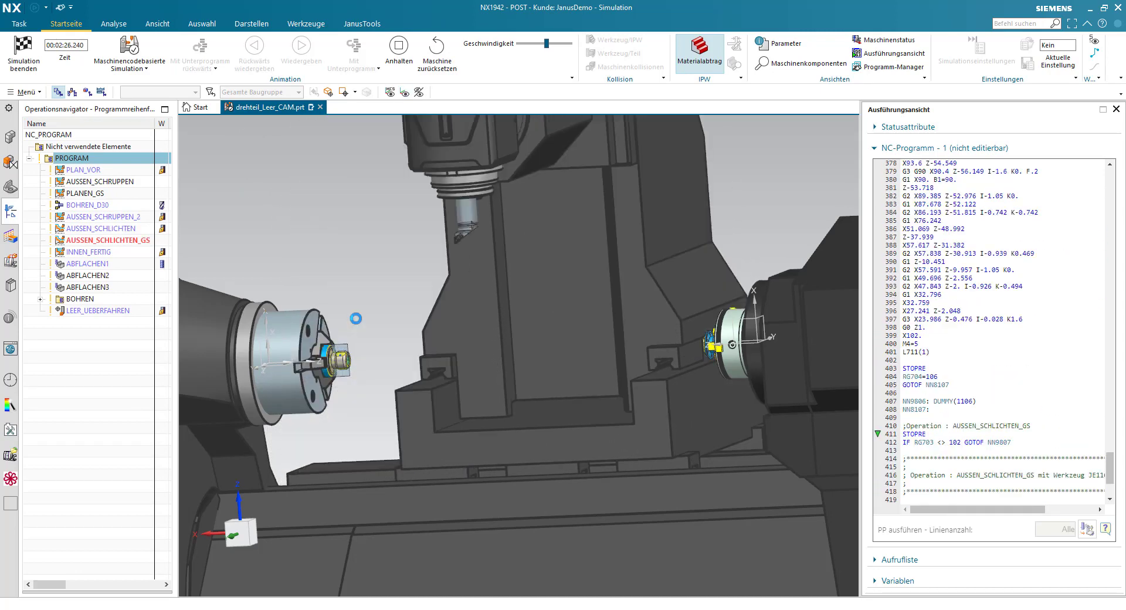
{"action": "middle_click_drag", "start_coordinate": [419, 330], "coordinate": [435, 332]}
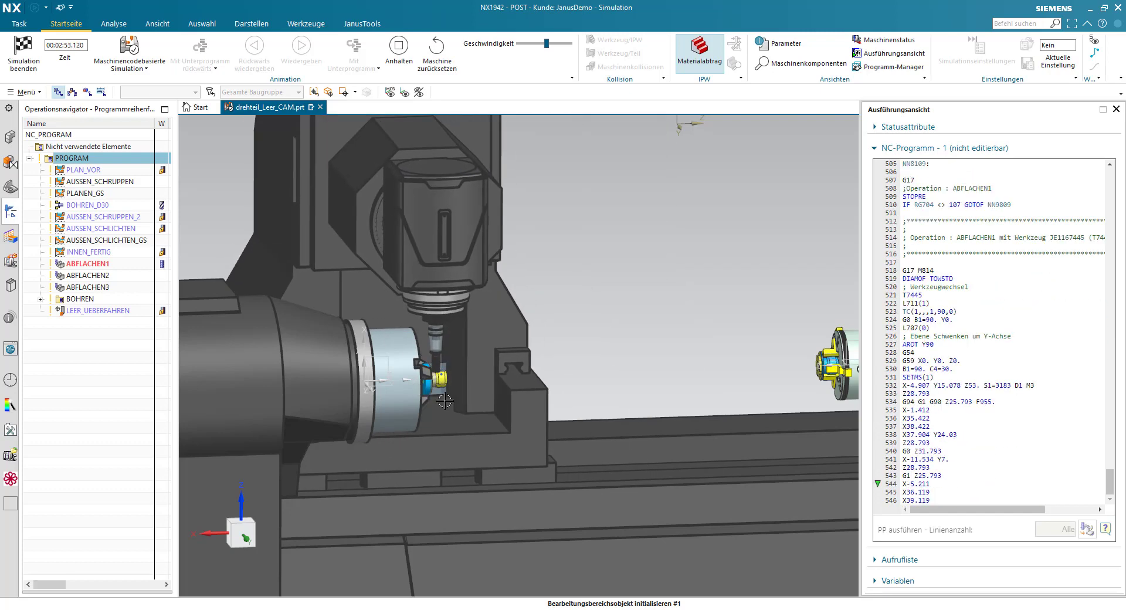
{"action": "left_click_drag", "start_coordinate": [547, 43], "coordinate": [524, 44]}
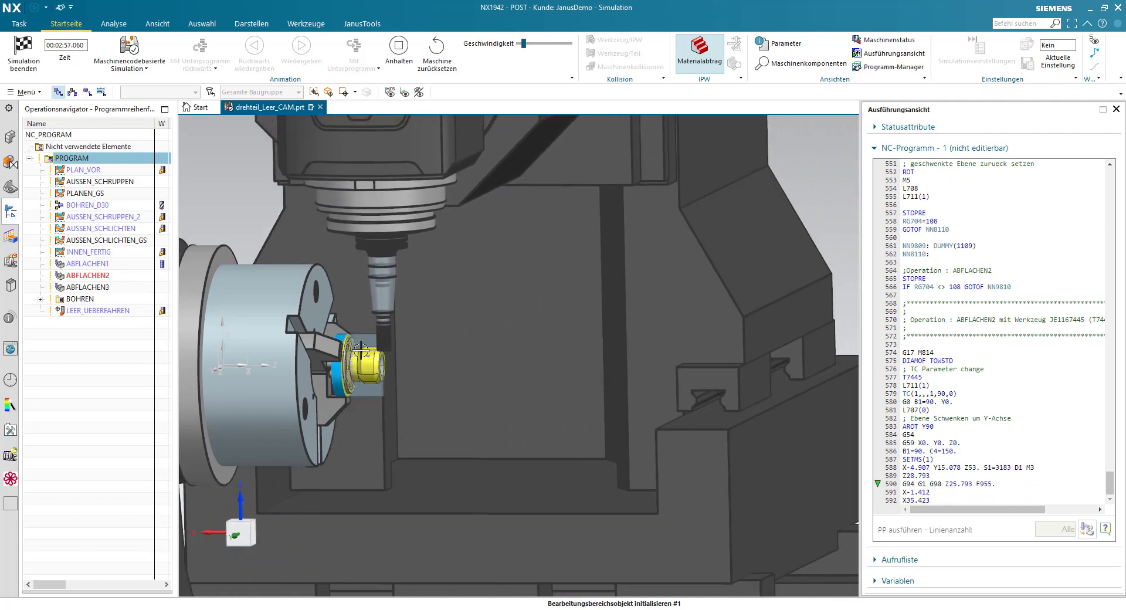
{"action": "scroll", "coordinate": [360, 350], "scroll_direction": "up", "scroll_amount": 2}
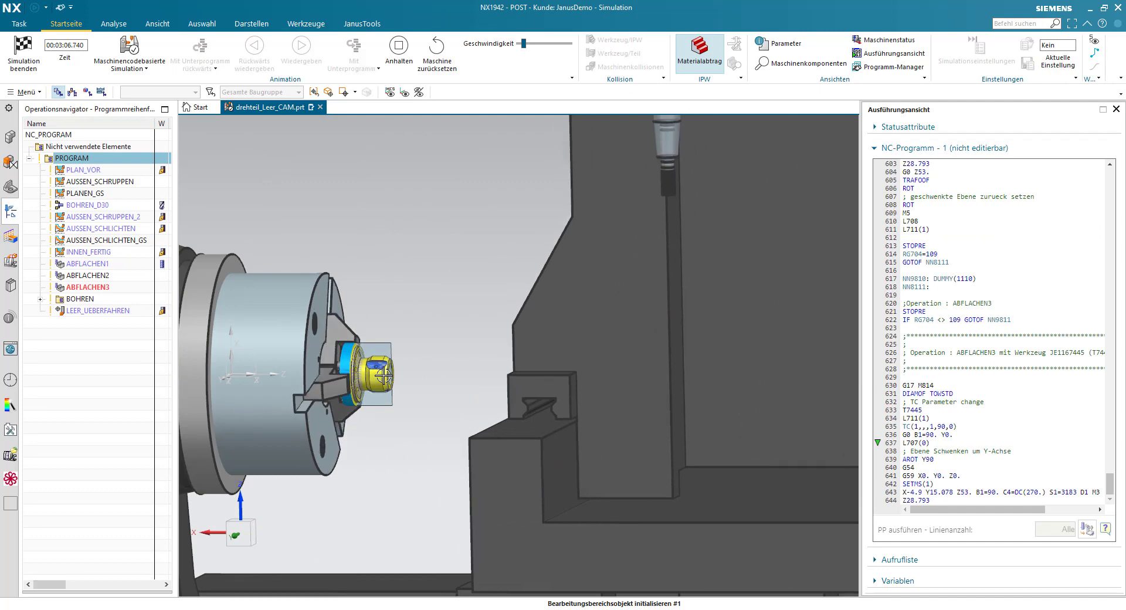
{"action": "scroll", "coordinate": [383, 376], "scroll_direction": "up", "scroll_amount": 2}
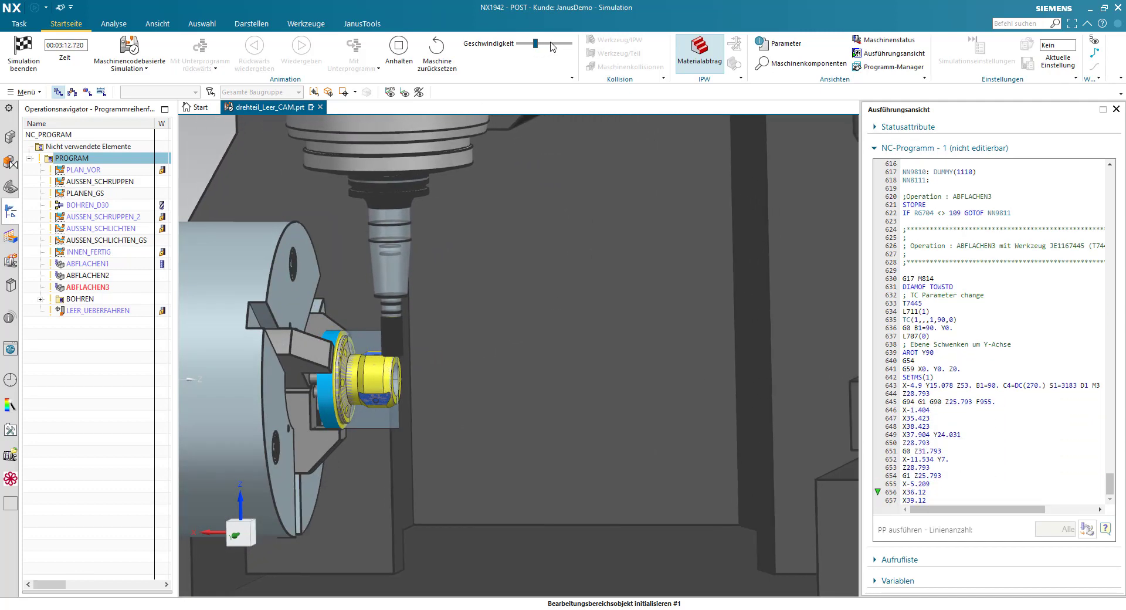
{"action": "left_click_drag", "start_coordinate": [535, 44], "coordinate": [547, 44]}
{"action": "scroll", "coordinate": [490, 267], "scroll_direction": "down", "scroll_amount": 2}
Speed up the simulation and orbit to the machine front while the BOHREN group runs
{"action": "scroll", "coordinate": [485, 271], "scroll_direction": "down", "scroll_amount": 2}
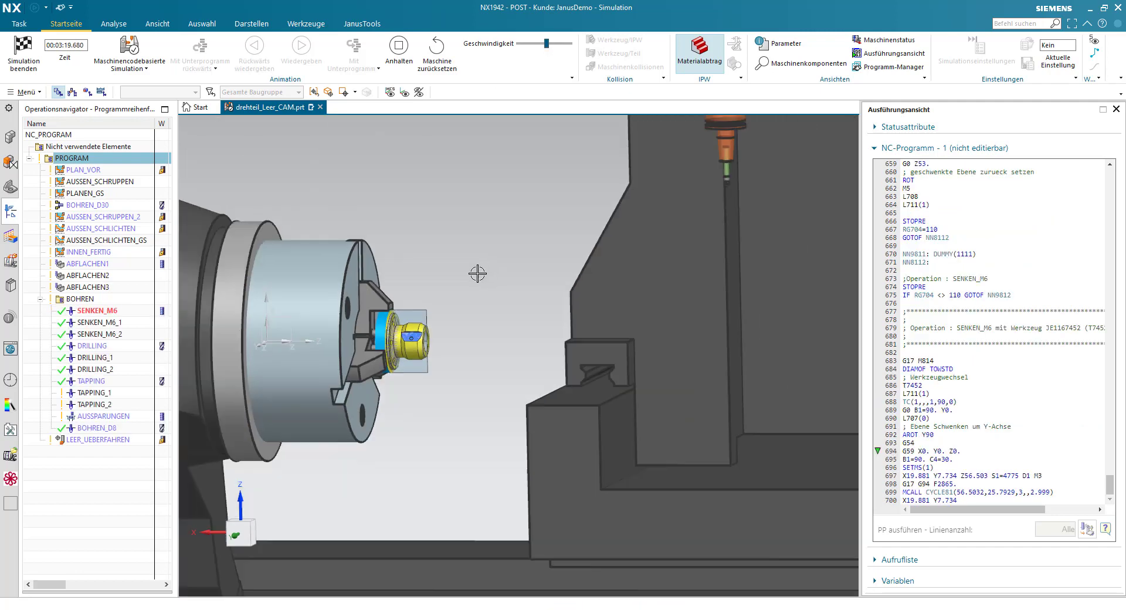
{"action": "scroll", "coordinate": [485, 271], "scroll_direction": "down", "scroll_amount": 1}
{"action": "left_click", "coordinate": [562, 44]}
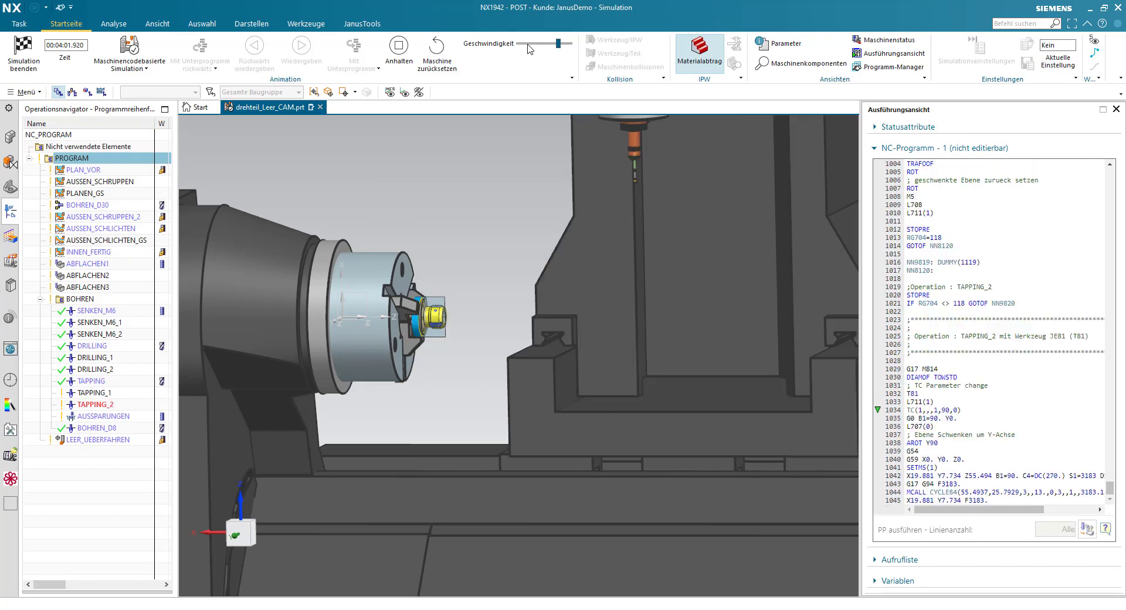
{"action": "left_click", "coordinate": [530, 49]}
{"action": "scroll", "coordinate": [553, 276], "scroll_direction": "down", "scroll_amount": 3}
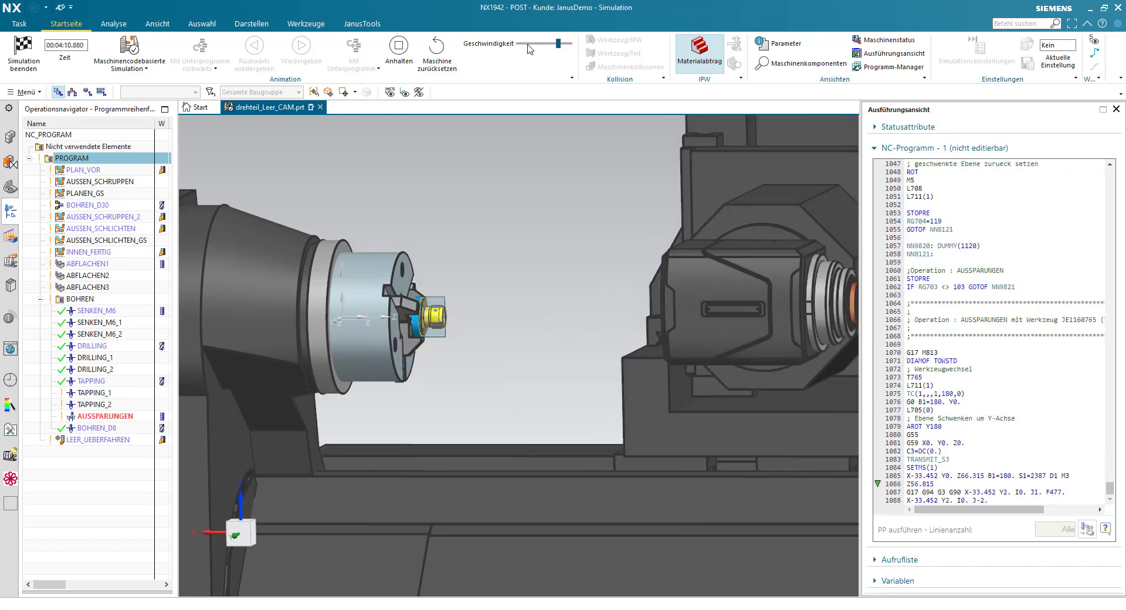
{"action": "middle_click_drag", "start_coordinate": [528, 281], "coordinate": [814, 298]}
{"action": "scroll", "coordinate": [815, 298], "scroll_direction": "up", "scroll_amount": 3}
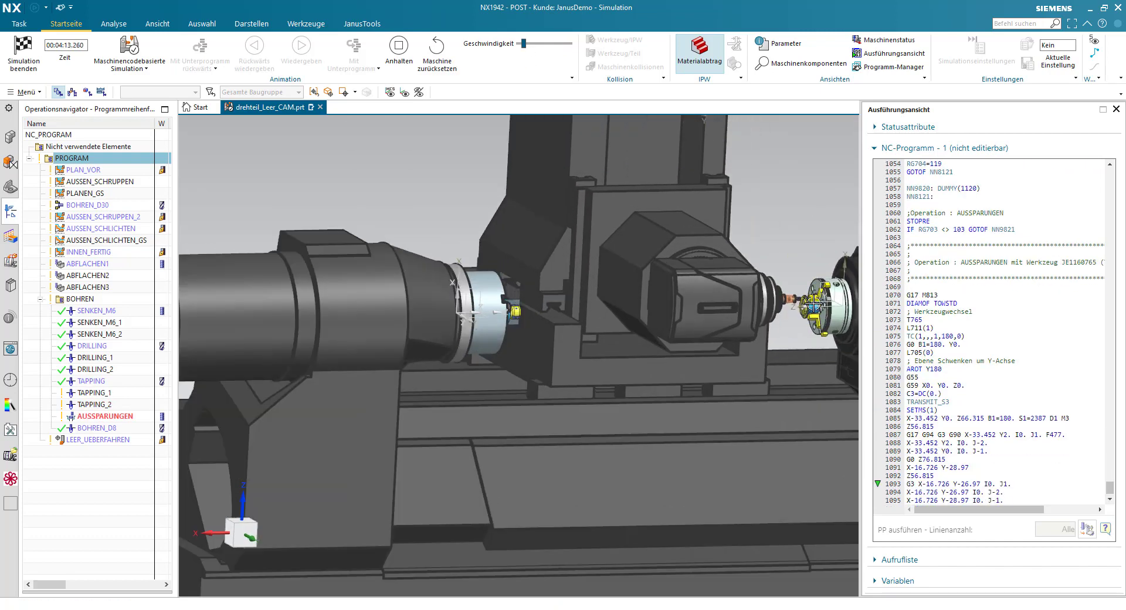
{"action": "scroll", "coordinate": [815, 298], "scroll_direction": "up", "scroll_amount": 4}
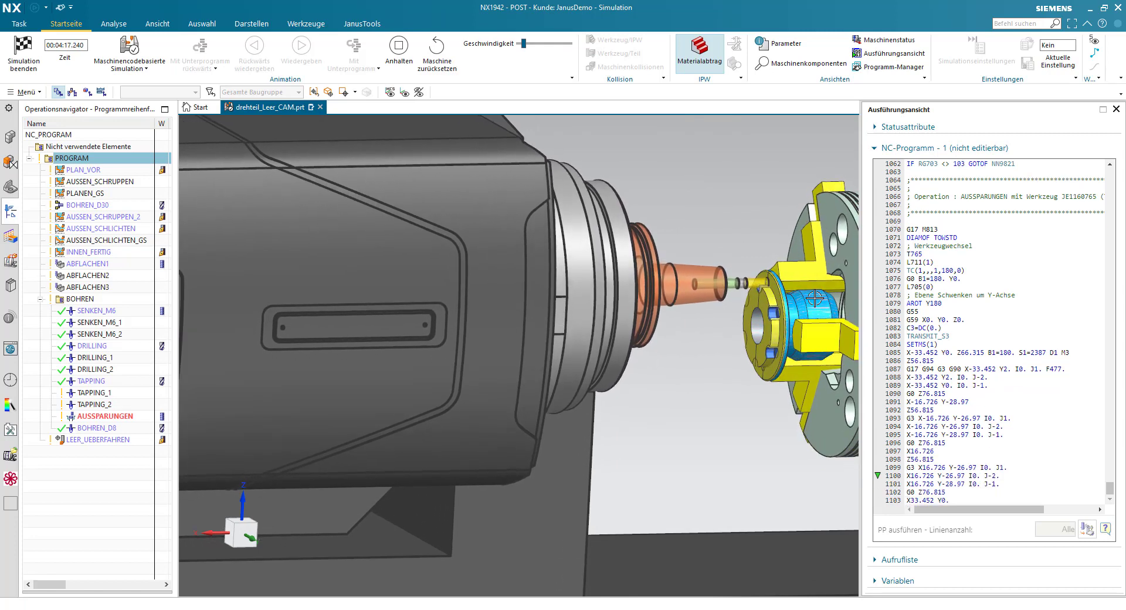
{"action": "scroll", "coordinate": [815, 298], "scroll_direction": "down", "scroll_amount": 3}
{"action": "scroll", "coordinate": [815, 298], "scroll_direction": "down", "scroll_amount": 3}
Slow the simulation as LEER_UEBERFAHREN begins and view the whole lathe
{"action": "left_click_drag", "start_coordinate": [524, 44], "coordinate": [547, 43]}
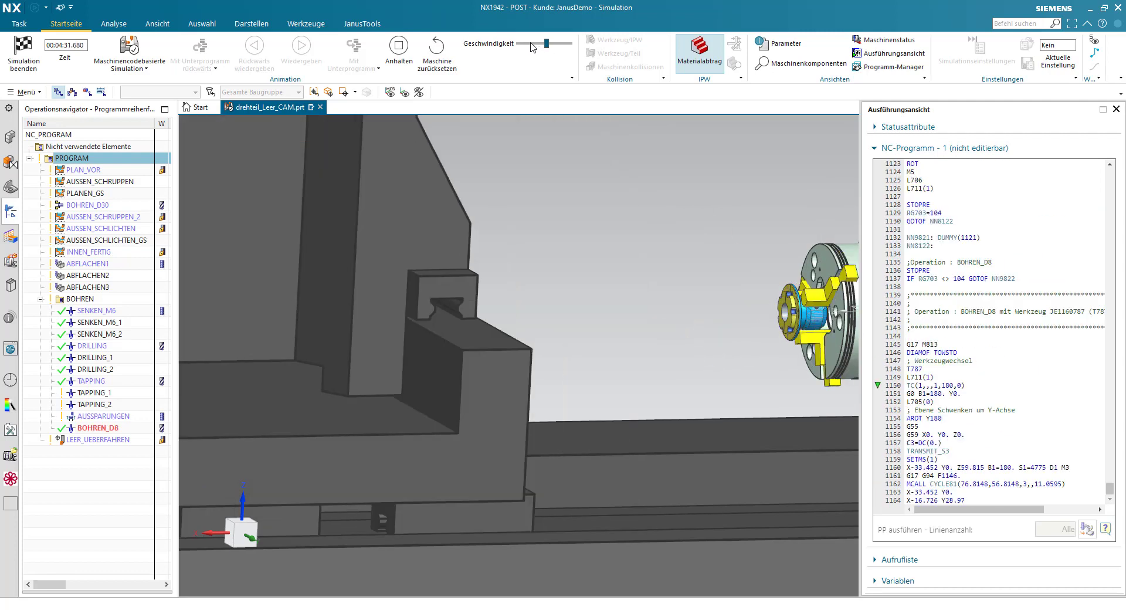
{"action": "left_click", "coordinate": [531, 43]}
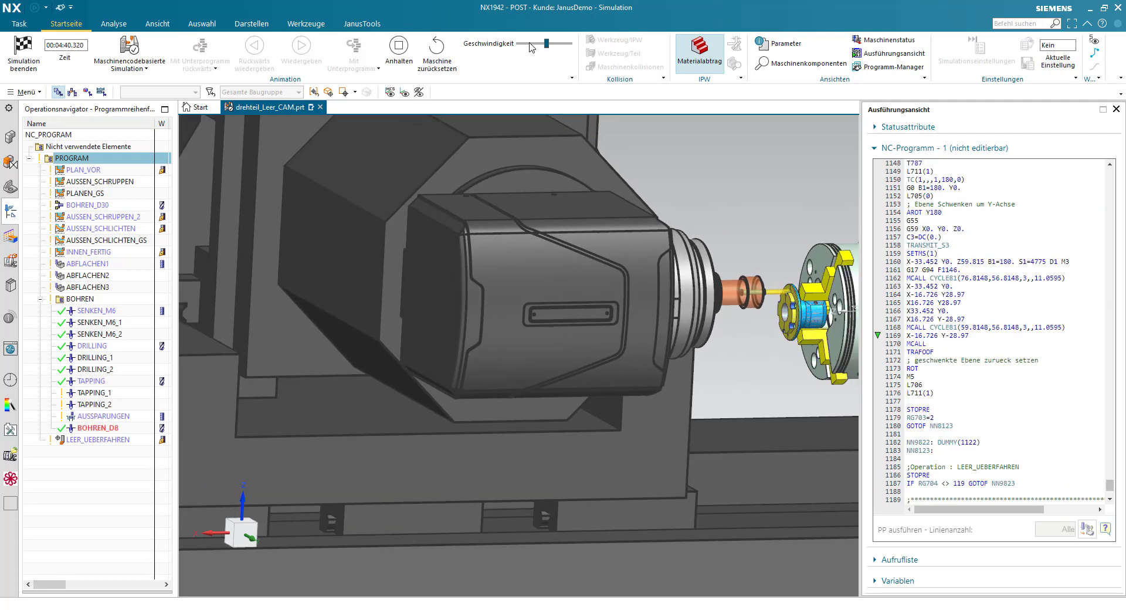
{"action": "scroll", "coordinate": [617, 203], "scroll_direction": "down", "scroll_amount": 5}
{"action": "middle_click_drag", "start_coordinate": [623, 264], "coordinate": [604, 323]}
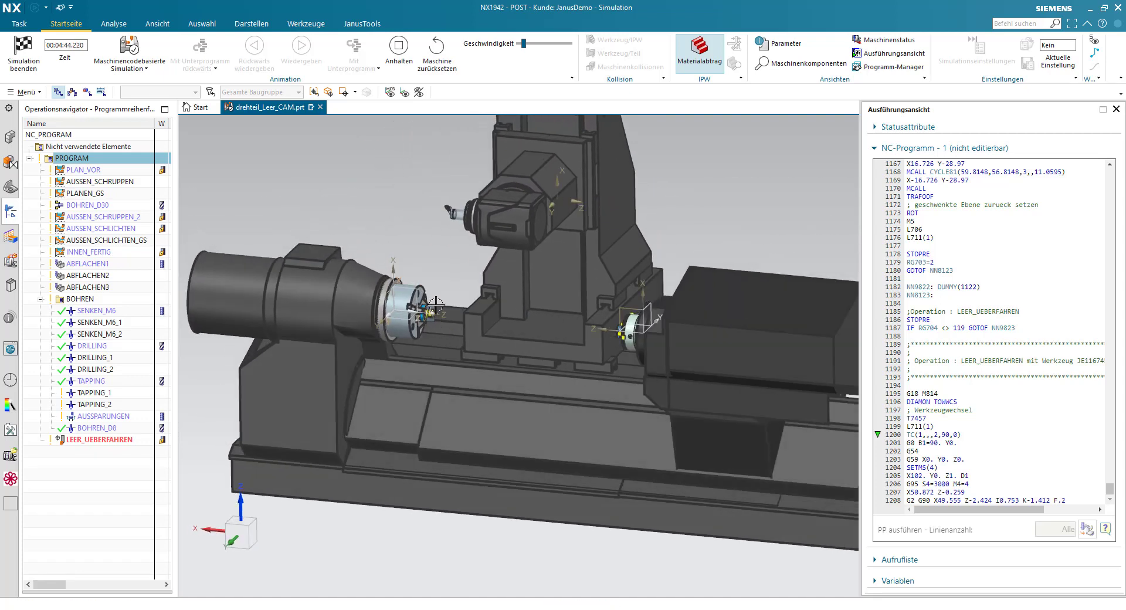
Zoom in on LEER_UEBERFAHREN, then resume playback past the program stop to finish
{"action": "scroll", "coordinate": [436, 306], "scroll_direction": "up", "scroll_amount": 1}
{"action": "scroll", "coordinate": [433, 306], "scroll_direction": "up", "scroll_amount": 2}
{"action": "scroll", "coordinate": [429, 307], "scroll_direction": "up", "scroll_amount": 2}
{"action": "scroll", "coordinate": [425, 308], "scroll_direction": "up", "scroll_amount": 2}
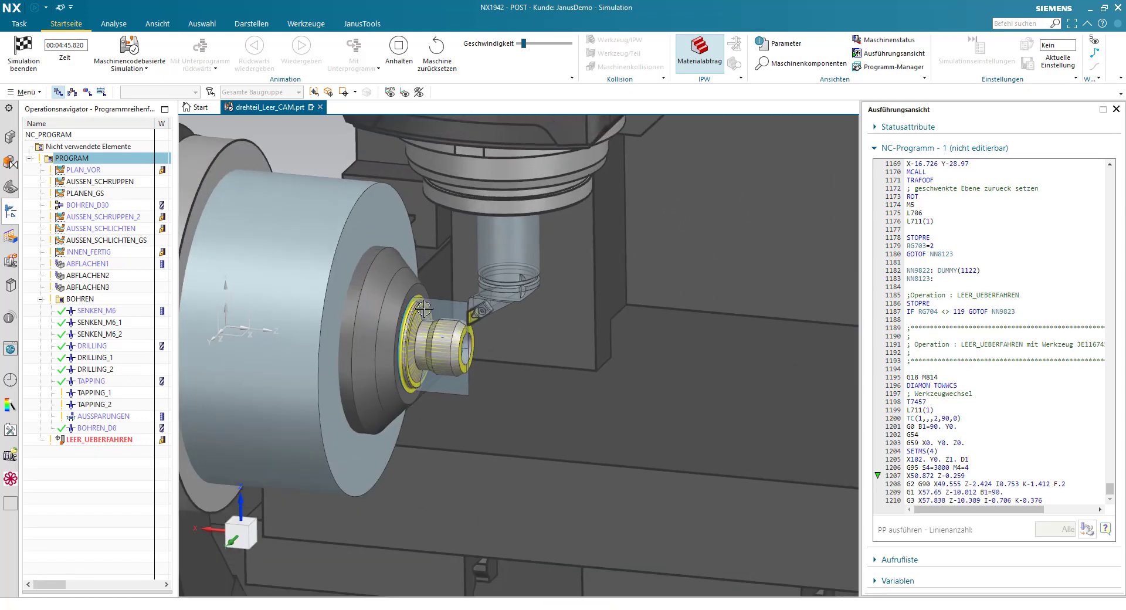
{"action": "scroll", "coordinate": [452, 317], "scroll_direction": "up", "scroll_amount": 2}
{"action": "scroll", "coordinate": [485, 330], "scroll_direction": "up", "scroll_amount": 2}
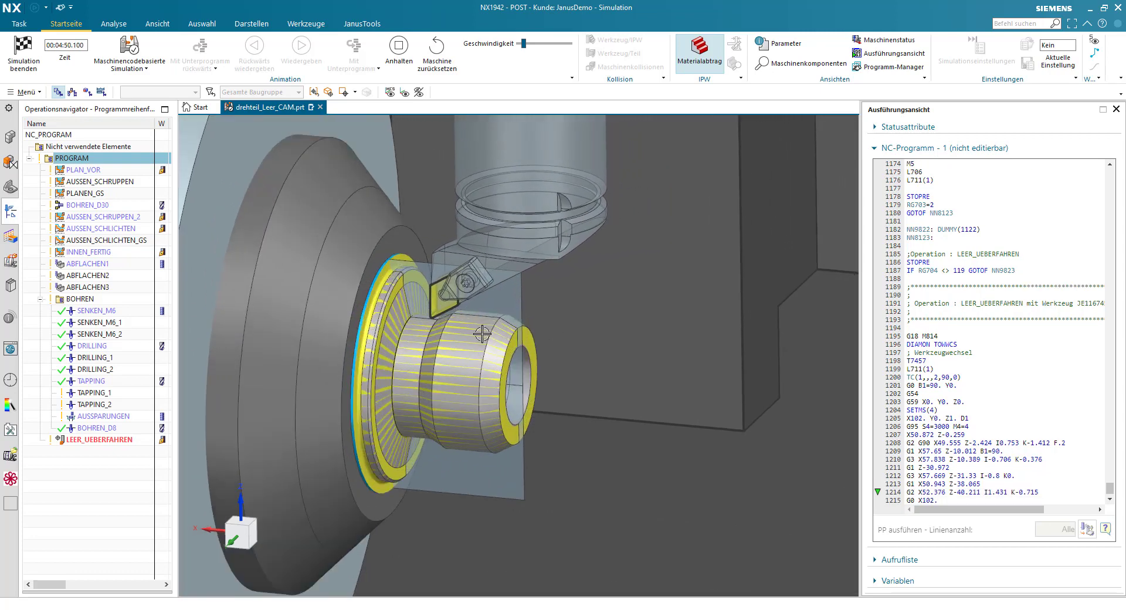
{"action": "scroll", "coordinate": [483, 334], "scroll_direction": "down", "scroll_amount": 1}
{"action": "scroll", "coordinate": [481, 334], "scroll_direction": "down", "scroll_amount": 2}
{"action": "scroll", "coordinate": [479, 334], "scroll_direction": "down", "scroll_amount": 2}
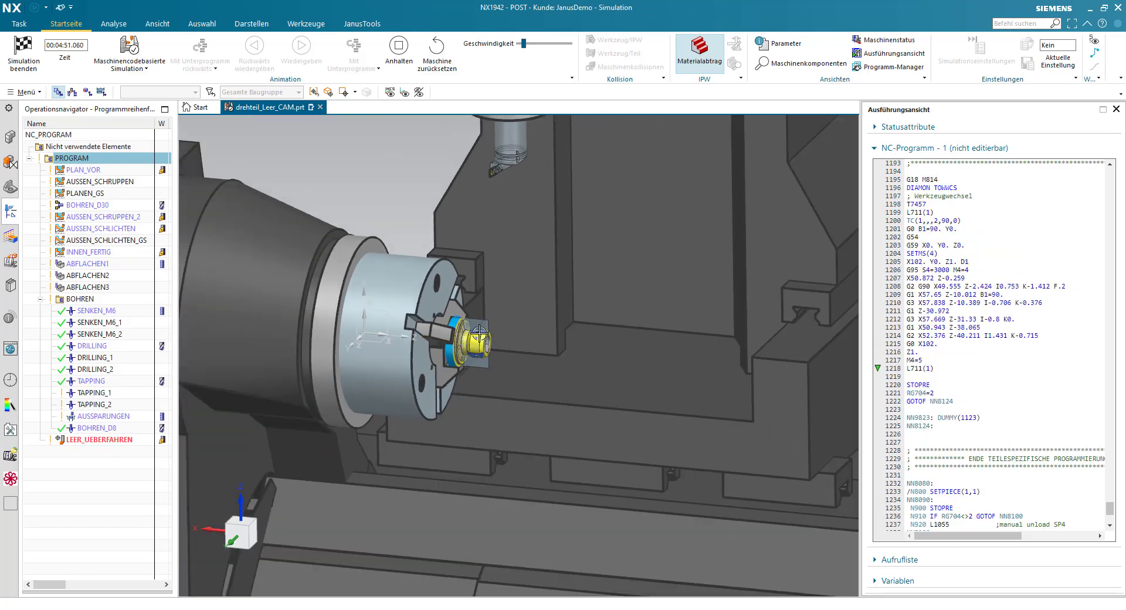
{"action": "scroll", "coordinate": [478, 334], "scroll_direction": "down", "scroll_amount": 2}
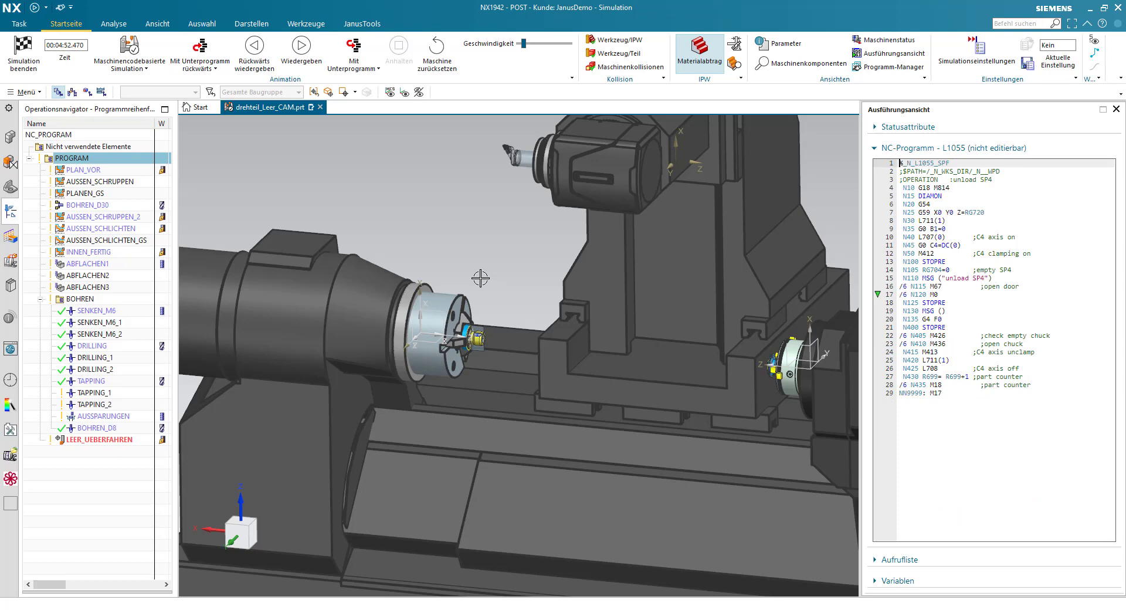
{"action": "middle_click_drag", "start_coordinate": [480, 278], "coordinate": [794, 295]}
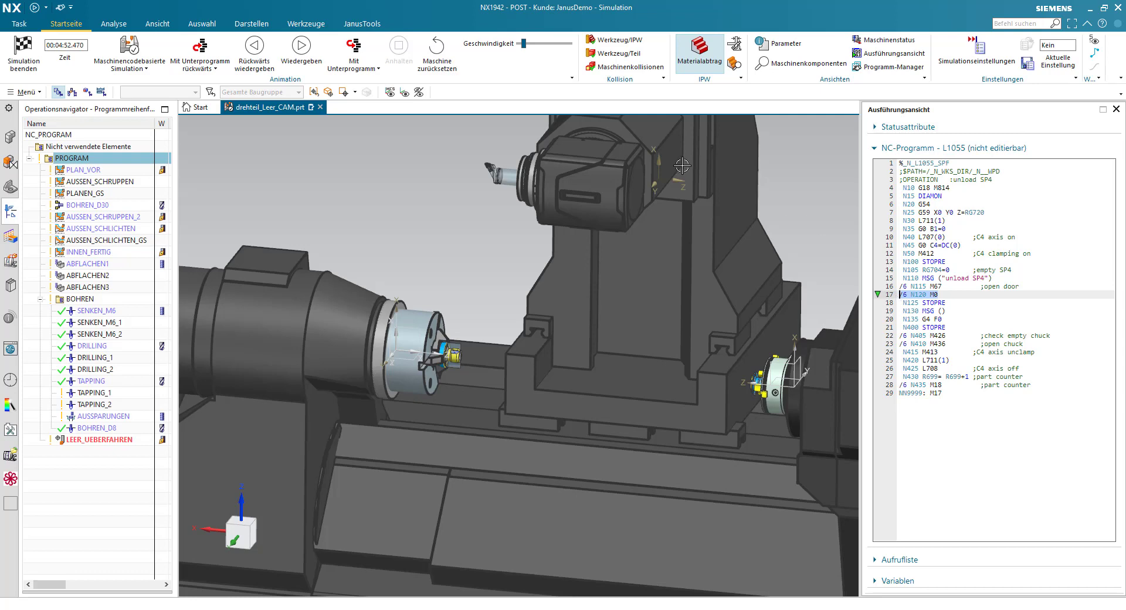
{"action": "left_click", "coordinate": [316, 56]}
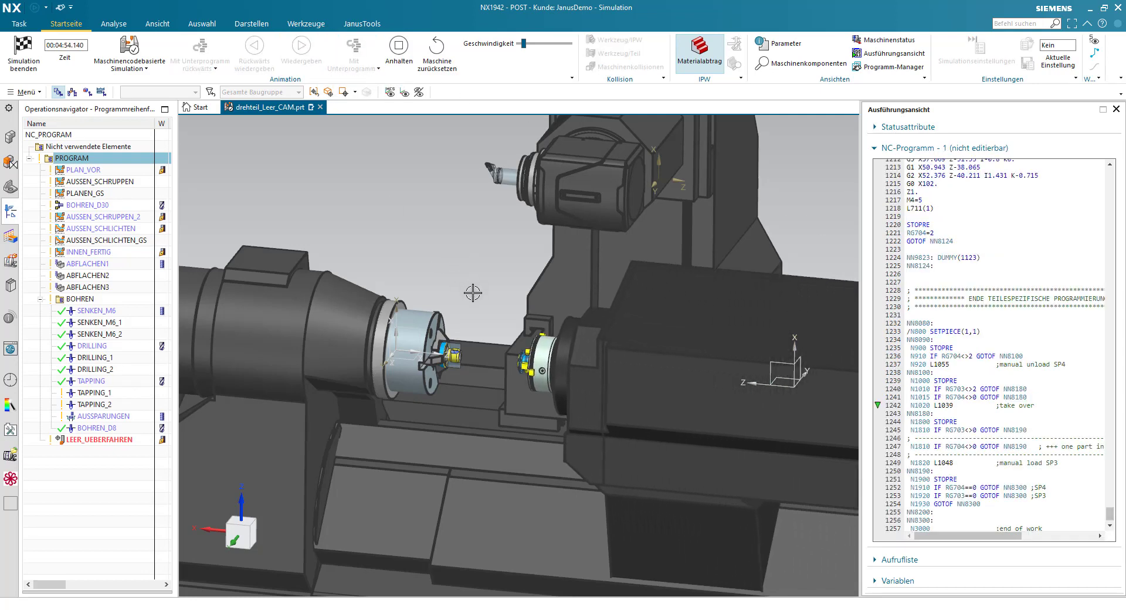